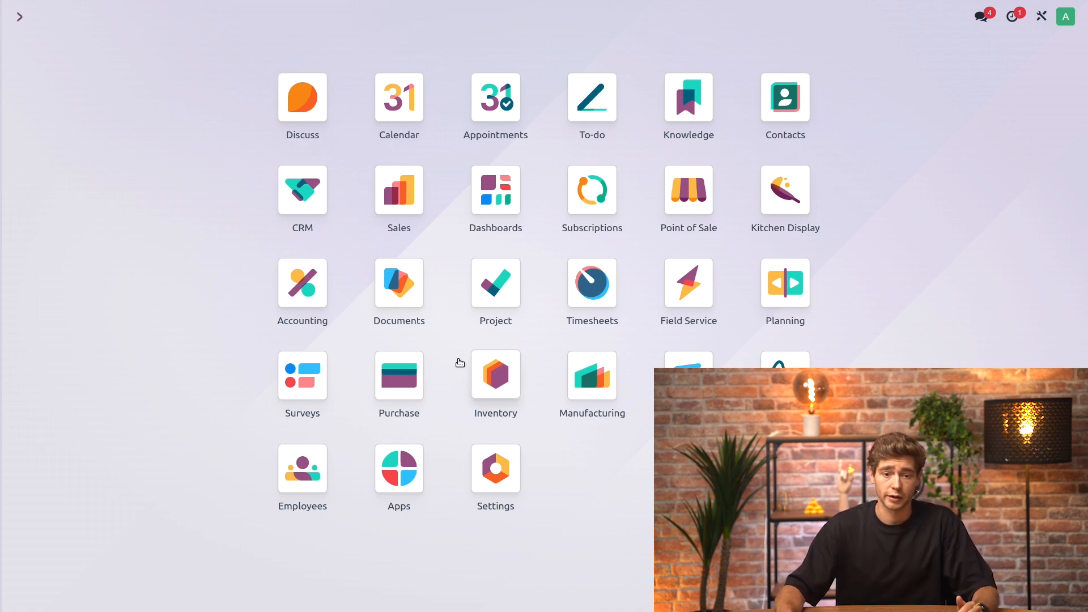
# - Open the Sales Commission Rates spreadsheet in the Documents app and review its commission tiers, amount ranges and rates
pyautogui.click(416, 309)
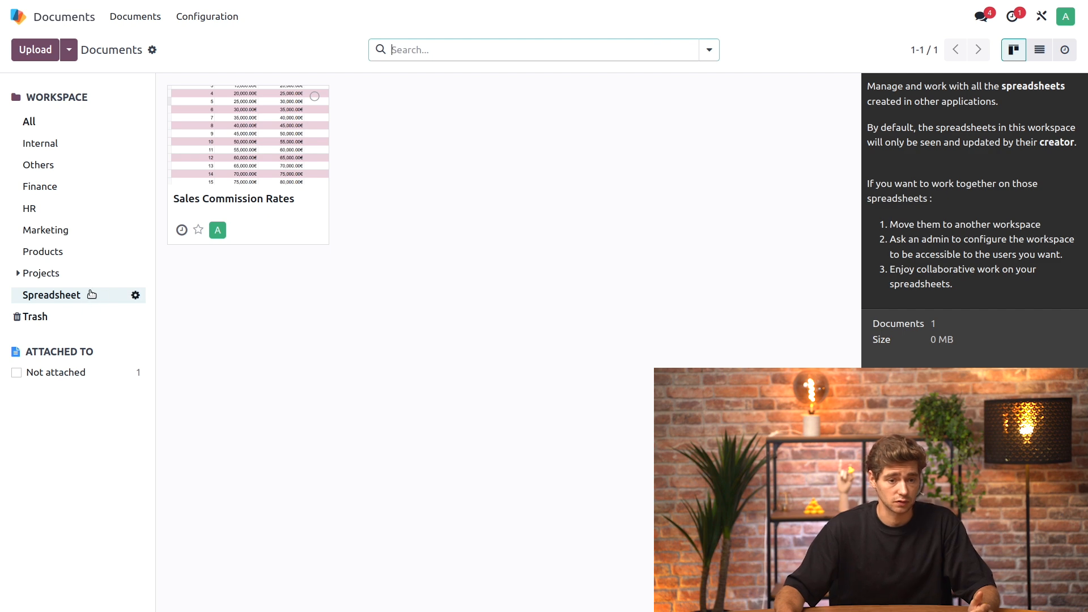
pyautogui.click(219, 172)
pyautogui.click(533, 454)
pyautogui.click(278, 442)
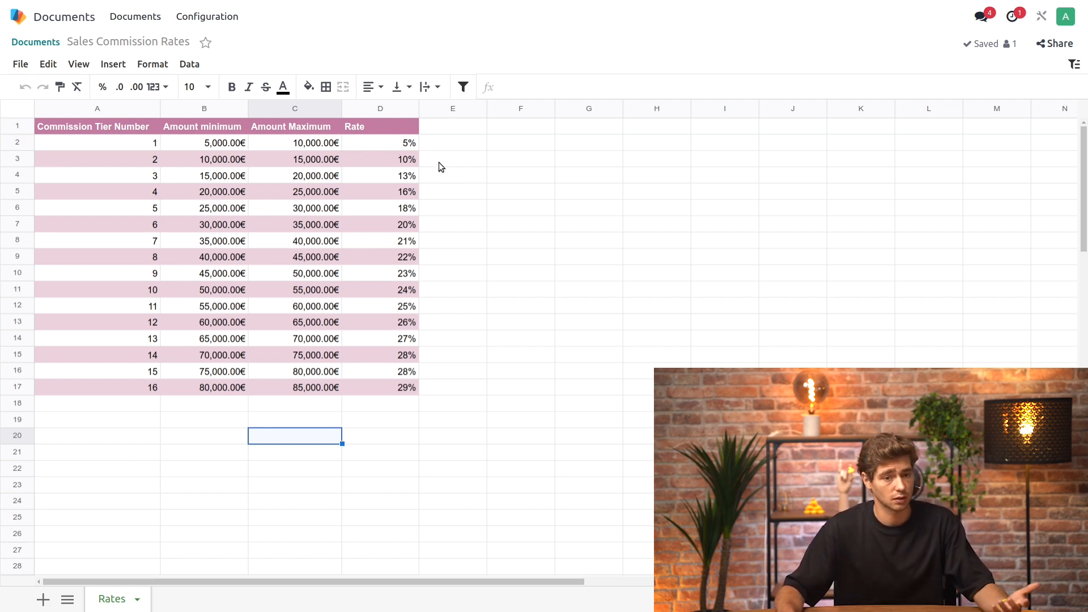
pyautogui.click(511, 216)
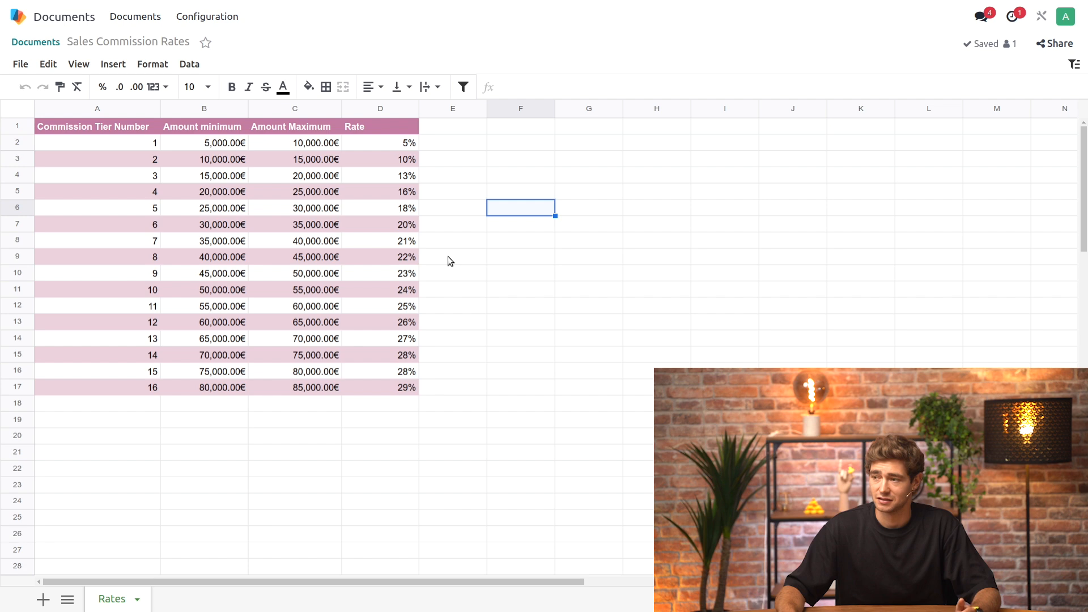
pyautogui.click(448, 258)
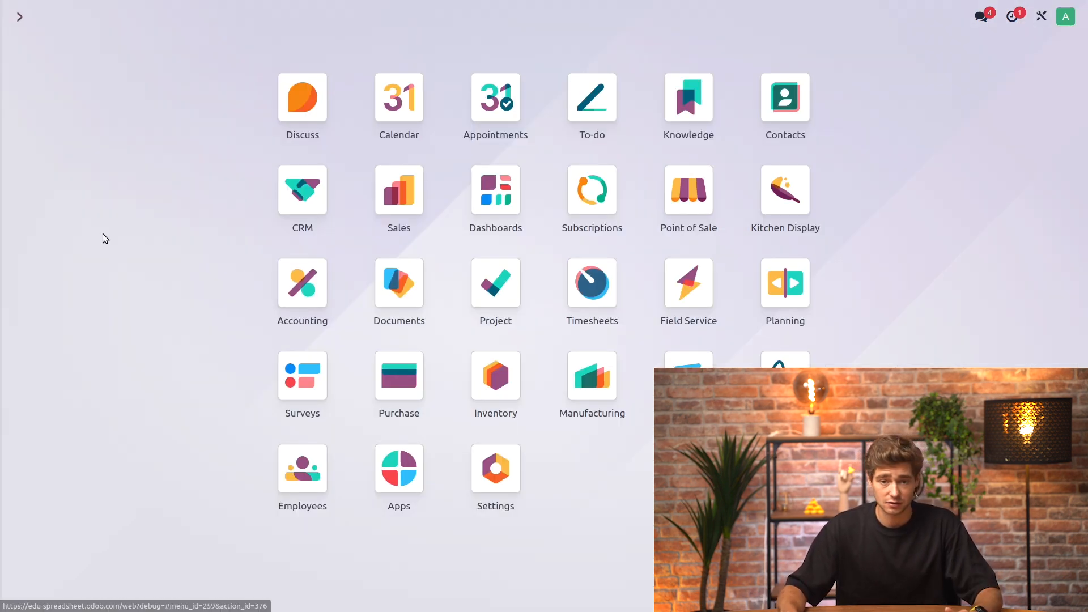
# - Switch to the Sales app and open its sales analysis report
pyautogui.click(385, 207)
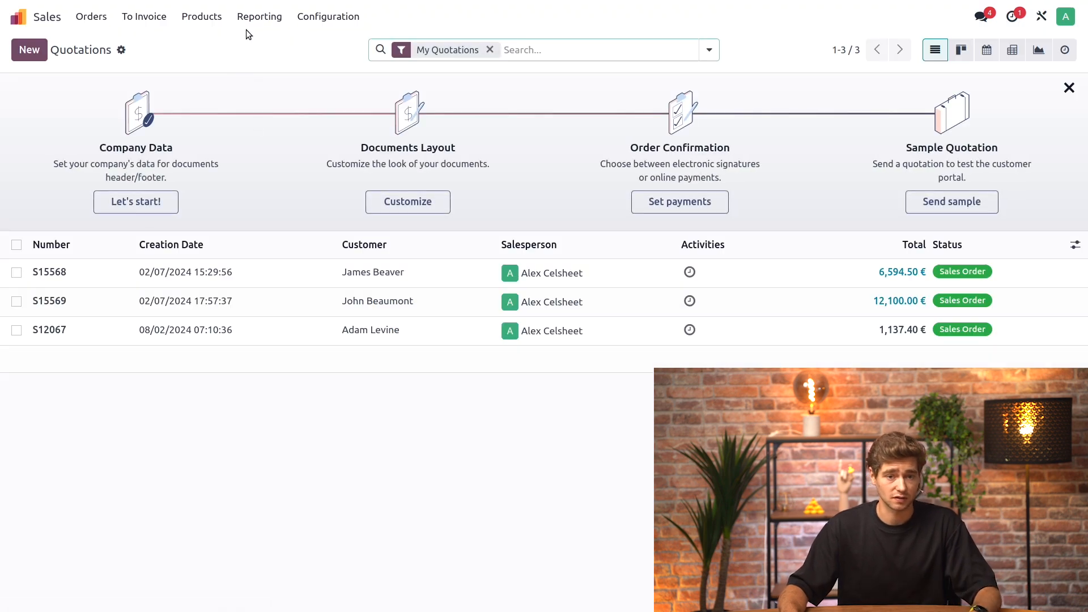
pyautogui.click(262, 20)
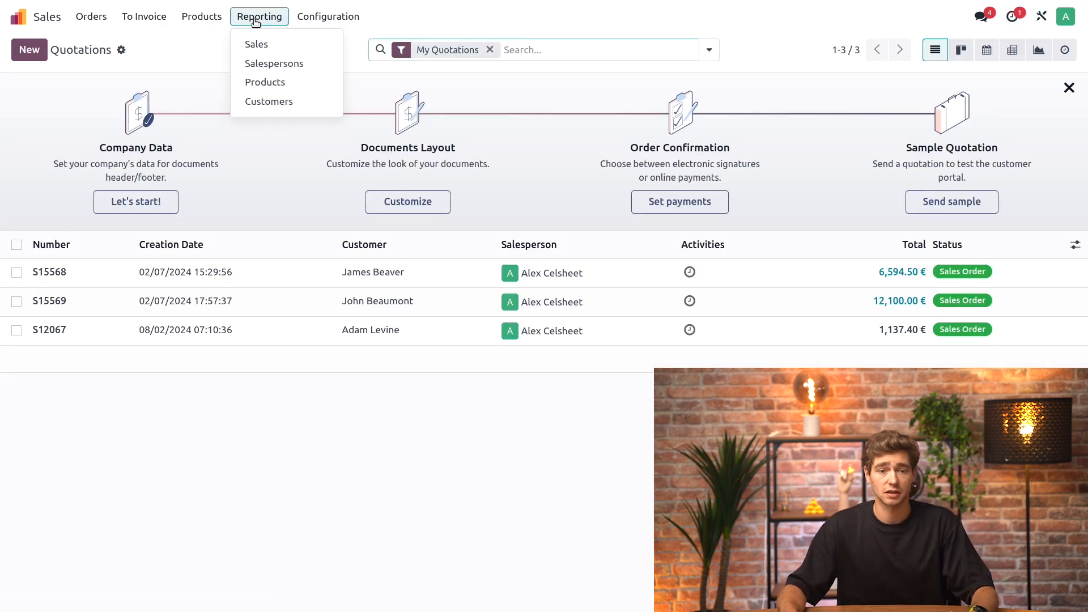
pyautogui.click(280, 47)
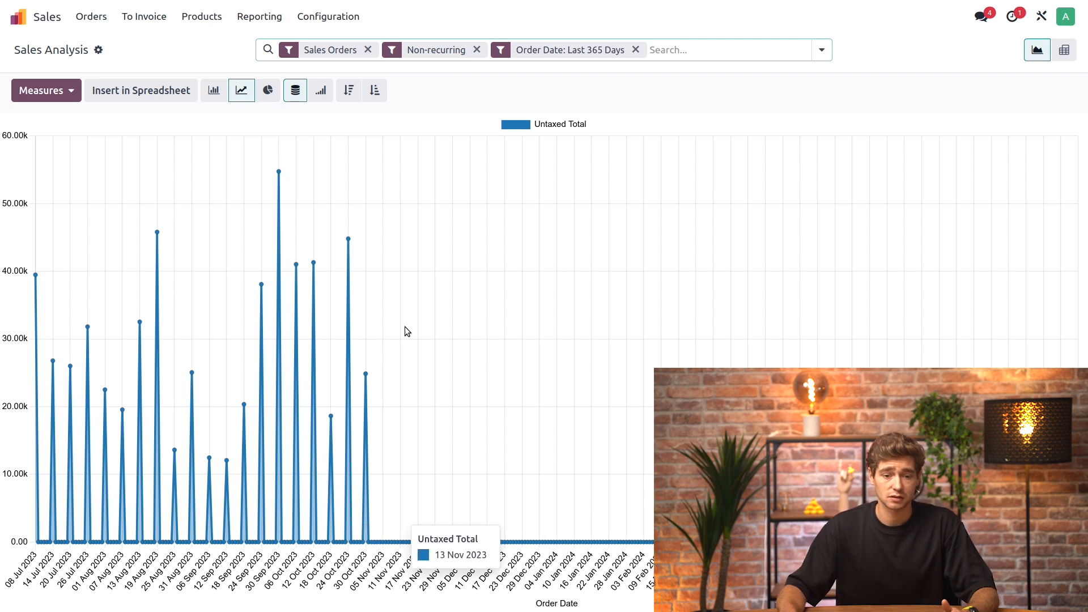
# - Remove the Last 365 Days order date filter and show the sales analysis as a pivot table
pyautogui.click(637, 52)
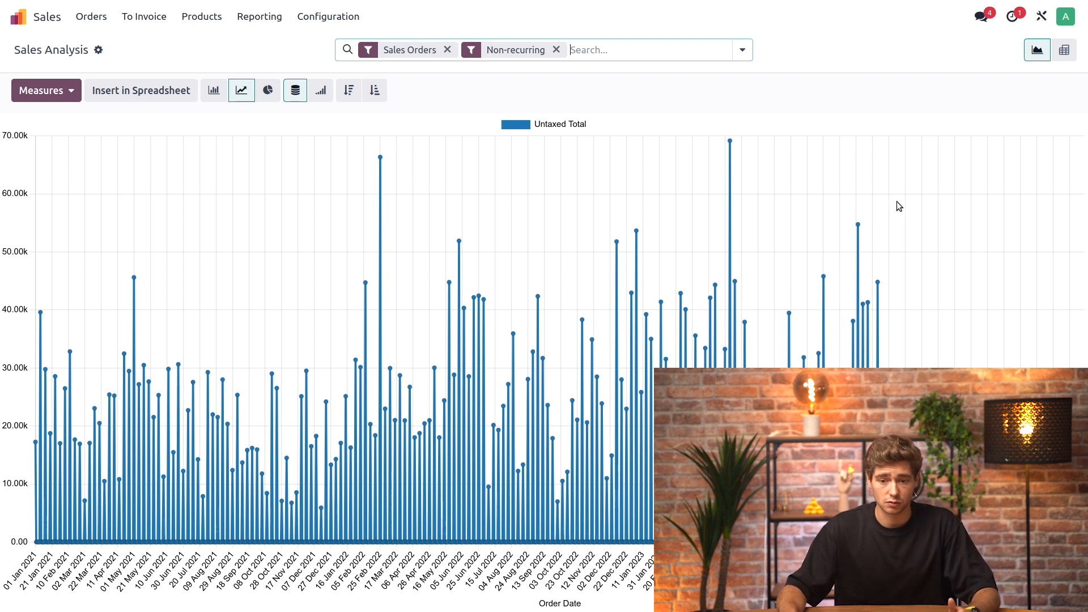
pyautogui.click(1064, 51)
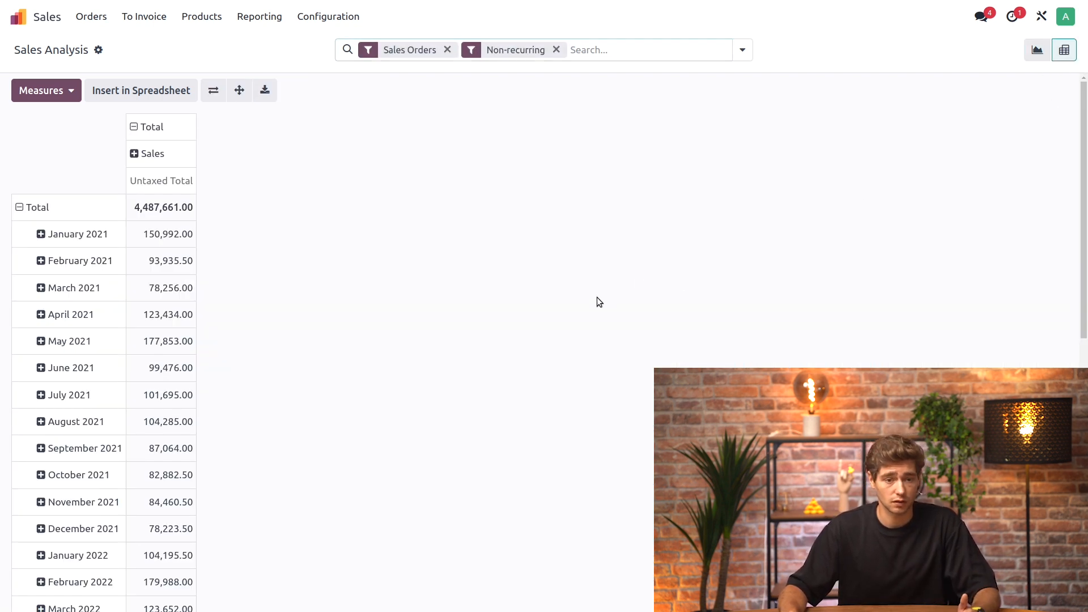
pyautogui.scroll(-2, 329, 304)
pyautogui.scroll(2, 321, 296)
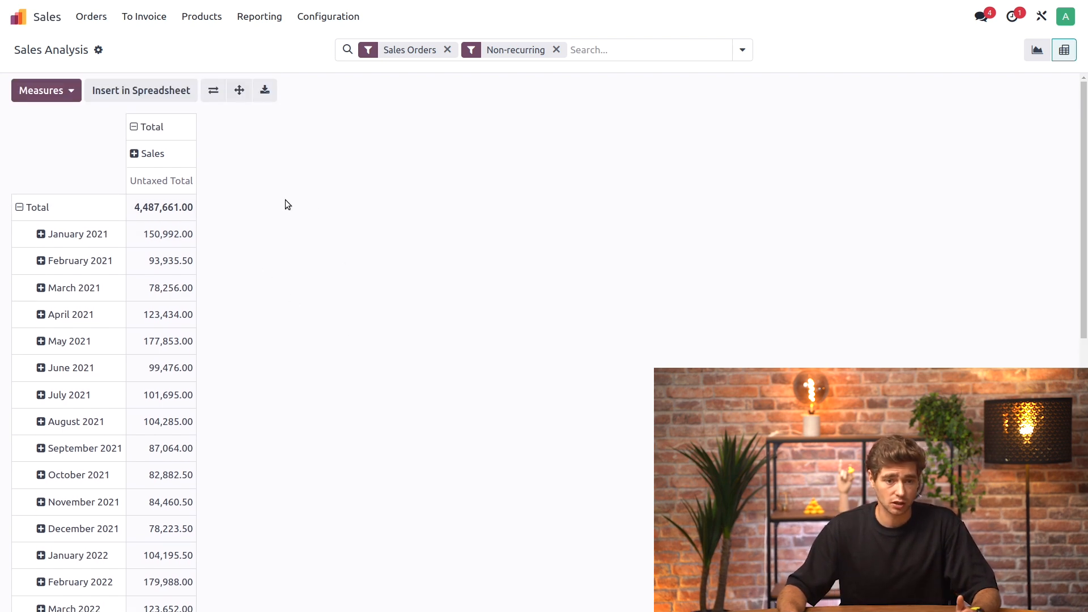
pyautogui.click(63, 90)
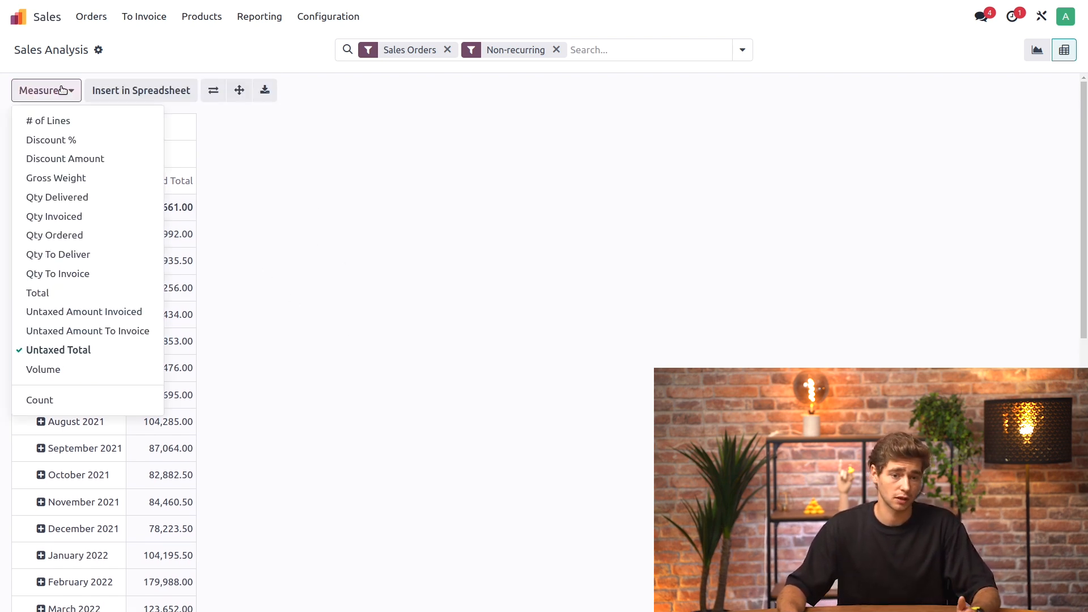
pyautogui.click(62, 90)
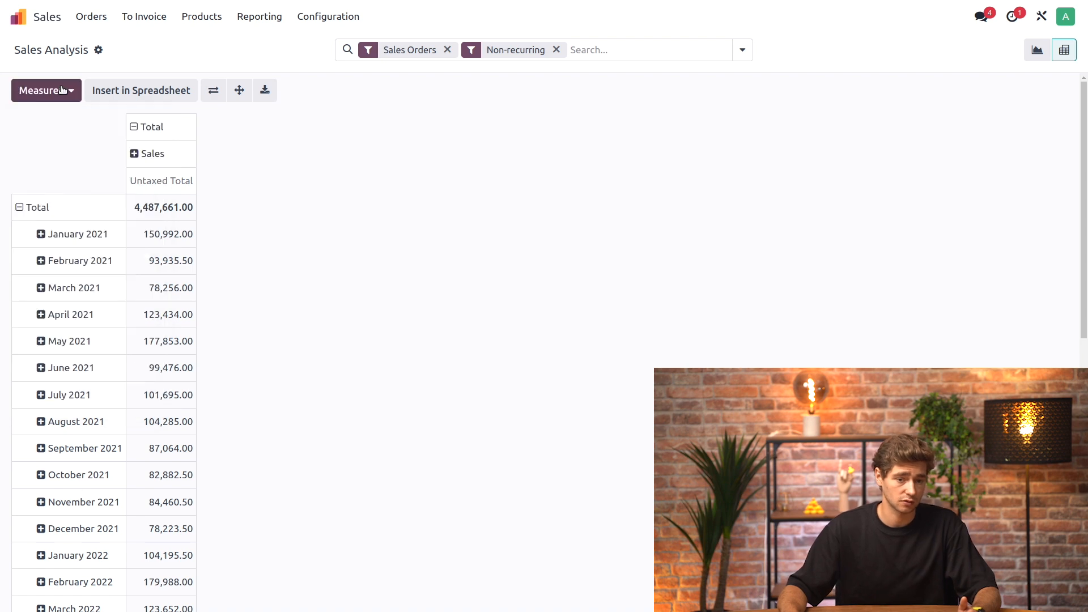
# - Regroup the pivot table with Salesperson as rows and Order Date by Quarter as columns
pyautogui.click(70, 211)
pyautogui.click(29, 213)
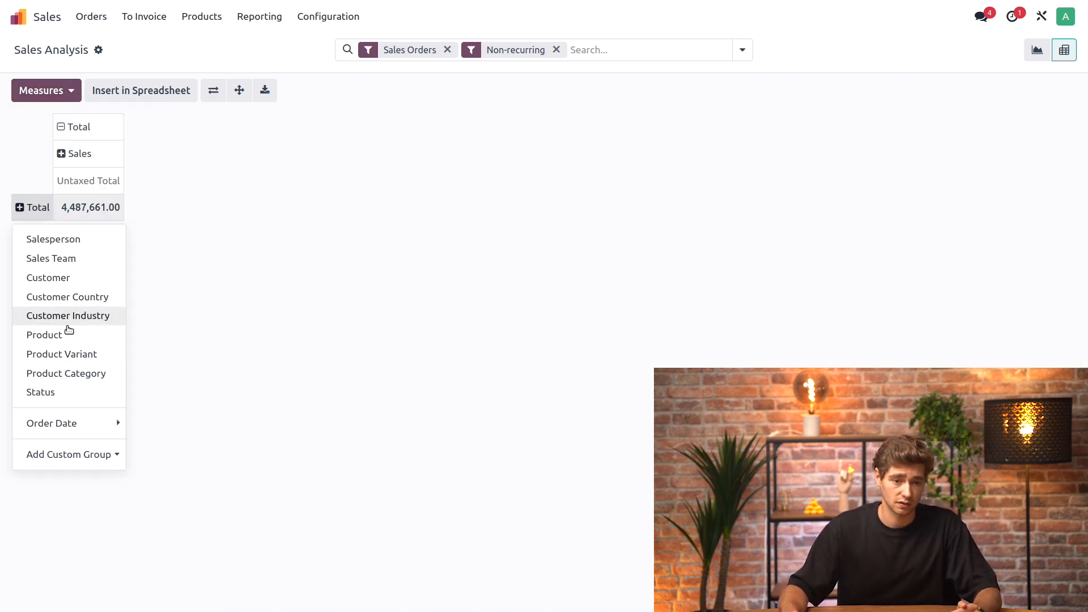
pyautogui.click(73, 239)
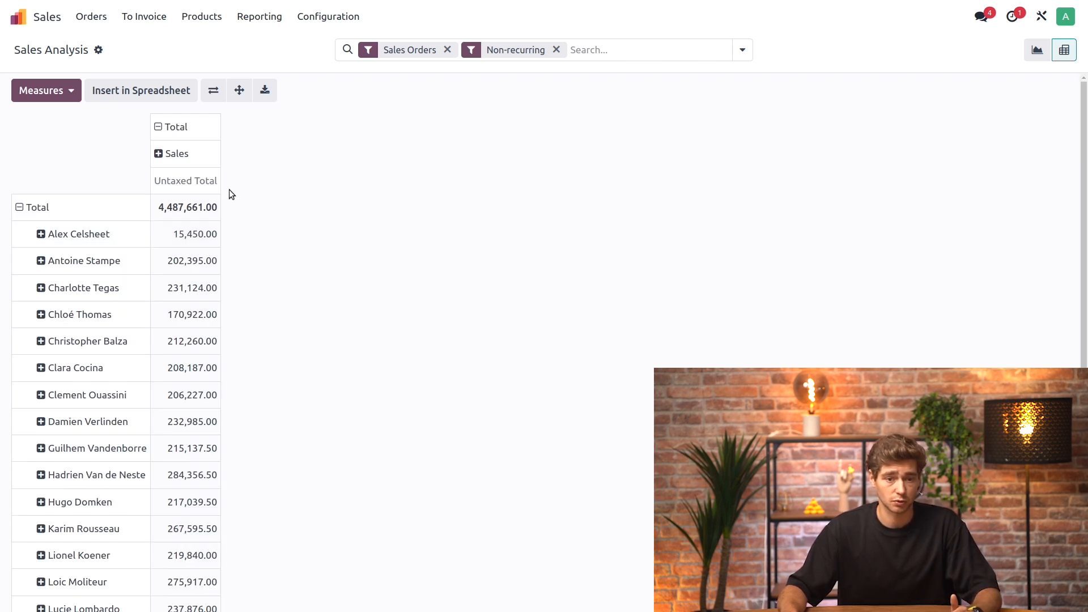
pyautogui.click(172, 129)
pyautogui.click(173, 129)
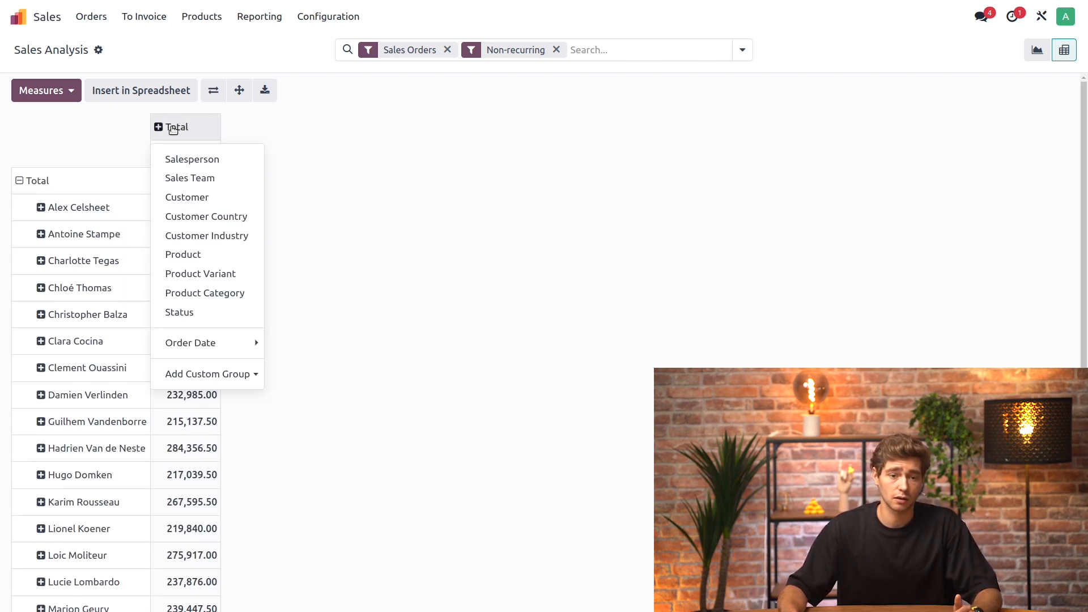
pyautogui.moveTo(221, 342)
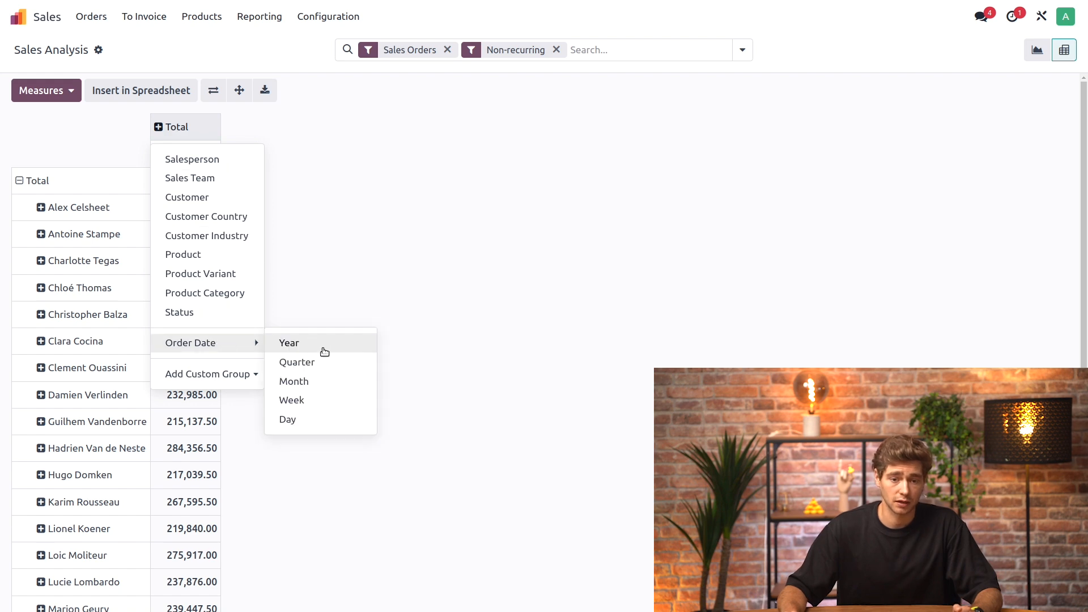
pyautogui.click(355, 362)
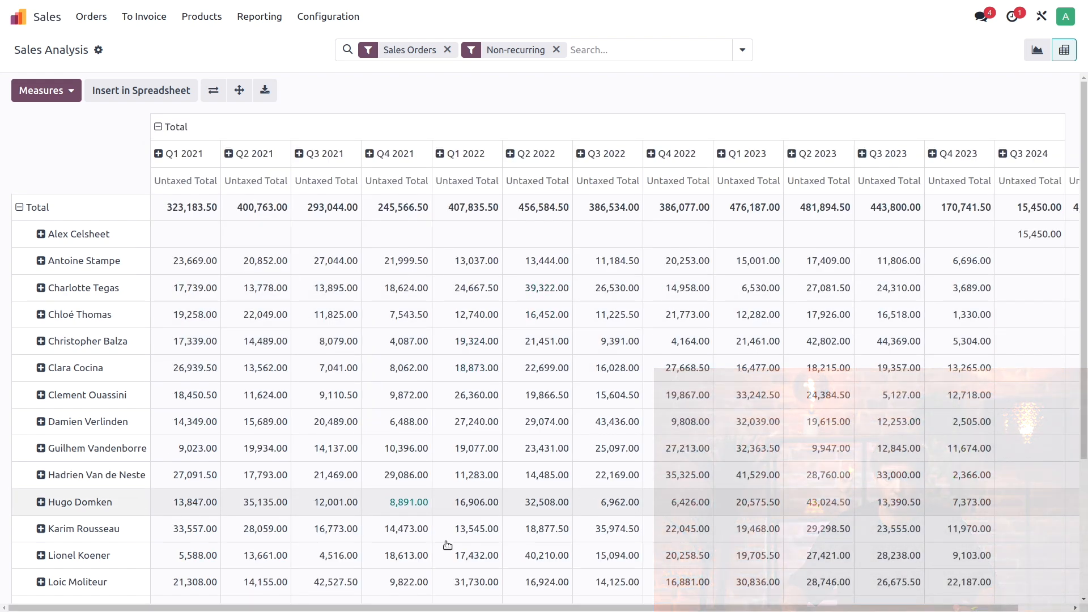
# - Sort the salespersons by their overall untaxed total in descending order
pyautogui.hscroll(2, 422, 526)
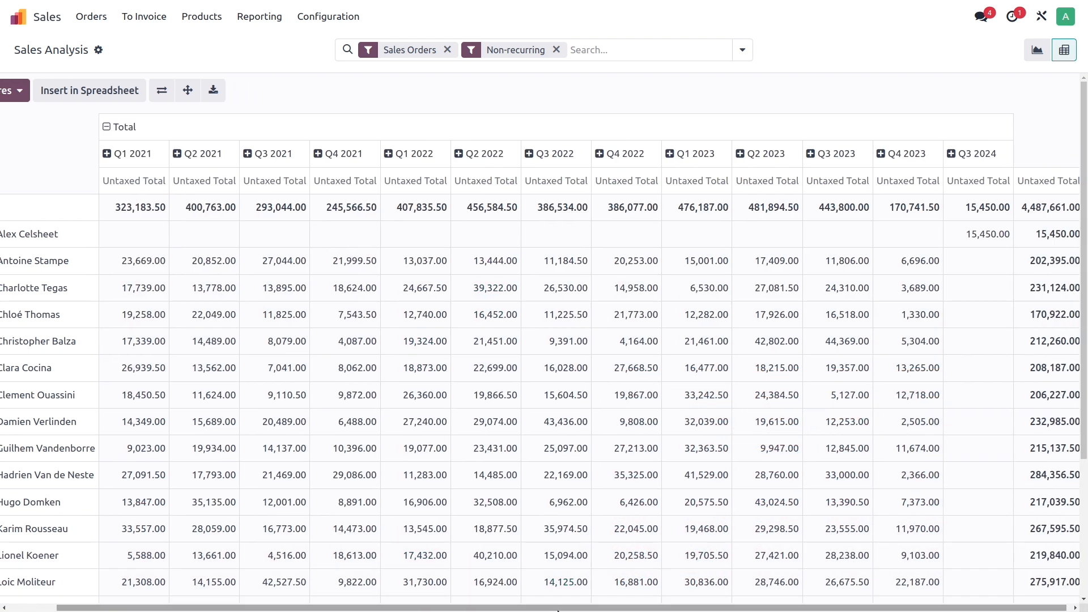
pyautogui.moveTo(556, 610); pyautogui.dragTo(726, 608)
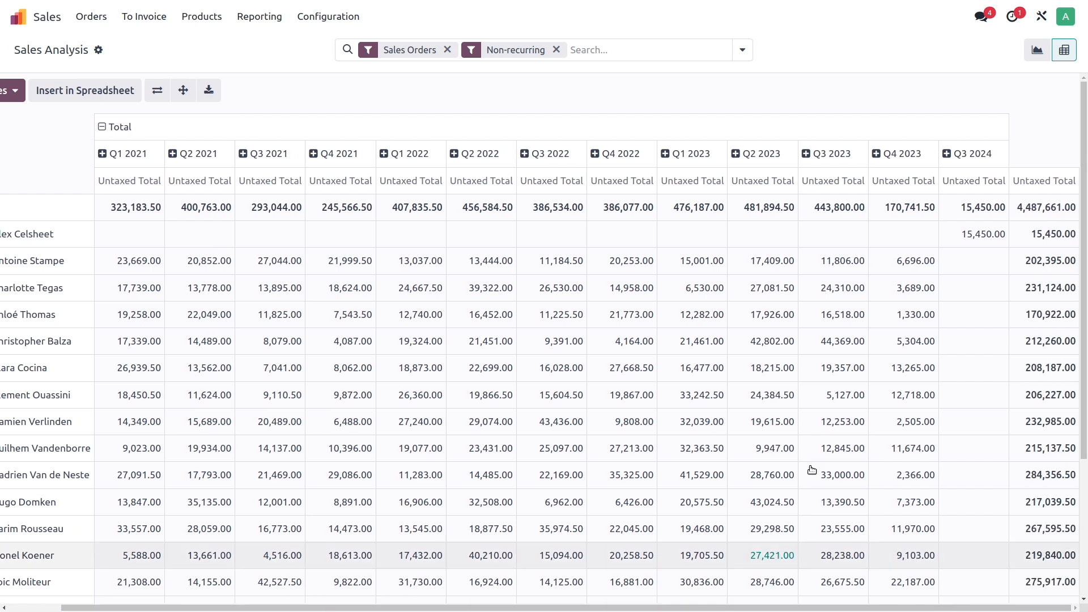
pyautogui.click(1045, 183)
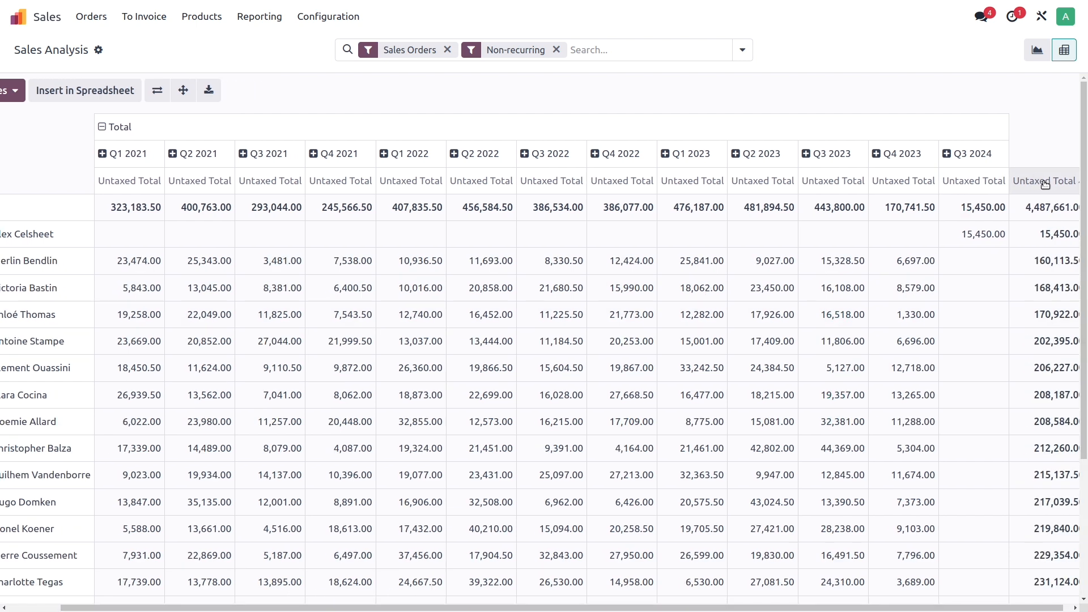
pyautogui.click(1045, 183)
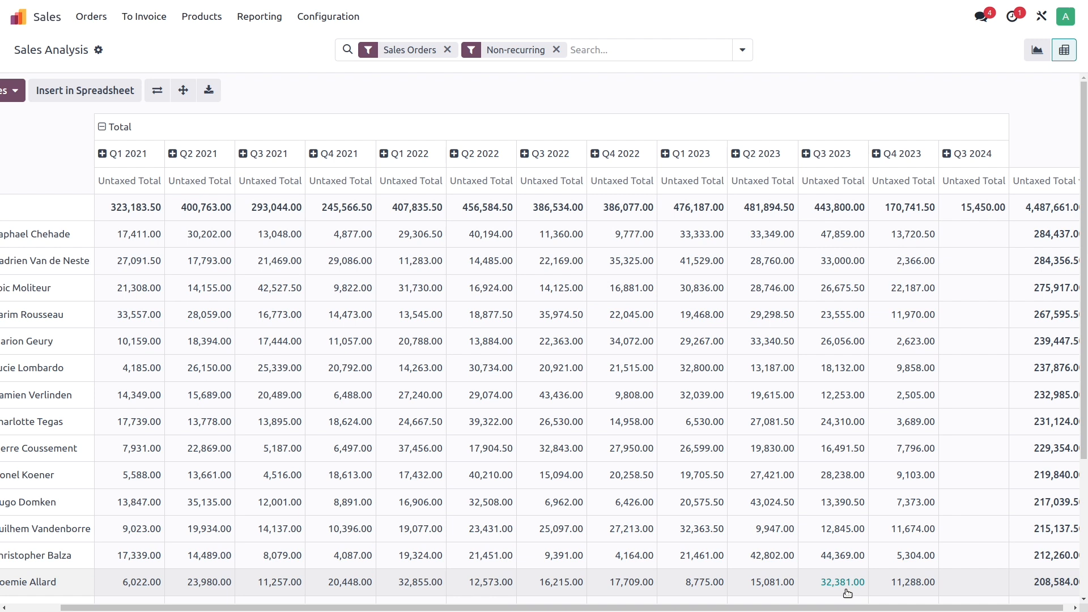
pyautogui.hscroll(1, 1049, 238)
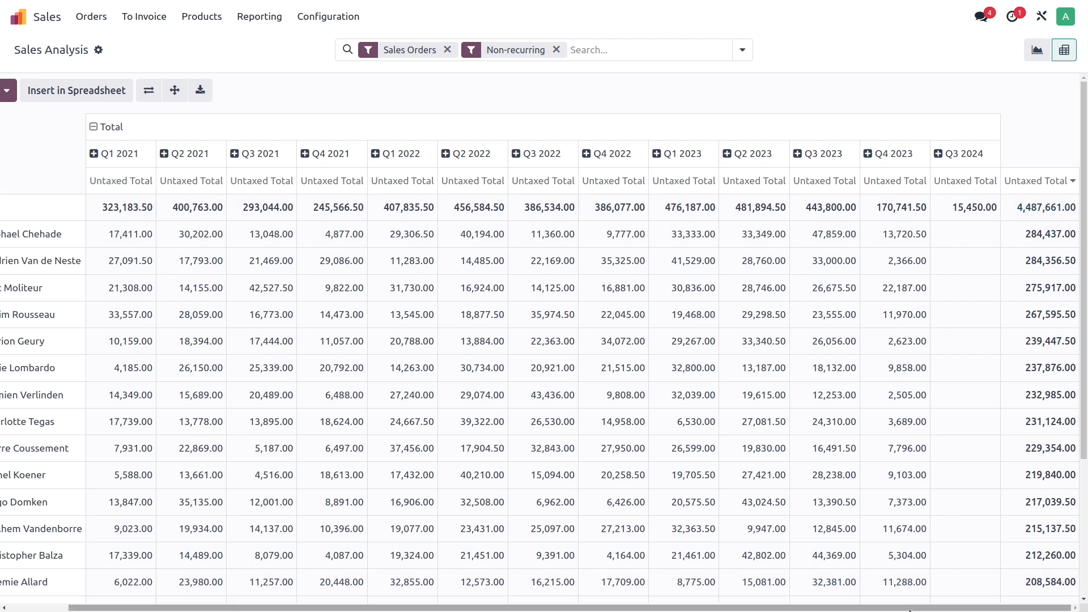
# - Insert the sales pivot into a blank spreadsheet
pyautogui.hscroll(-2, 1011, 174)
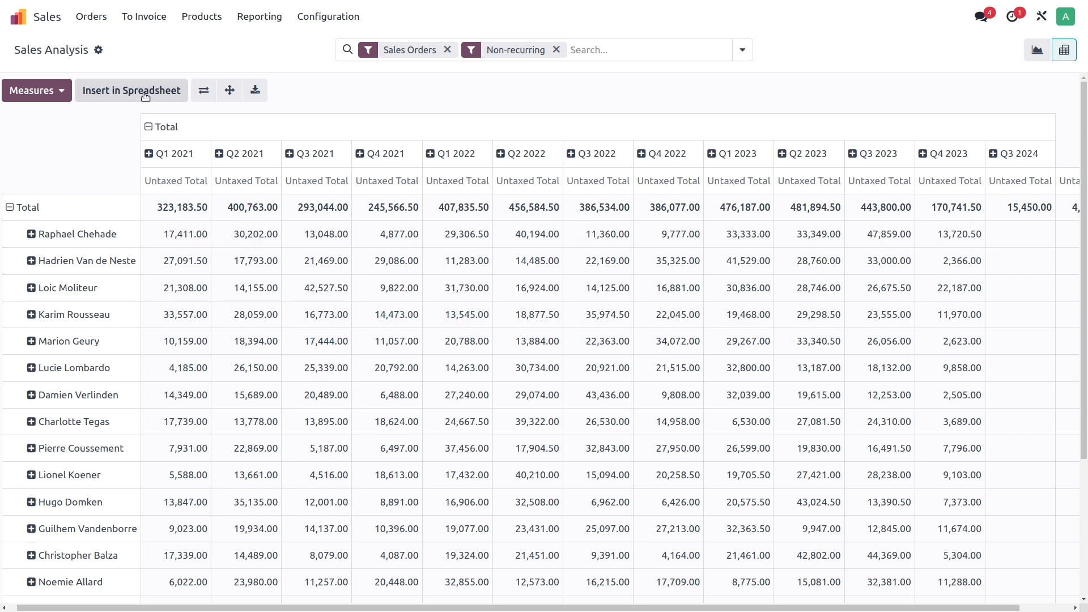
pyautogui.click(344, 176)
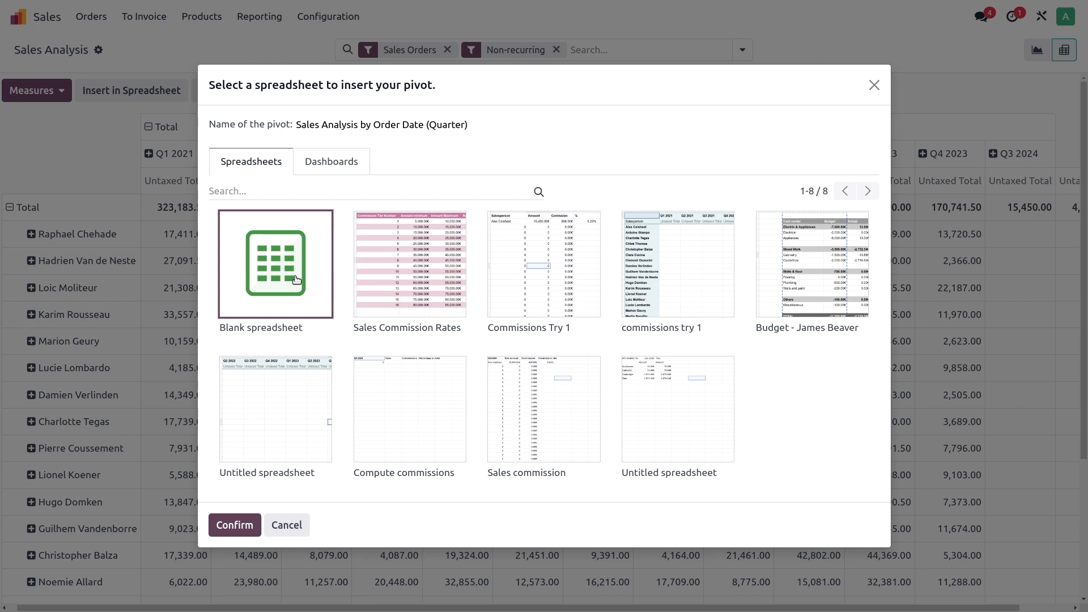
pyautogui.click(243, 532)
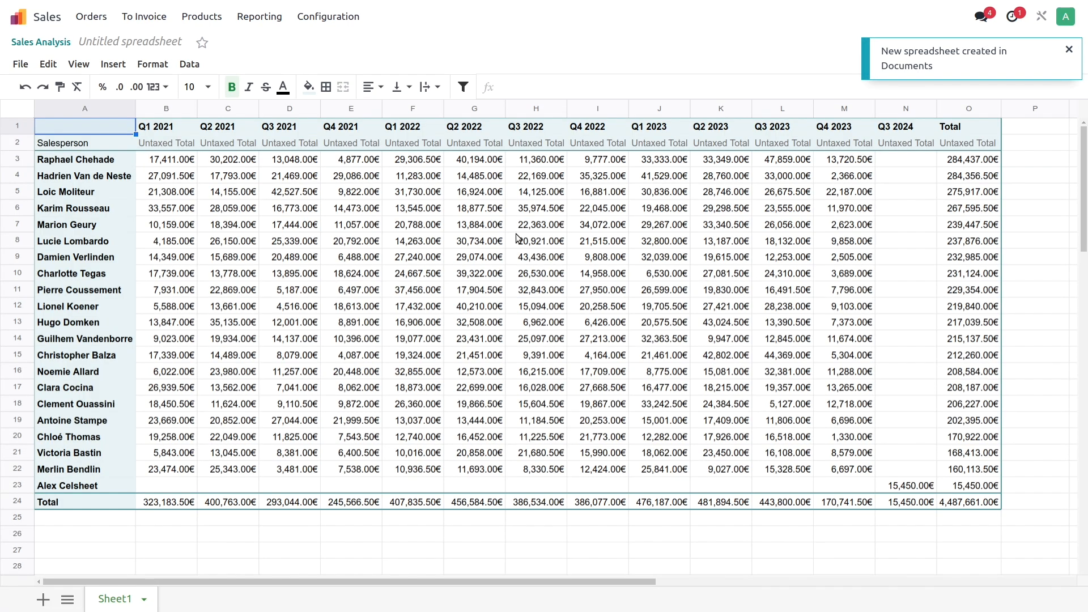
# - Name the new spreadsheet Commissions
pyautogui.click(124, 42)
pyautogui.write('Comm')
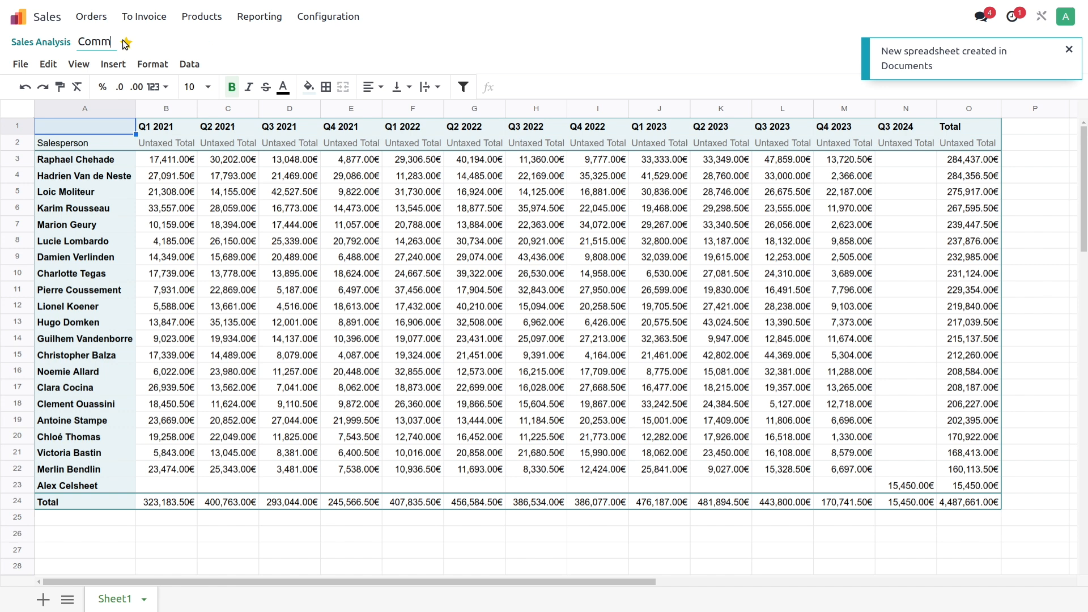
pyautogui.write('issions')
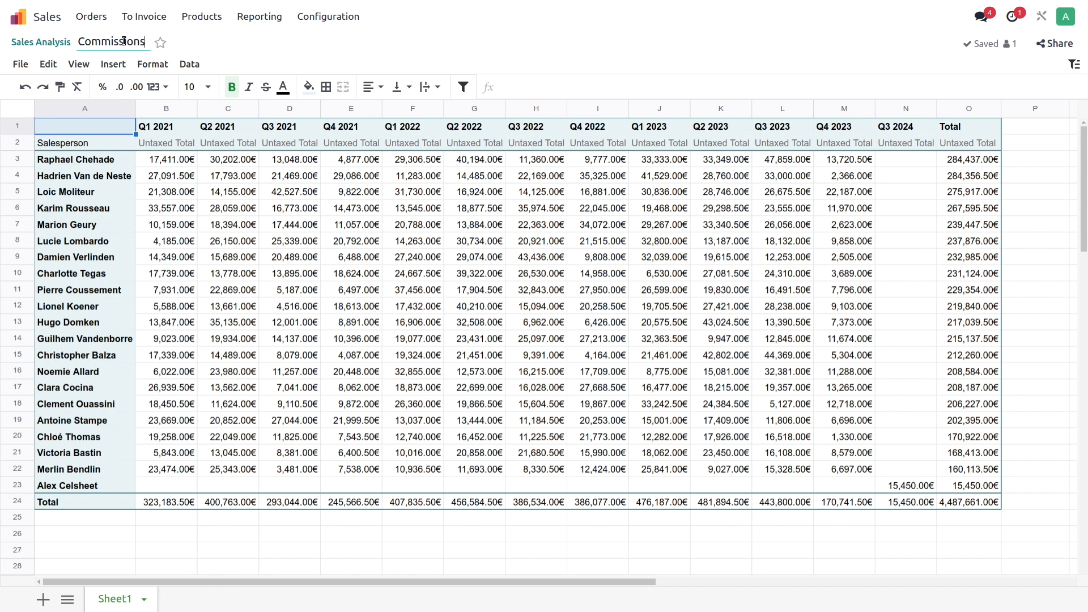
pyautogui.click(238, 238)
pyautogui.click(449, 292)
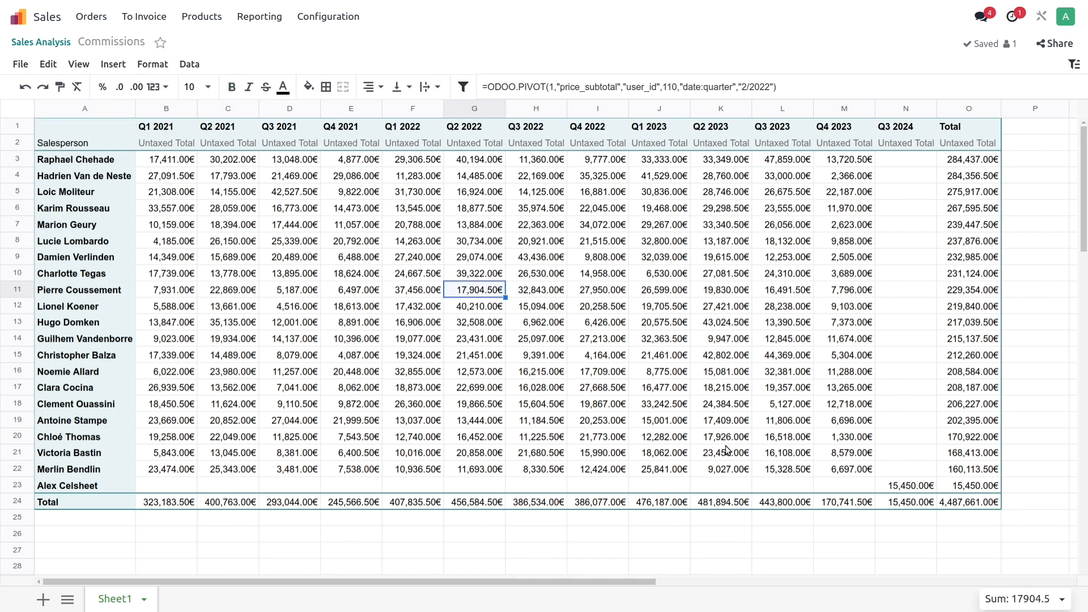
pyautogui.click(722, 421)
pyautogui.click(776, 534)
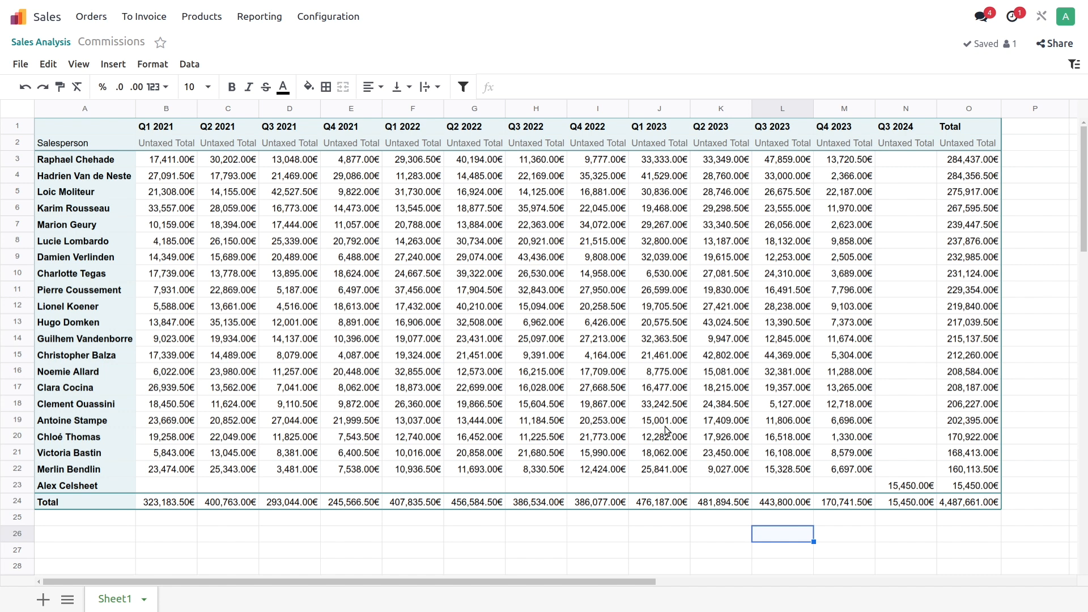
# - Set up a date filter labelled Date with a Month / Quarter time range, automatically filtering on the current quarter
pyautogui.click(1074, 64)
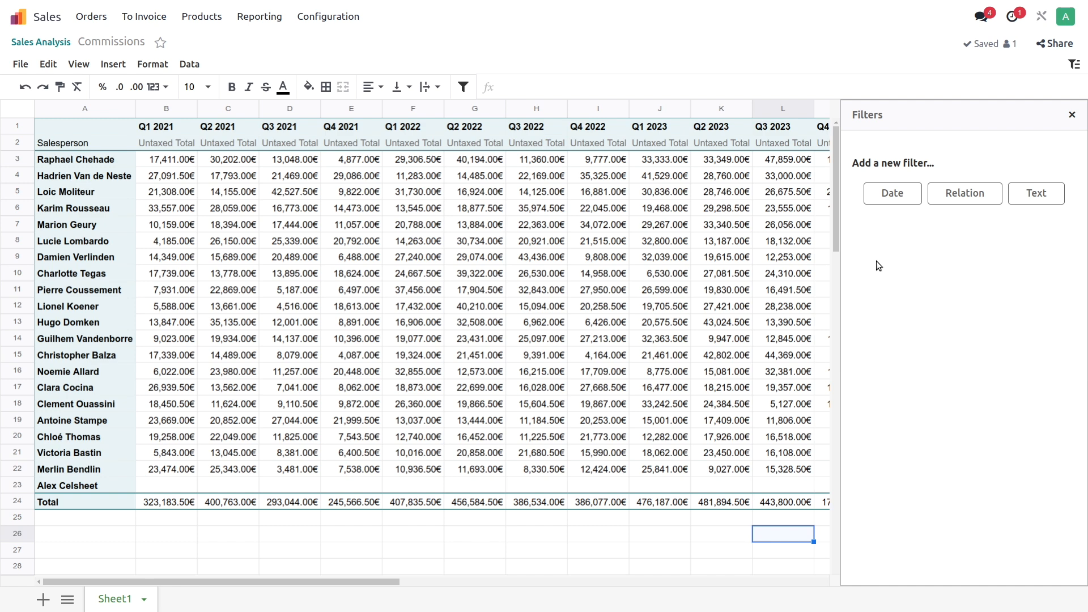
pyautogui.click(895, 196)
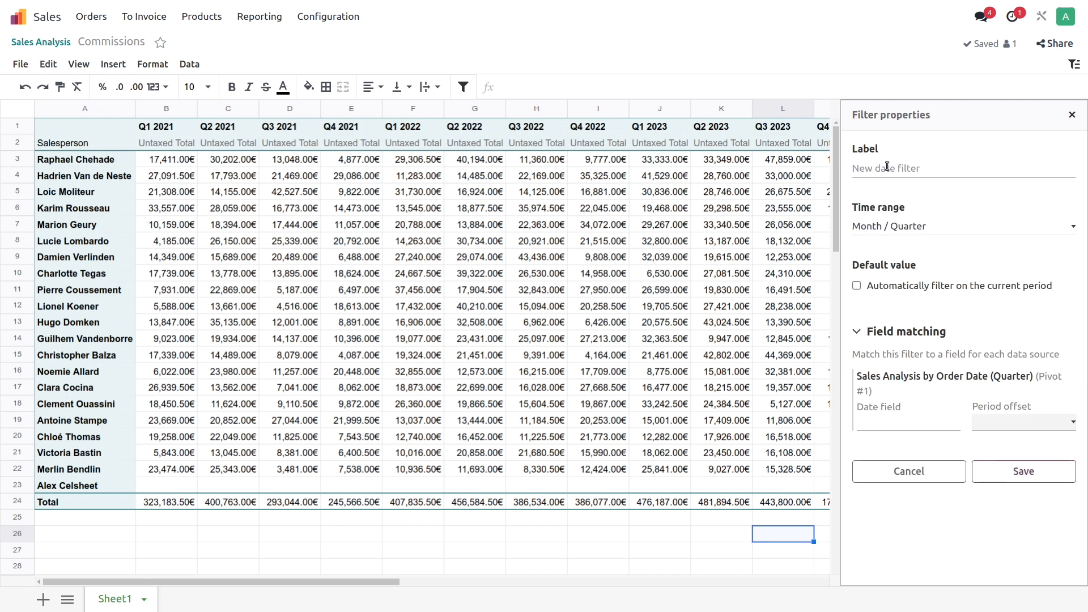
pyautogui.write('Date')
pyautogui.click(947, 227)
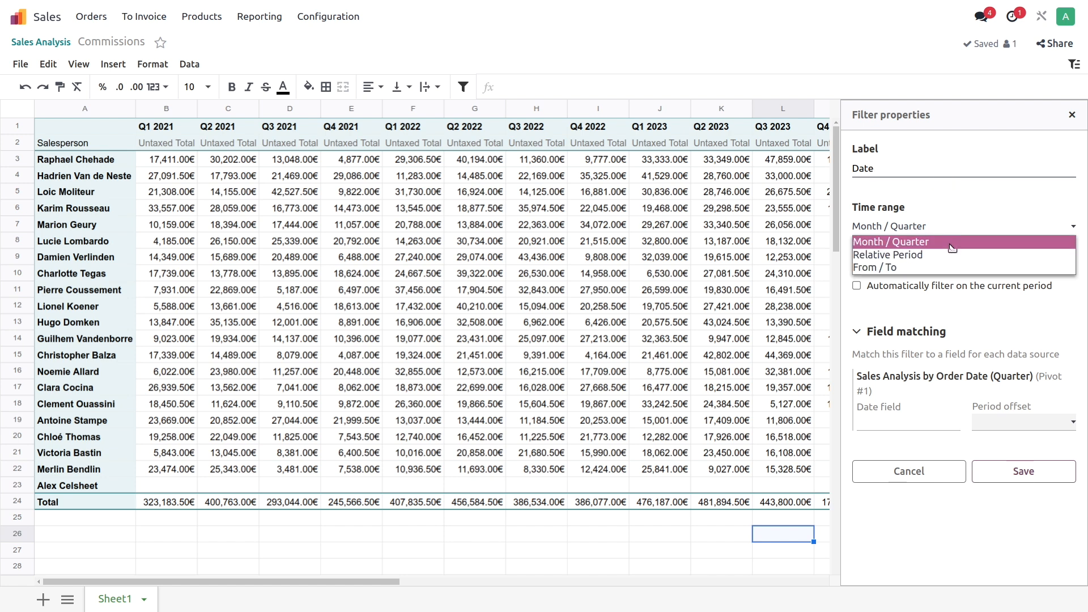
pyautogui.click(950, 243)
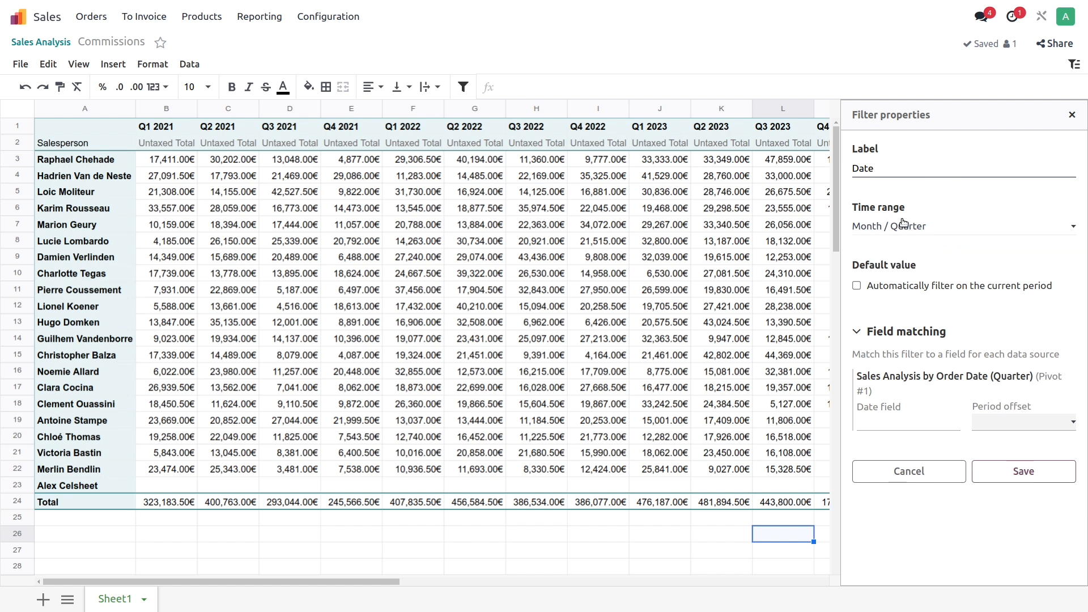
pyautogui.click(889, 288)
pyautogui.click(934, 319)
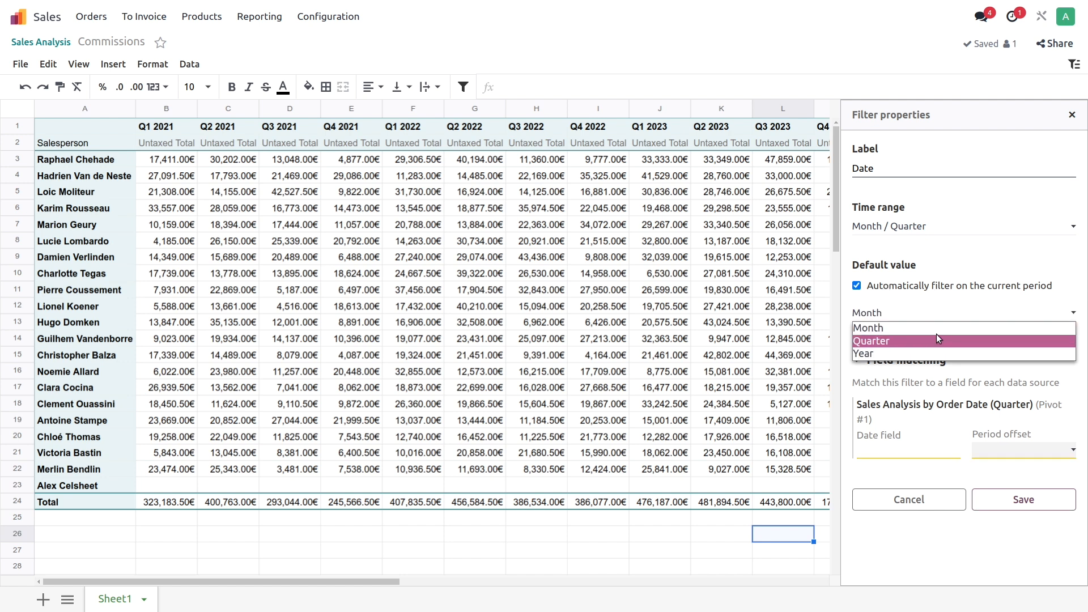
pyautogui.click(938, 338)
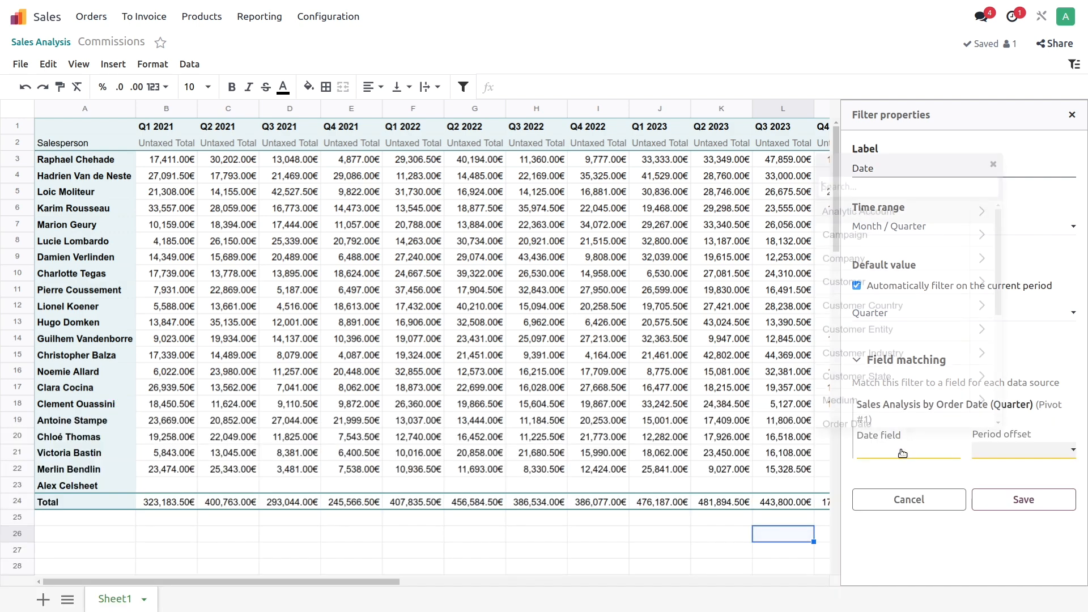
# - Match the date filter to the sales pivot's Order Date field and save the filter
pyautogui.click(901, 454)
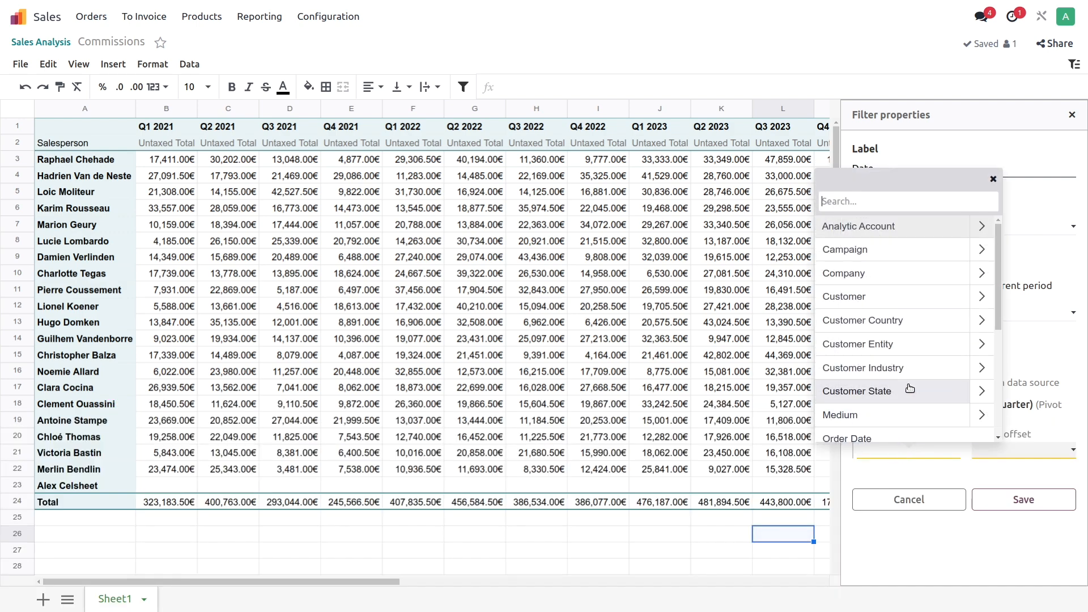
pyautogui.scroll(-4, 918, 364)
pyautogui.scroll(1, 919, 358)
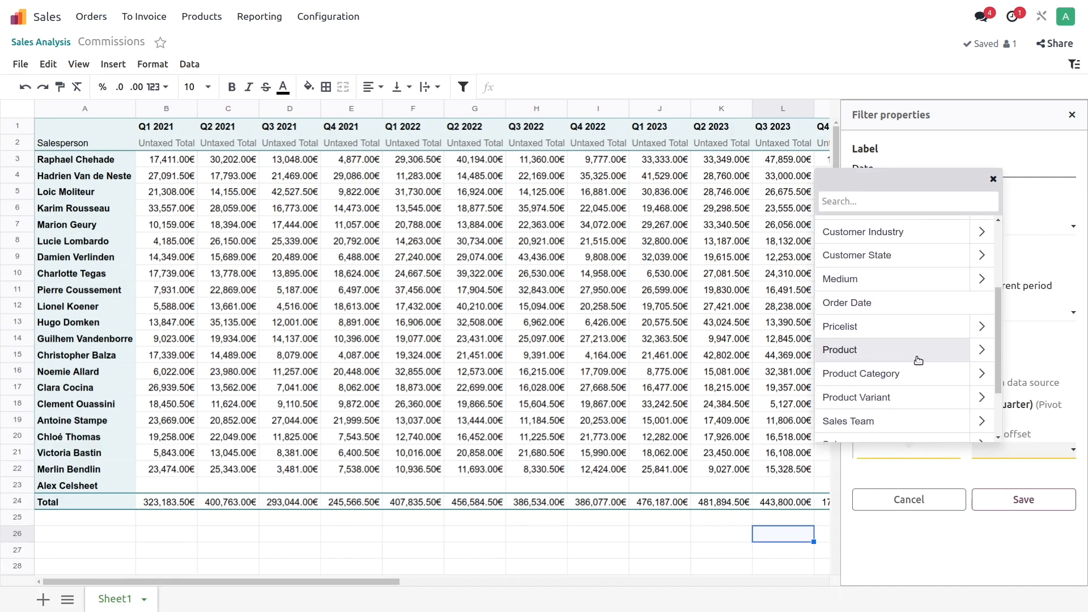
pyautogui.click(880, 304)
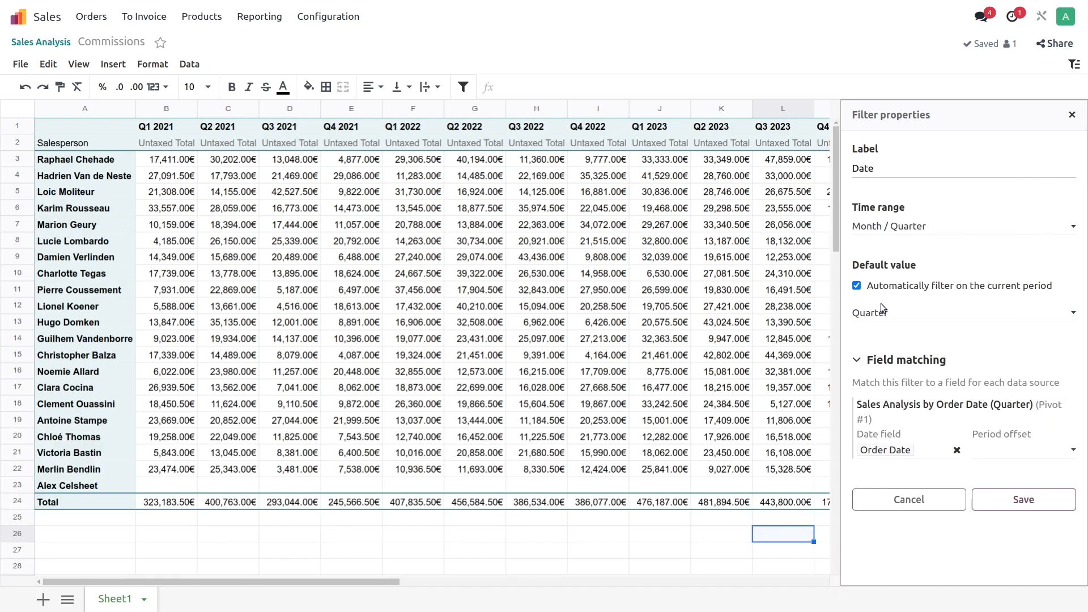
pyautogui.click(1033, 503)
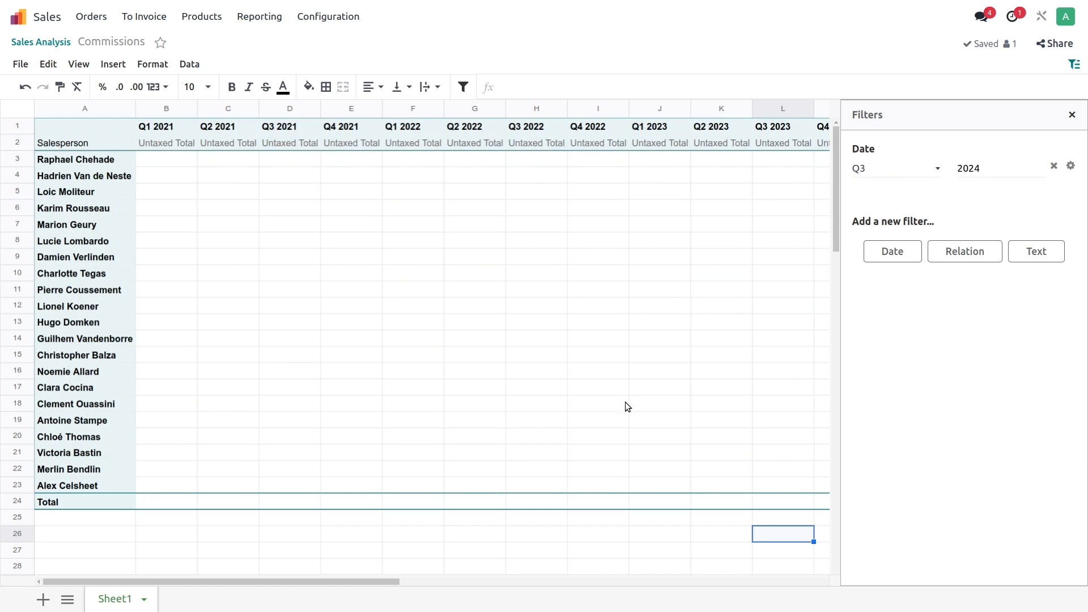
# - Set the Date filter's year to 2023 and review the filtered Q3 2023 amounts per salesperson
pyautogui.moveTo(369, 583); pyautogui.dragTo(417, 558)
pyautogui.click(978, 169)
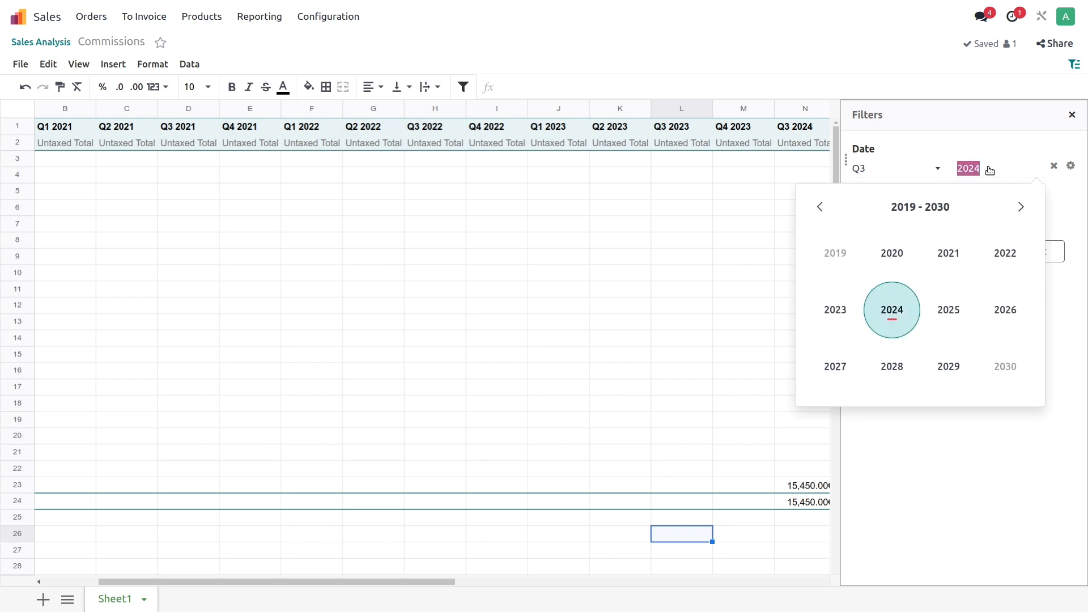
pyautogui.click(835, 309)
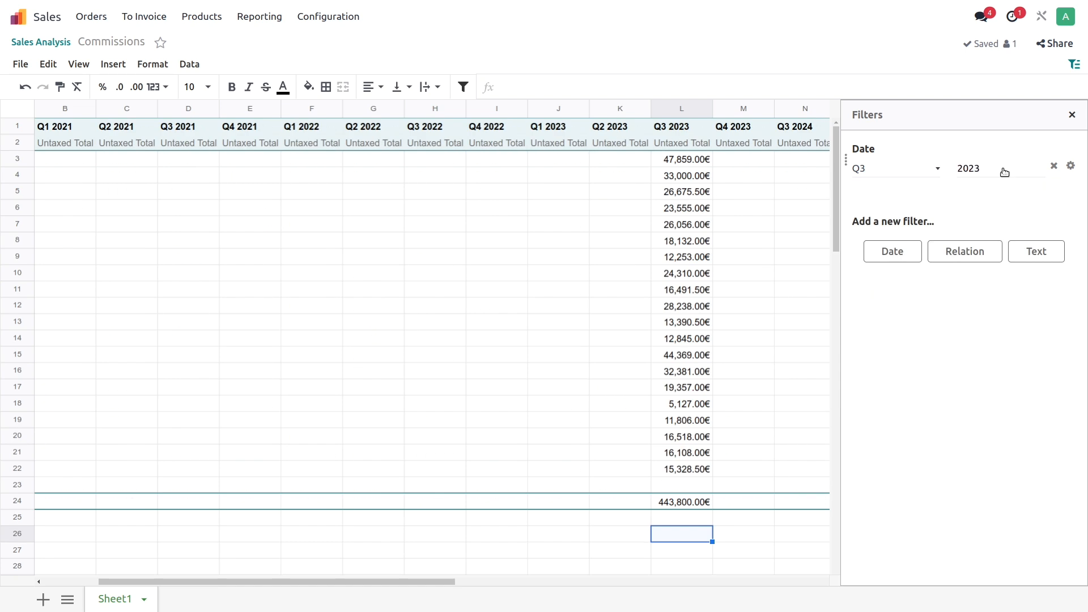
pyautogui.moveTo(443, 582); pyautogui.dragTo(504, 582)
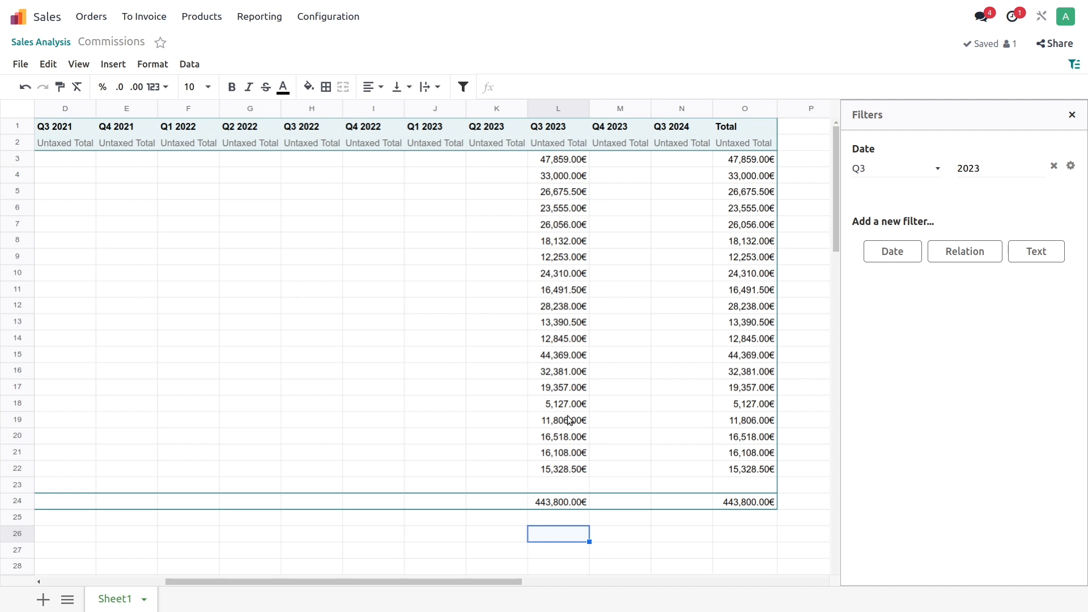
pyautogui.moveTo(509, 579); pyautogui.dragTo(363, 567)
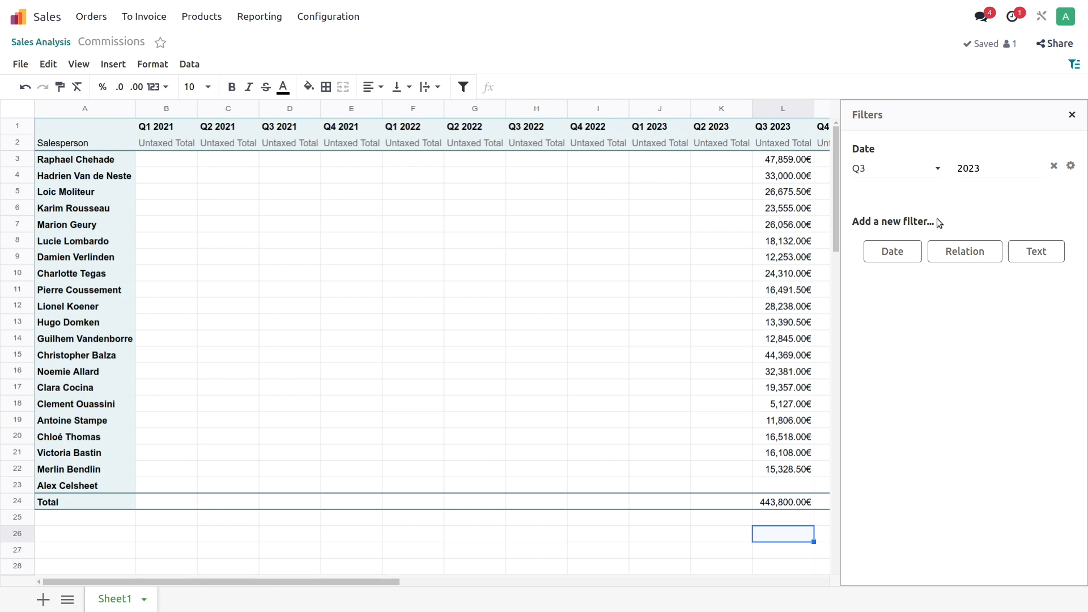
# - Create a relation filter labelled Salesperson on the User model, automatically filtering on the current user
pyautogui.click(966, 252)
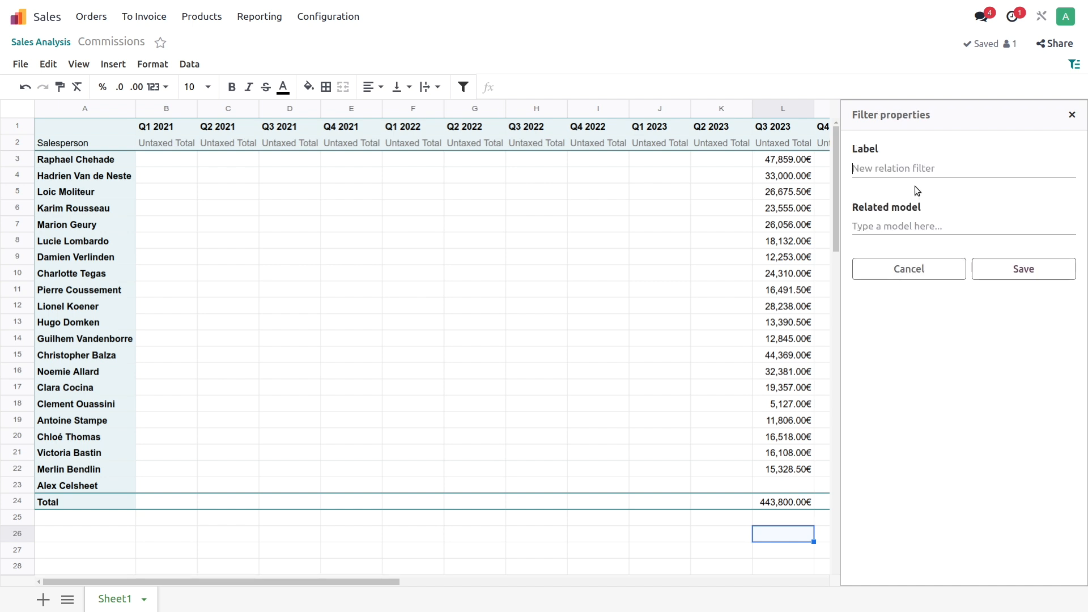
pyautogui.write('Salesperson')
pyautogui.click(926, 226)
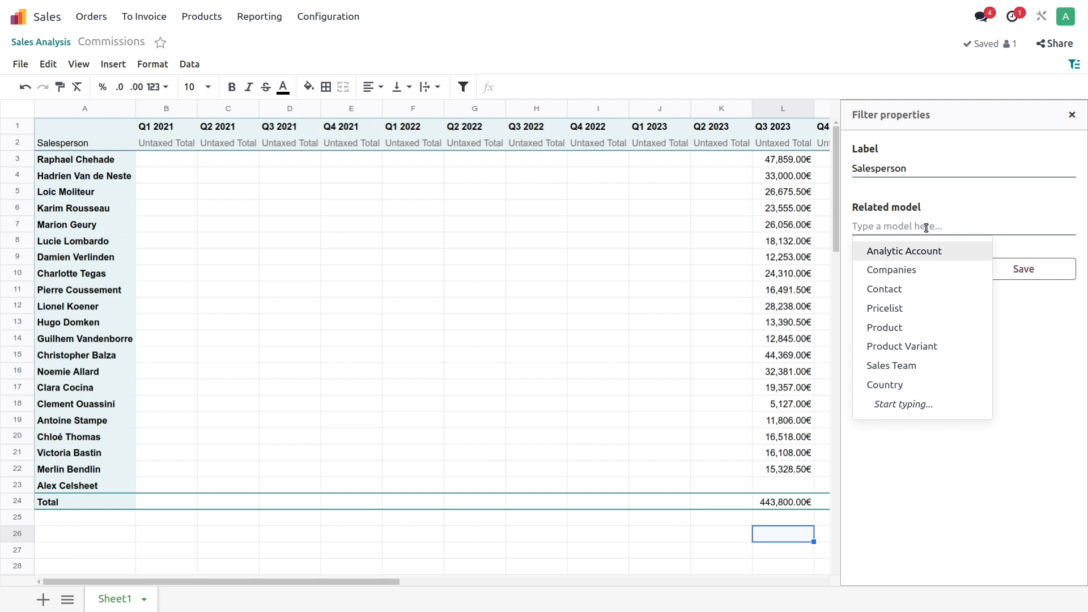
pyautogui.write('user')
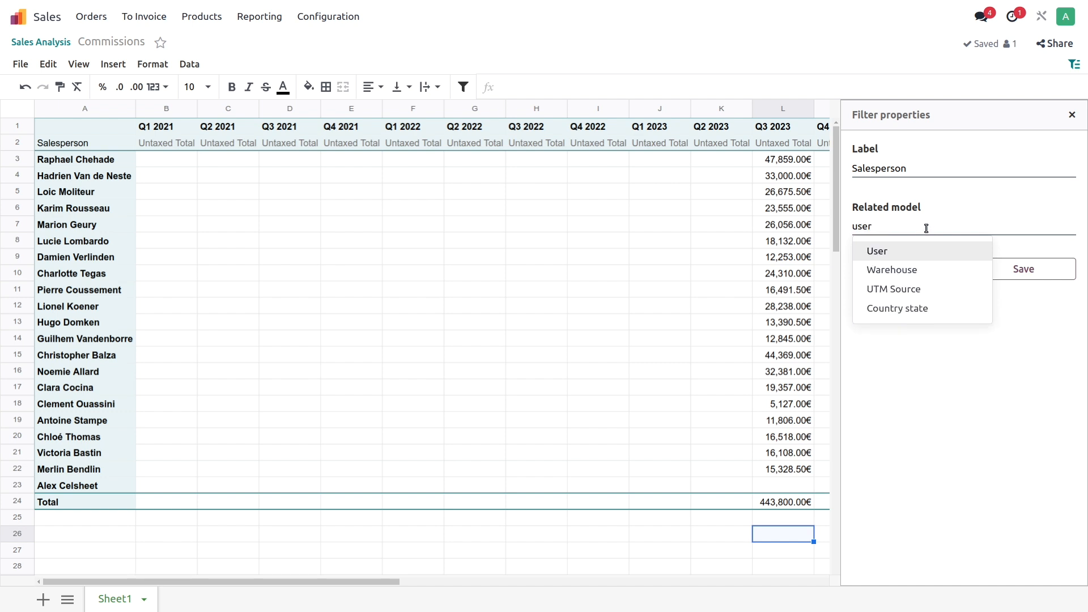
pyautogui.click(912, 251)
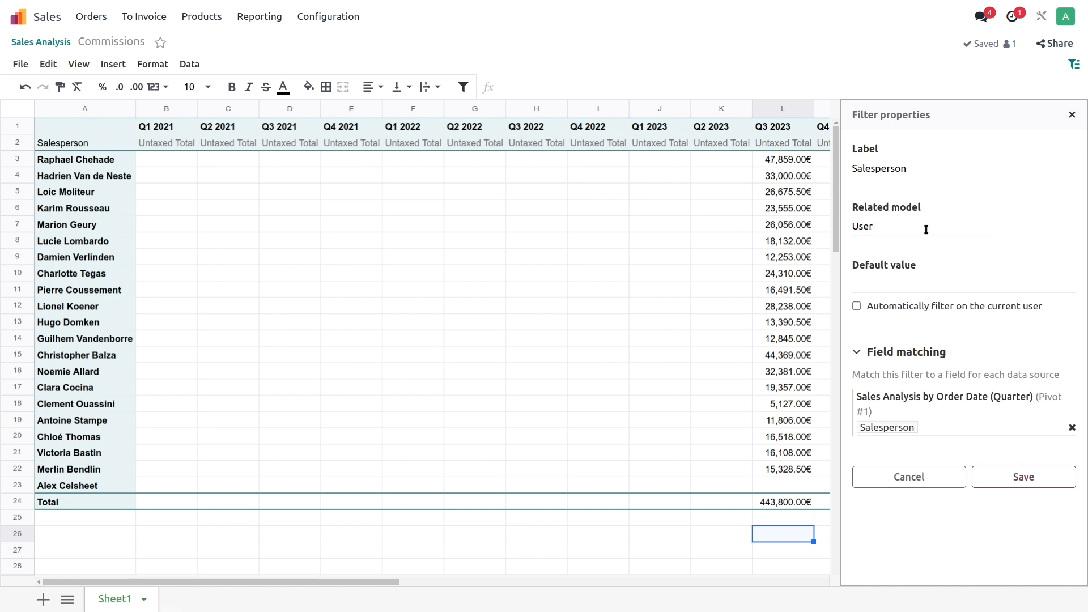
pyautogui.click(873, 307)
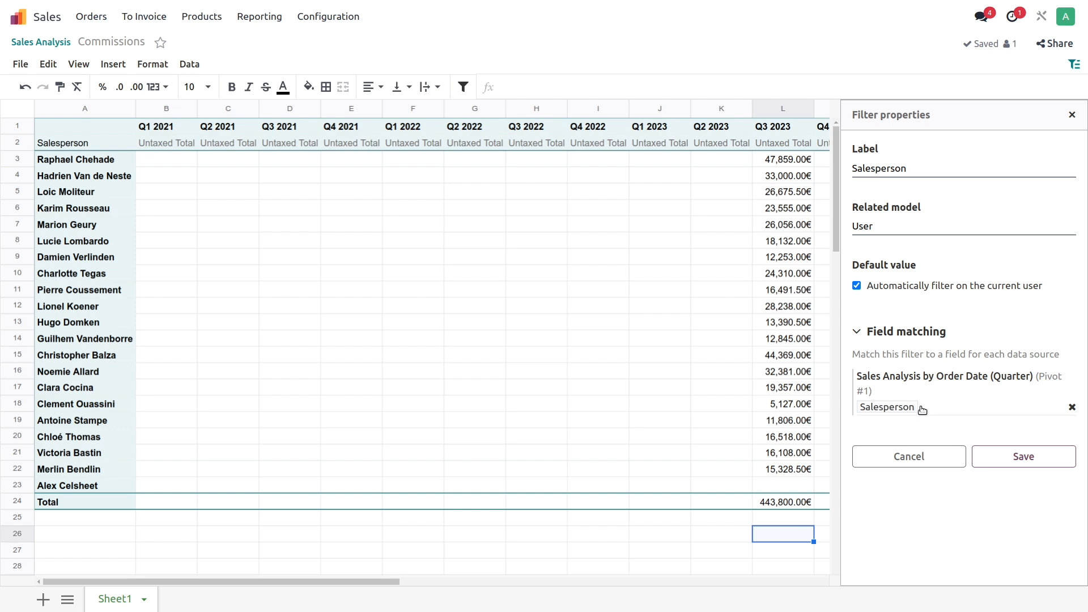
pyautogui.click(1002, 457)
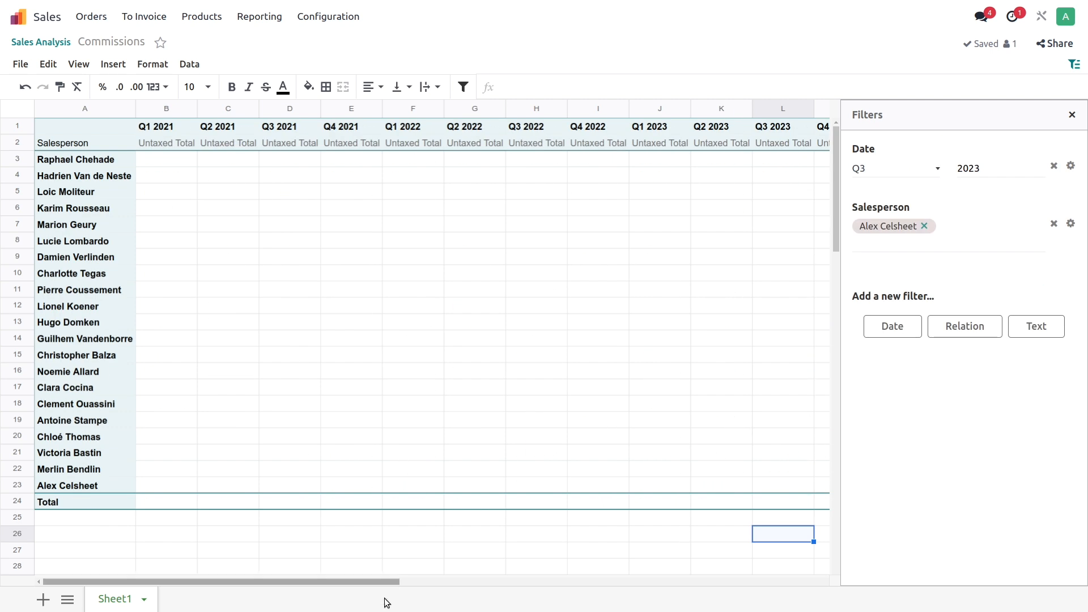
# - Replace the current user in the Salesperson filter with two other salespersons
pyautogui.moveTo(350, 587); pyautogui.dragTo(476, 584)
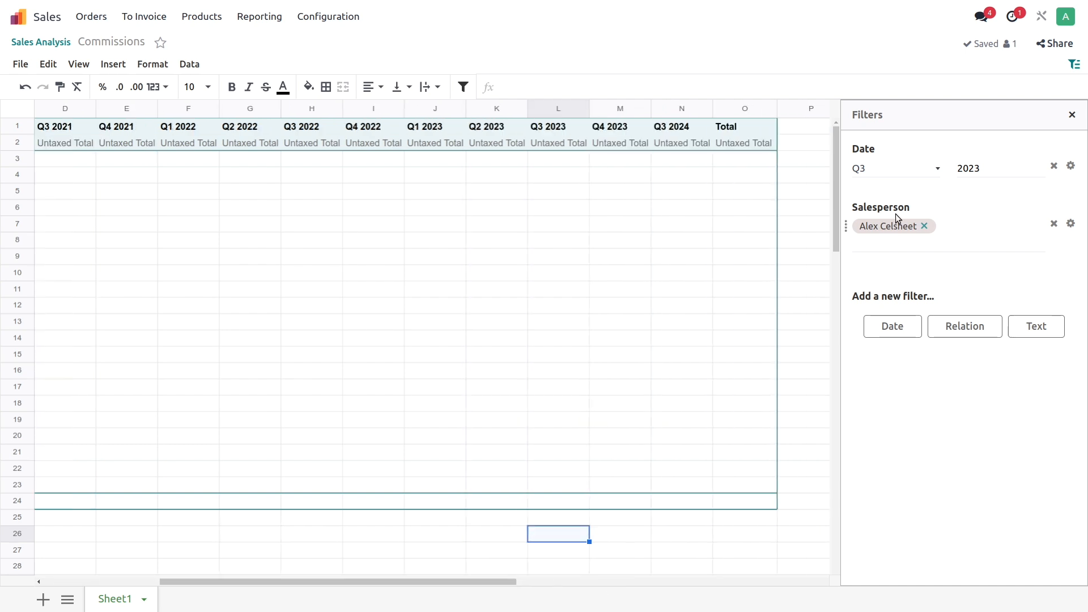
pyautogui.click(925, 225)
pyautogui.click(929, 225)
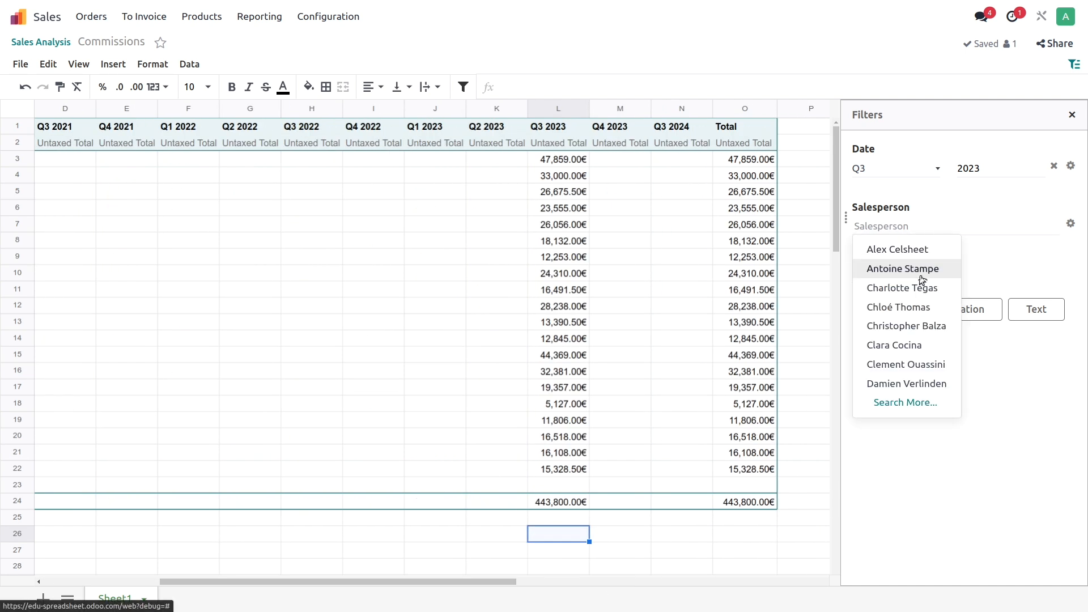
pyautogui.click(922, 268)
pyautogui.click(946, 246)
pyautogui.click(924, 324)
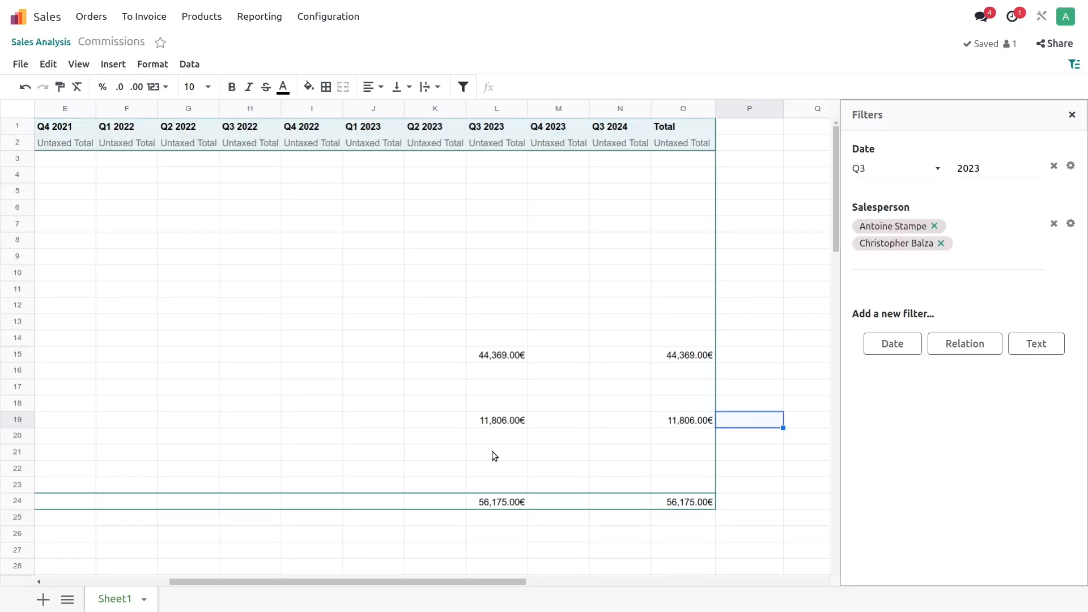
# - Inspect the pivot formulas behind a Q1 2023 value cell and the Q1 2023 column header
pyautogui.moveTo(475, 577); pyautogui.dragTo(435, 578)
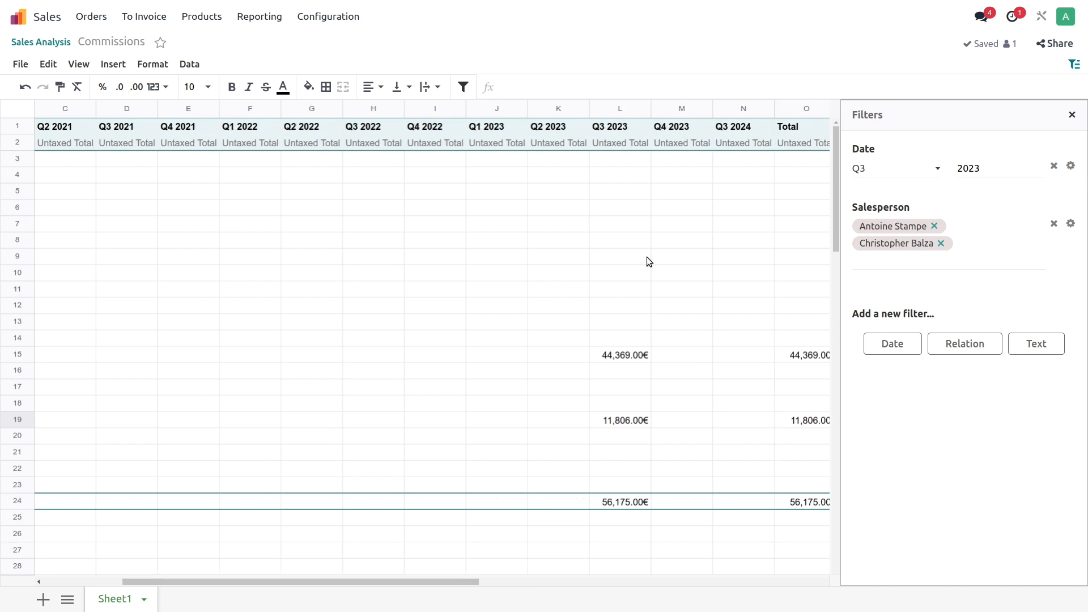
pyautogui.click(501, 290)
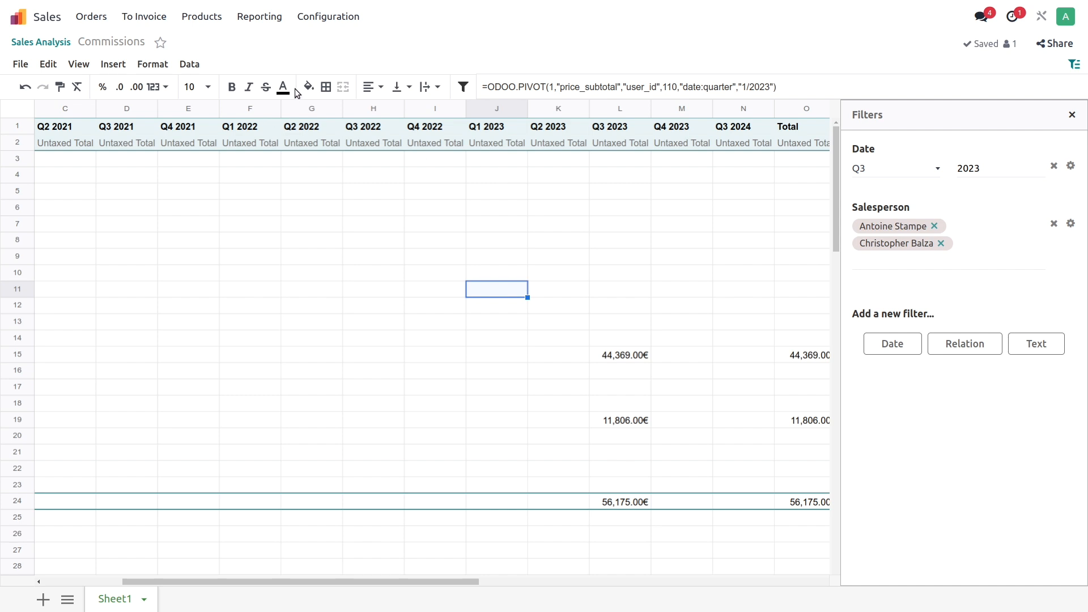
pyautogui.click(496, 129)
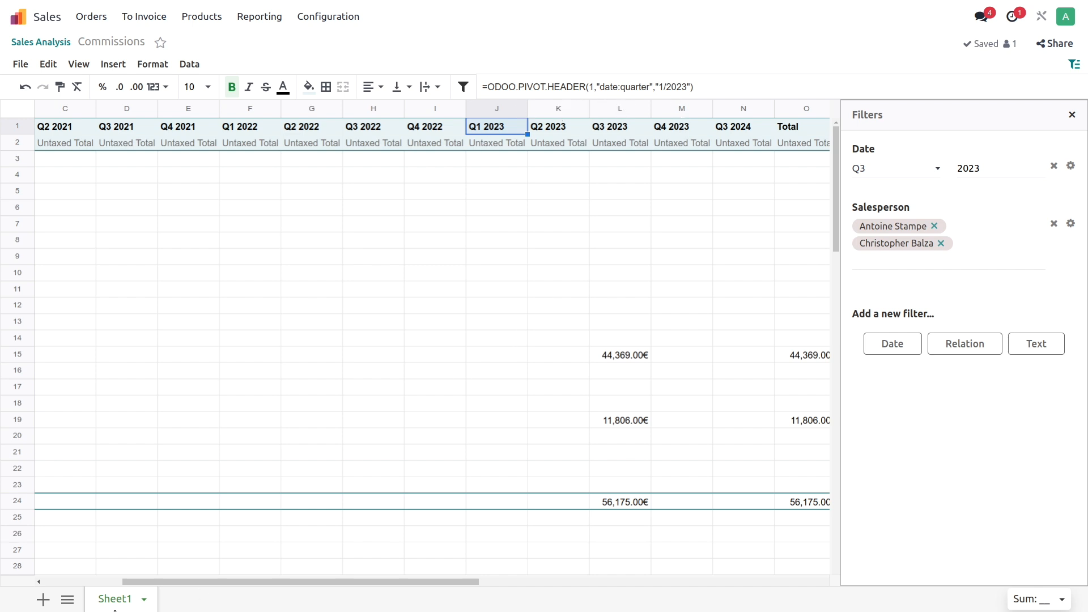
# - Add a new sheet and enter =ODOO.PIVOT.TABLE(1,,0,0) in cell A1 to list the pivot without totals or column titles
pyautogui.click(40, 602)
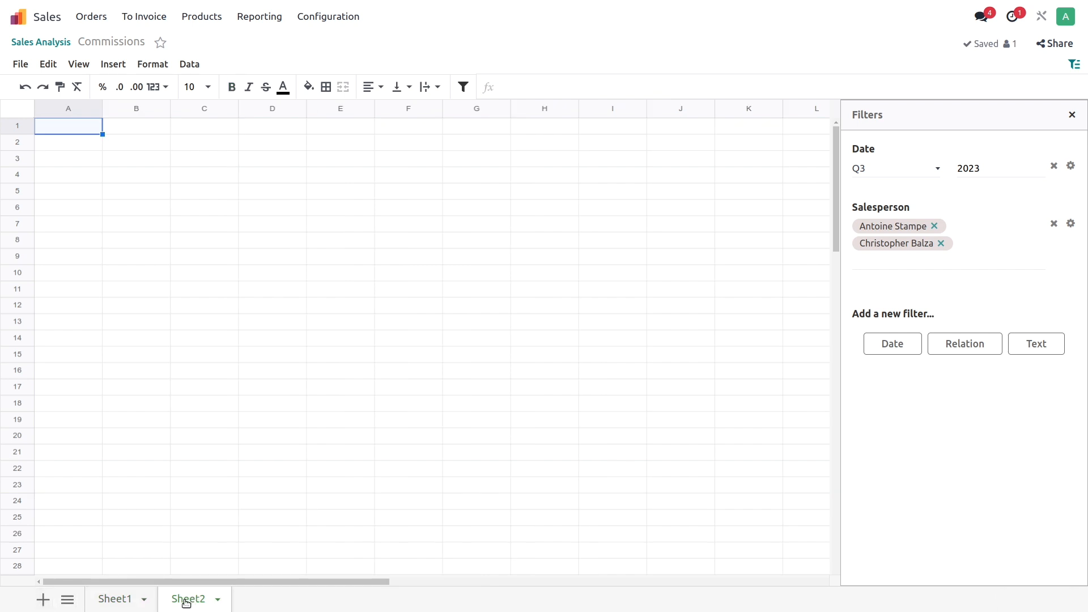
pyautogui.write('=odoo.pivot')
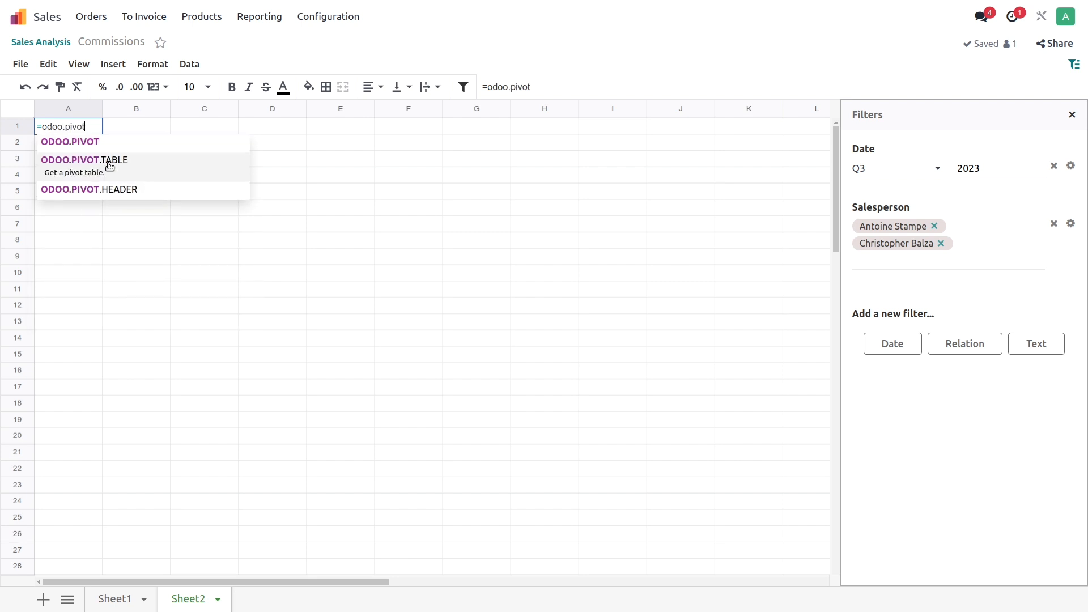
pyautogui.click(114, 162)
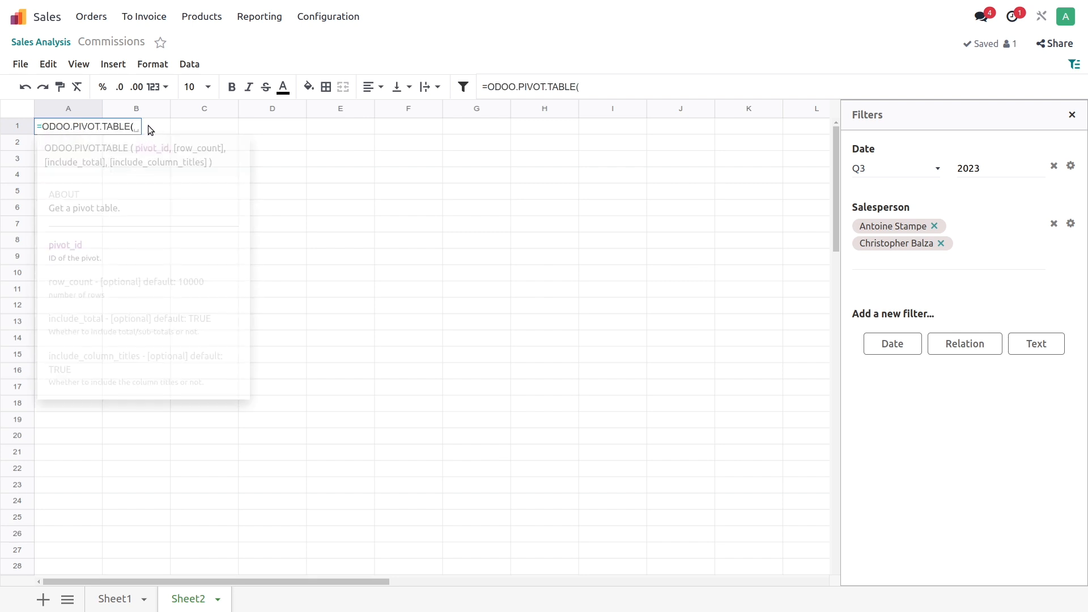
pyautogui.write('1,')
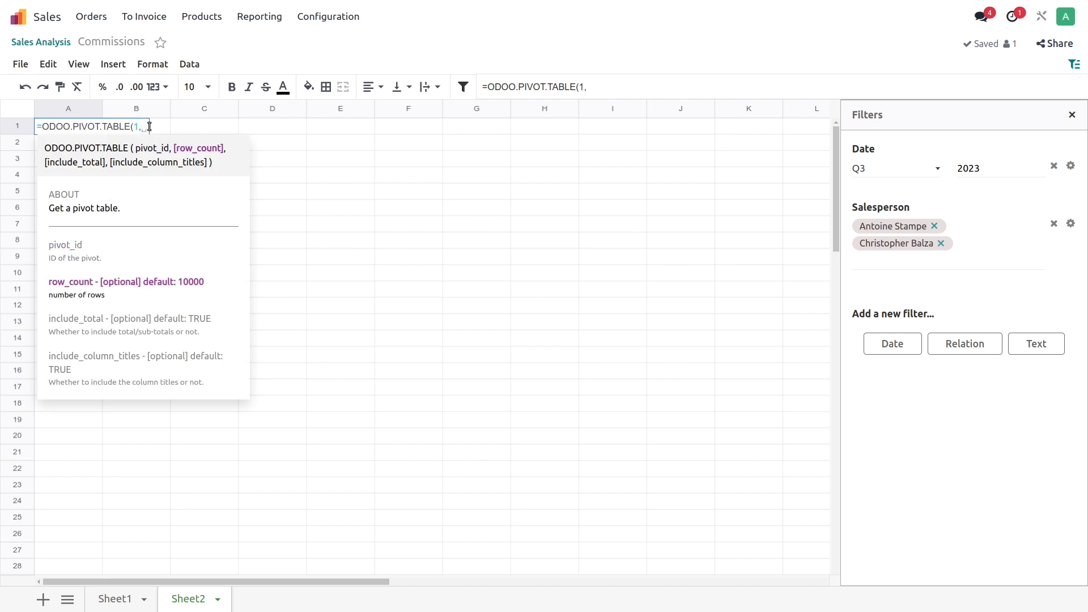
pyautogui.write(',')
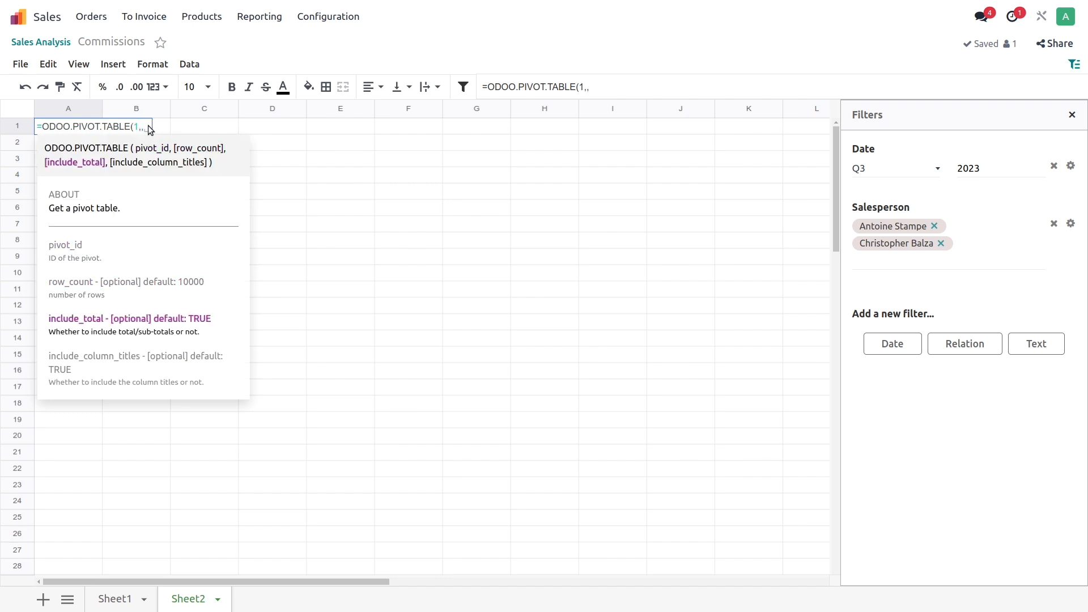
pyautogui.write('0,')
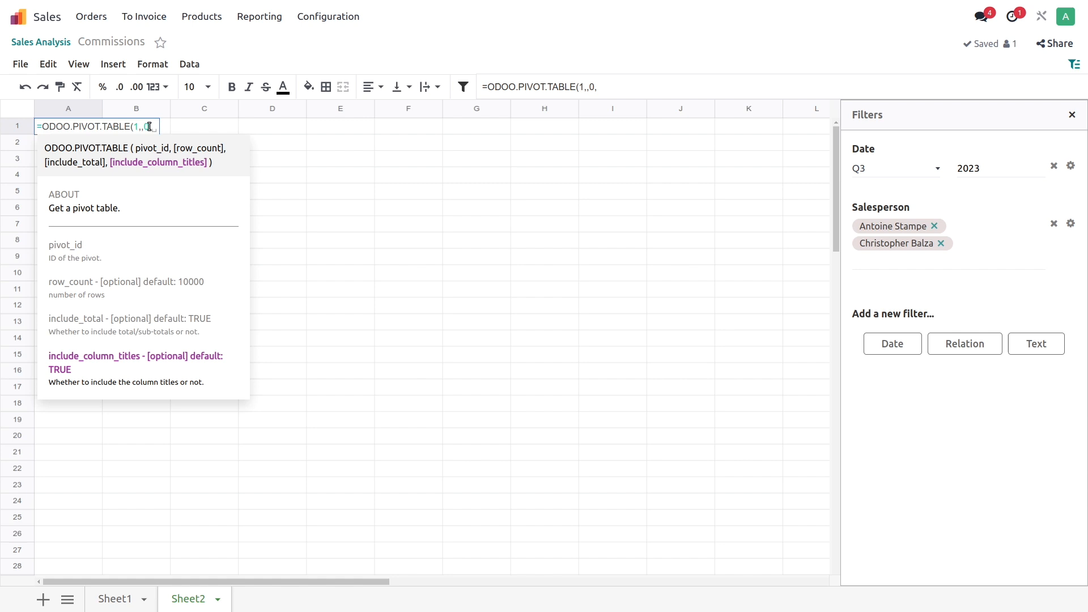
pyautogui.write('0)')
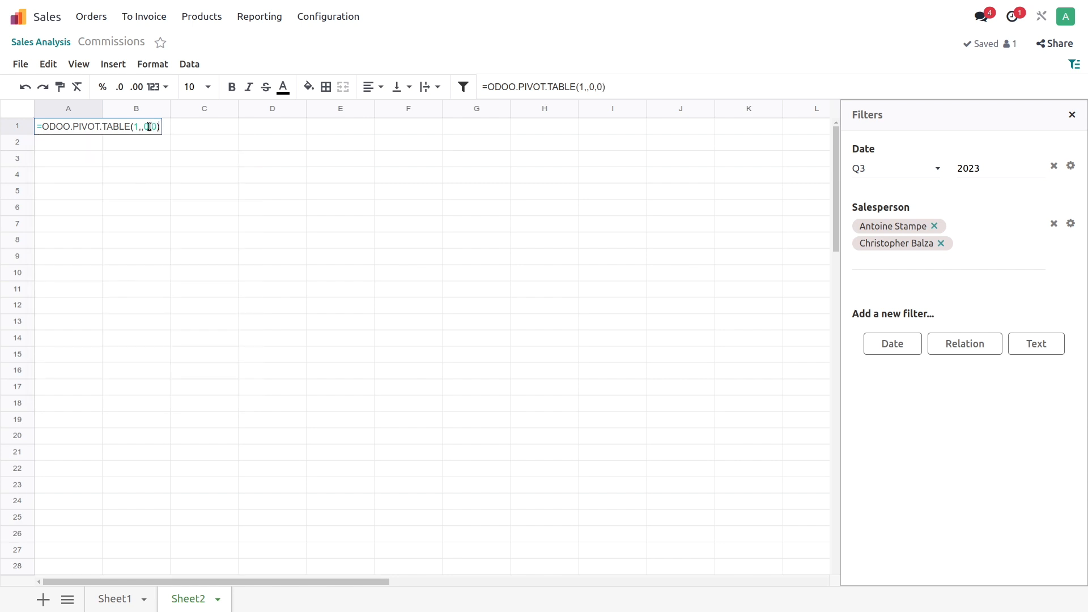
pyautogui.press('Return')
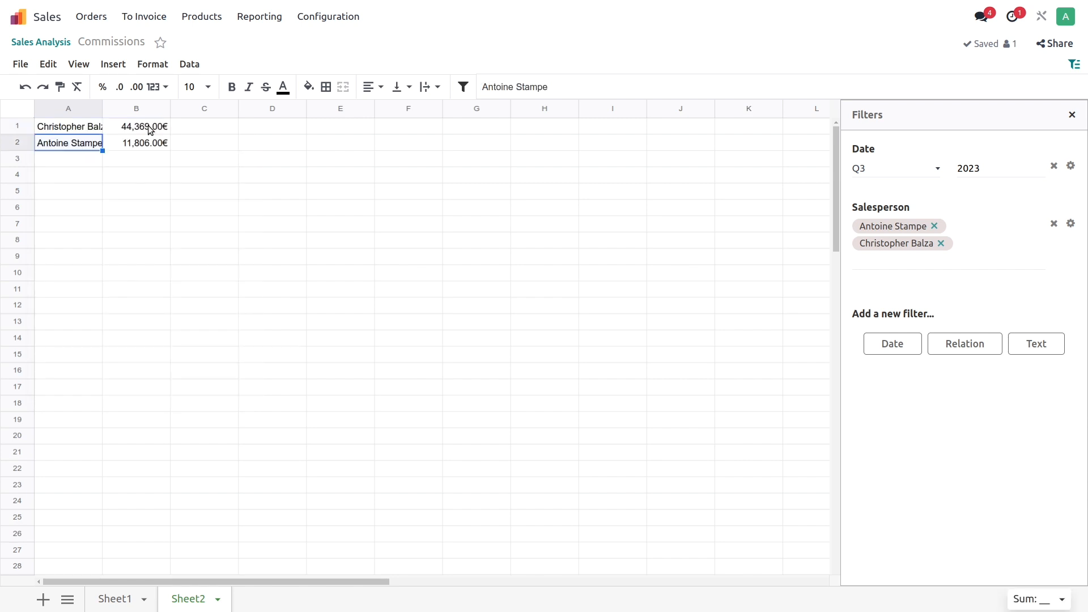
# - Remove both selected salespersons from the Salesperson filter
pyautogui.click(107, 162)
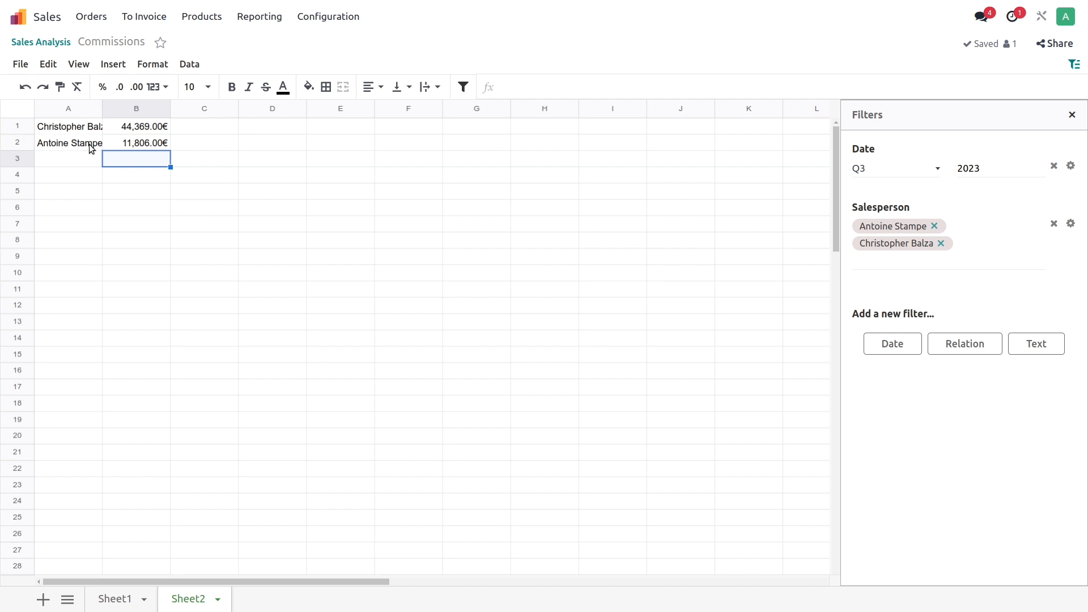
pyautogui.click(934, 226)
pyautogui.click(940, 226)
pyautogui.click(482, 246)
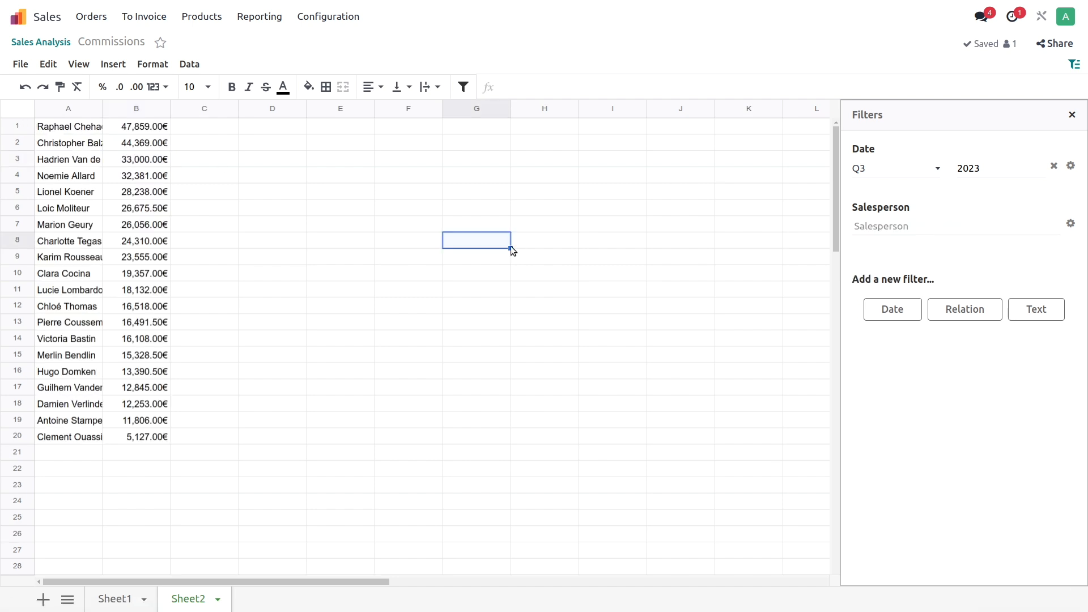
pyautogui.click(651, 302)
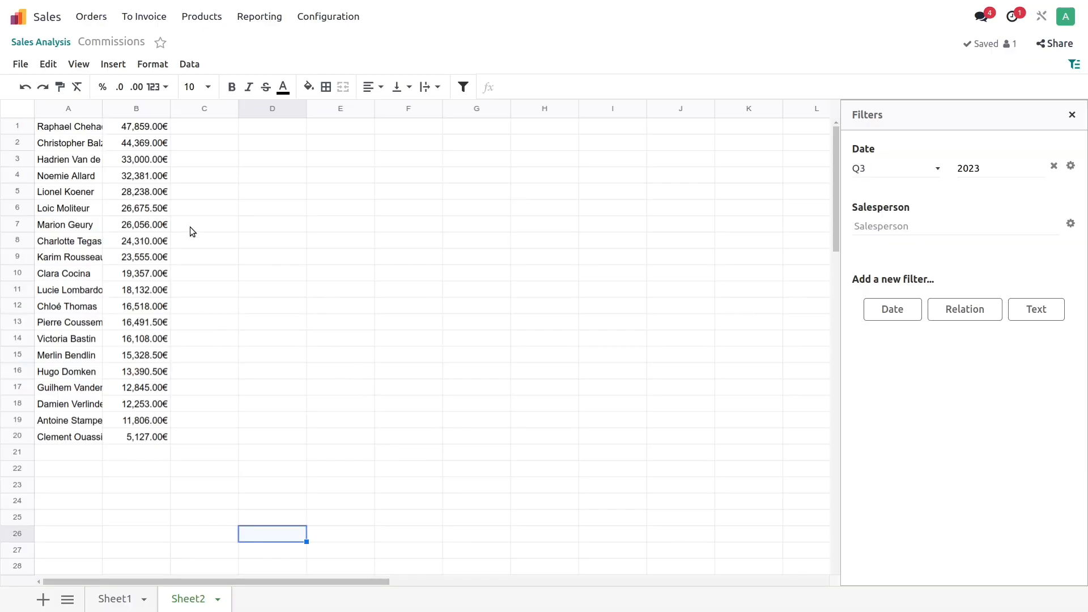
# - Switch to the Documents app, open the Sales Commission Rates spreadsheet and copy its rates table
pyautogui.click(19, 16)
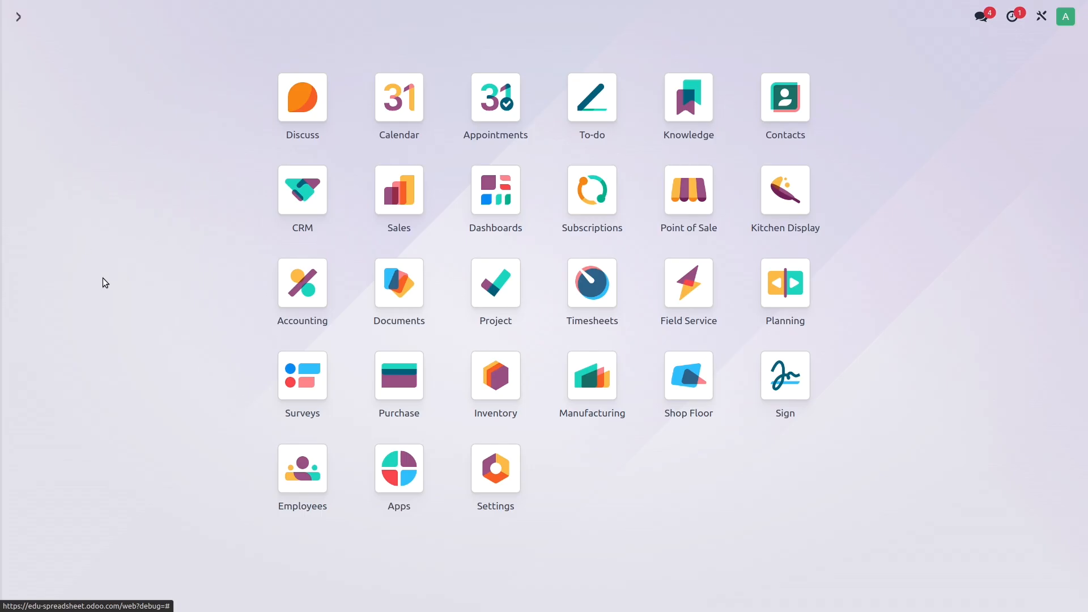
pyautogui.click(425, 288)
pyautogui.click(415, 132)
pyautogui.moveTo(105, 128); pyautogui.dragTo(359, 389)
pyautogui.hotkey('ctrl', 'c')
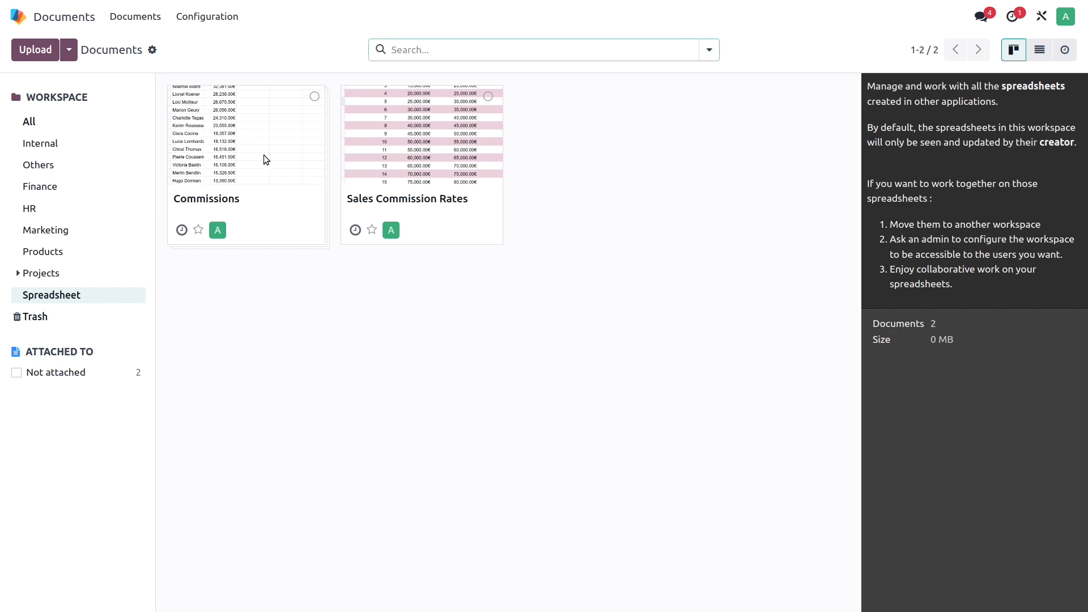
# - Open the Commissions spreadsheet, add a new sheet and paste the copied commission rates table starting at cell A1
pyautogui.click(264, 155)
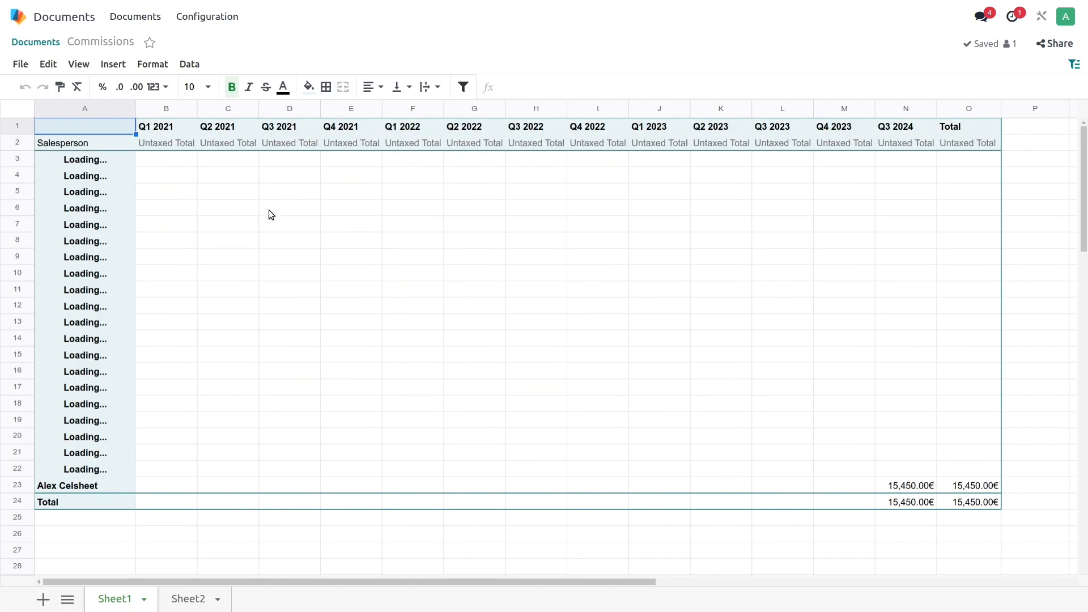
pyautogui.click(43, 600)
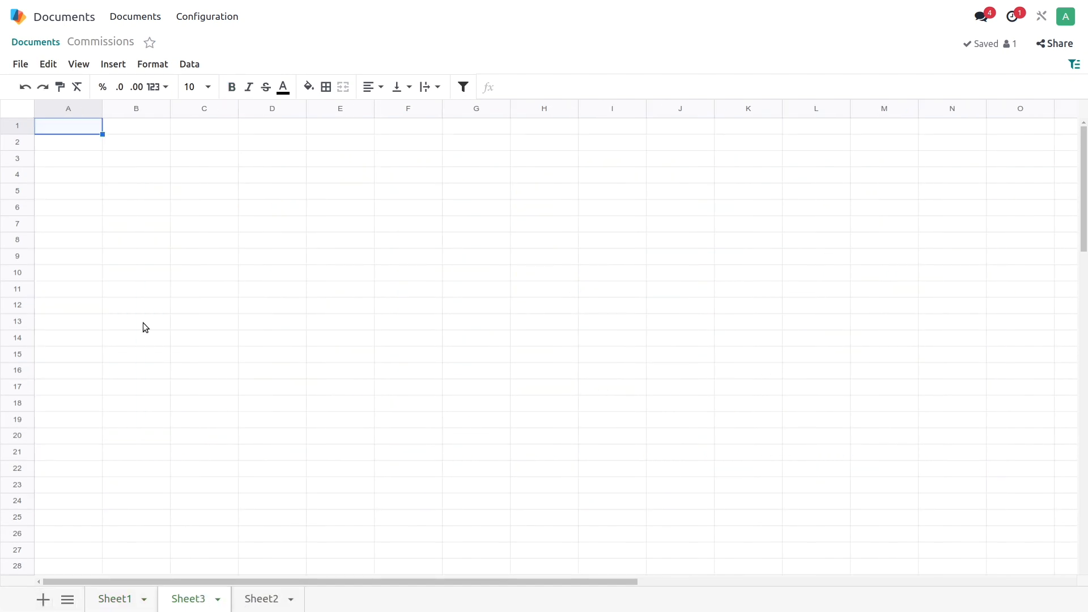
pyautogui.hotkey('ctrl', 'v')
pyautogui.click(283, 339)
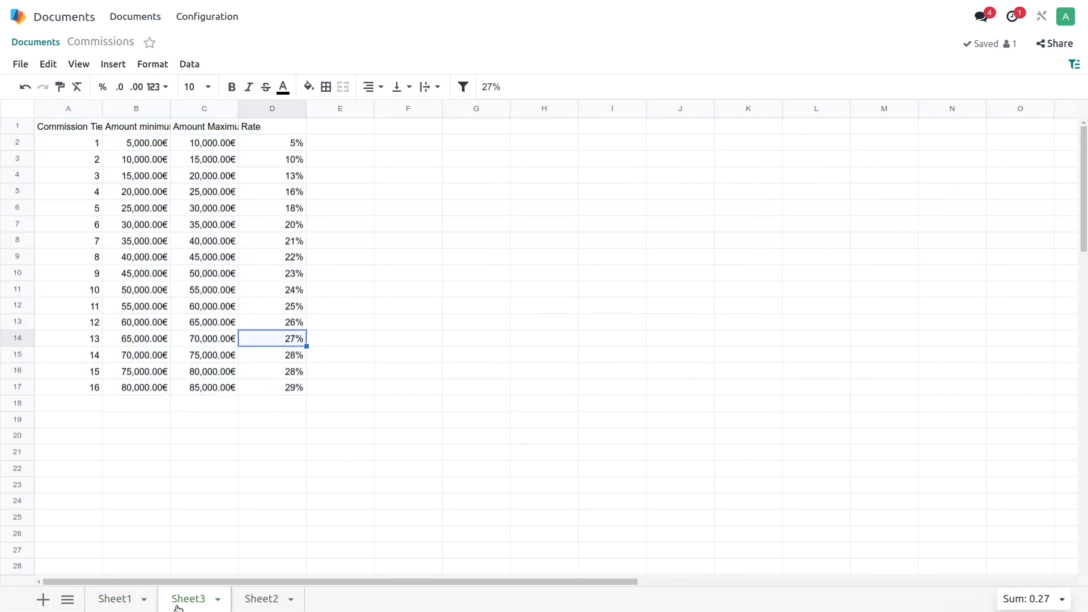
# - Rename the sheet holding the rates table as Commission computation
pyautogui.doubleClick(189, 601)
pyautogui.write('Commission')
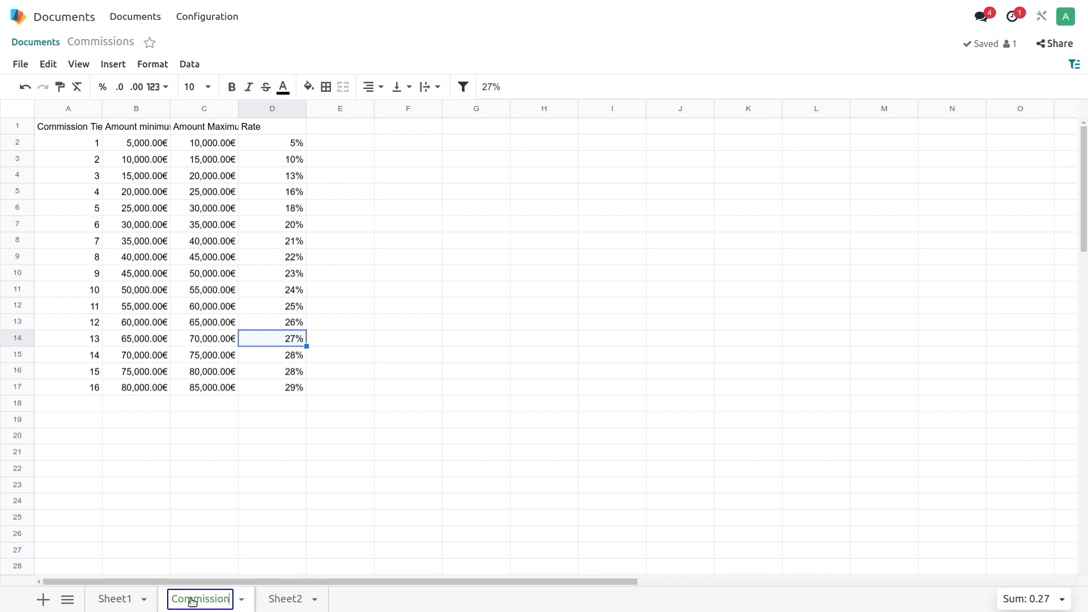
pyautogui.write(' comput')
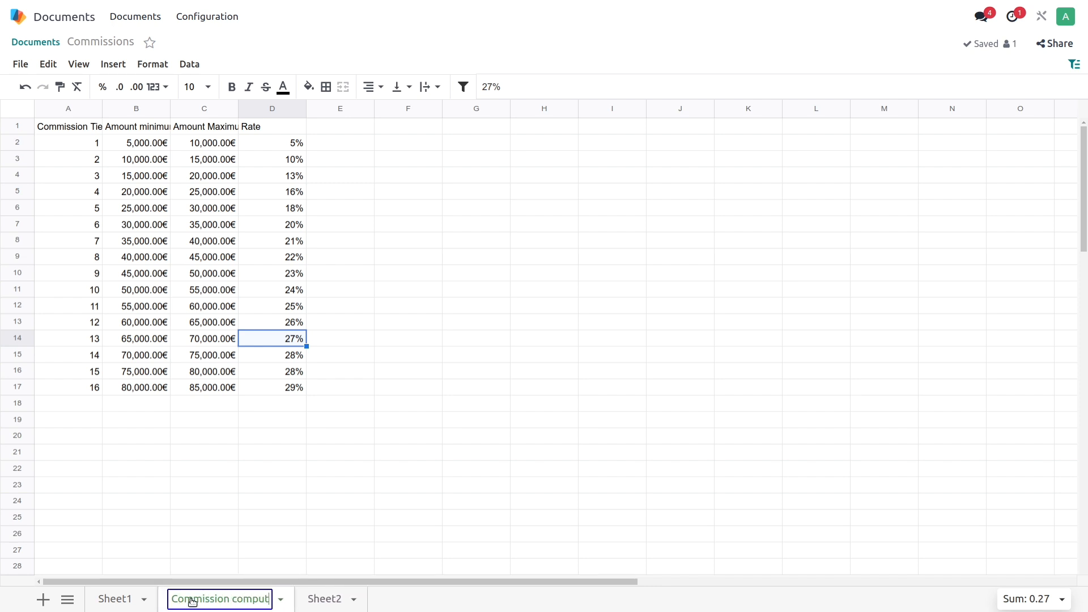
pyautogui.write('ation')
pyautogui.press('Return')
# - Rename Sheet2, which holds the pivot table formula, as Actuals
pyautogui.click(341, 599)
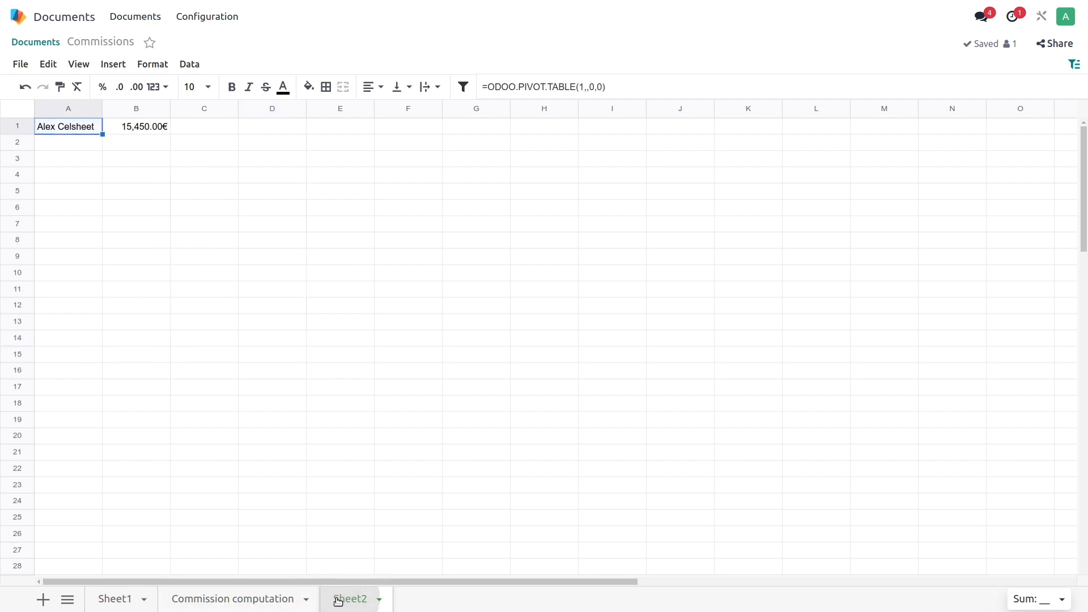
pyautogui.doubleClick(357, 599)
pyautogui.write('Actuals')
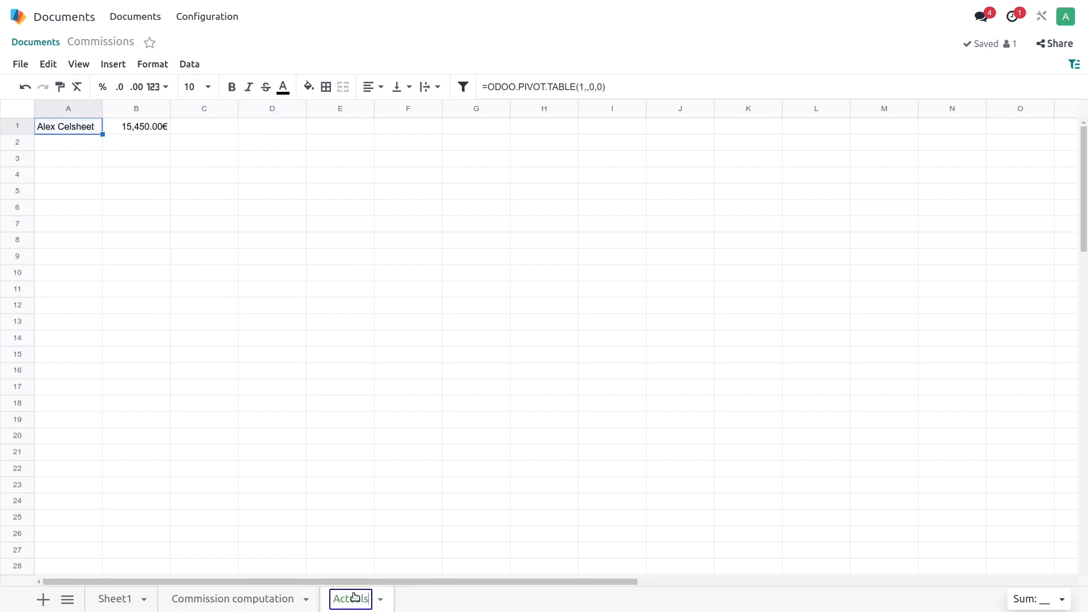
pyautogui.click(263, 474)
# - Delete Sheet1 with the original quarterly pivot from the spreadsheet
pyautogui.click(119, 600)
pyautogui.rightClick(120, 599)
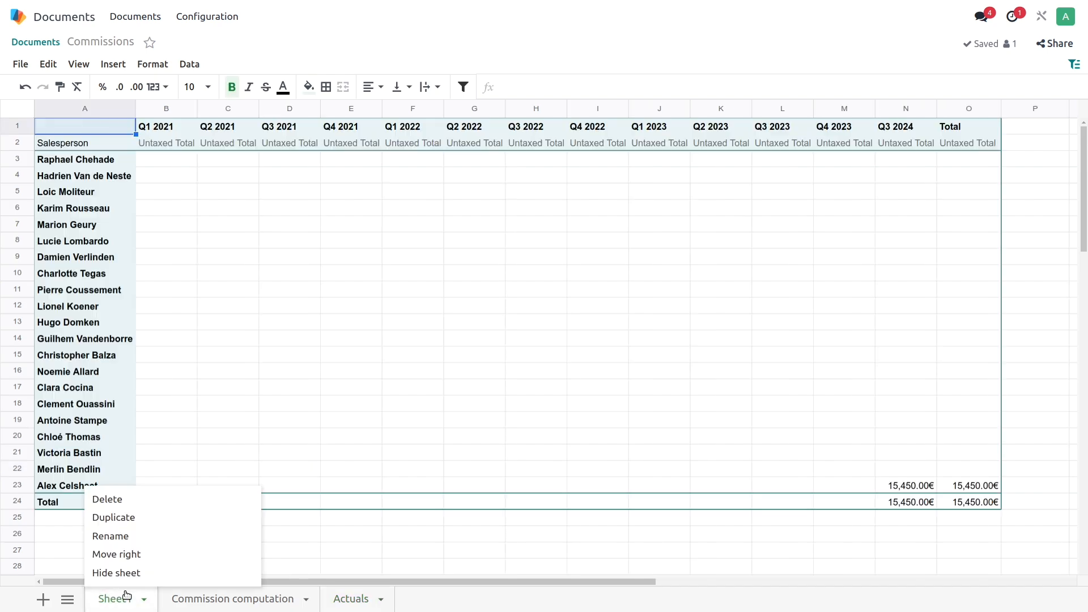
pyautogui.click(134, 501)
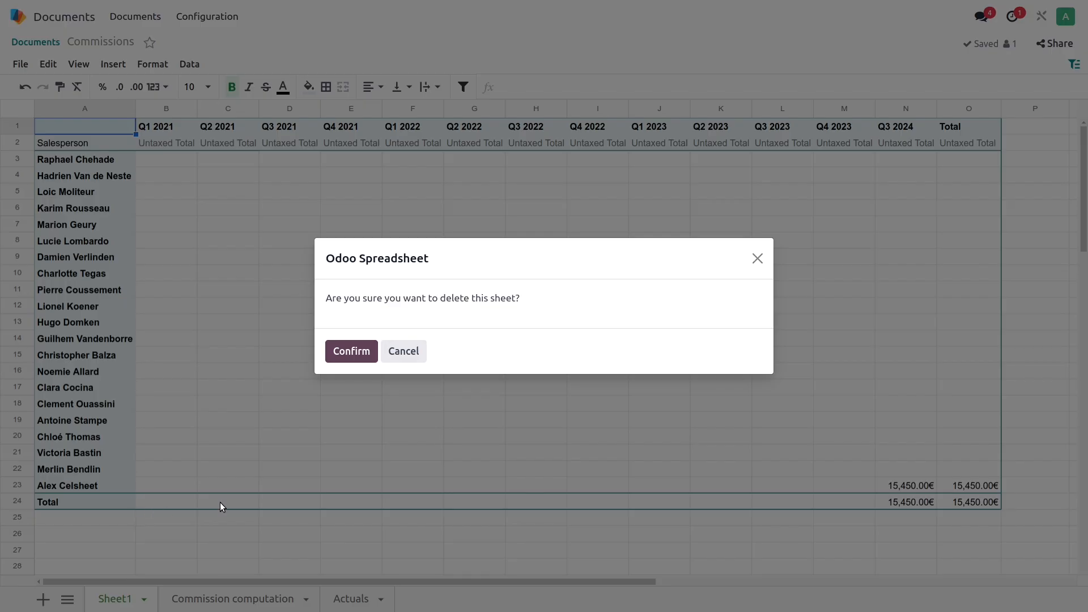
pyautogui.click(336, 352)
pyautogui.click(306, 420)
pyautogui.click(262, 538)
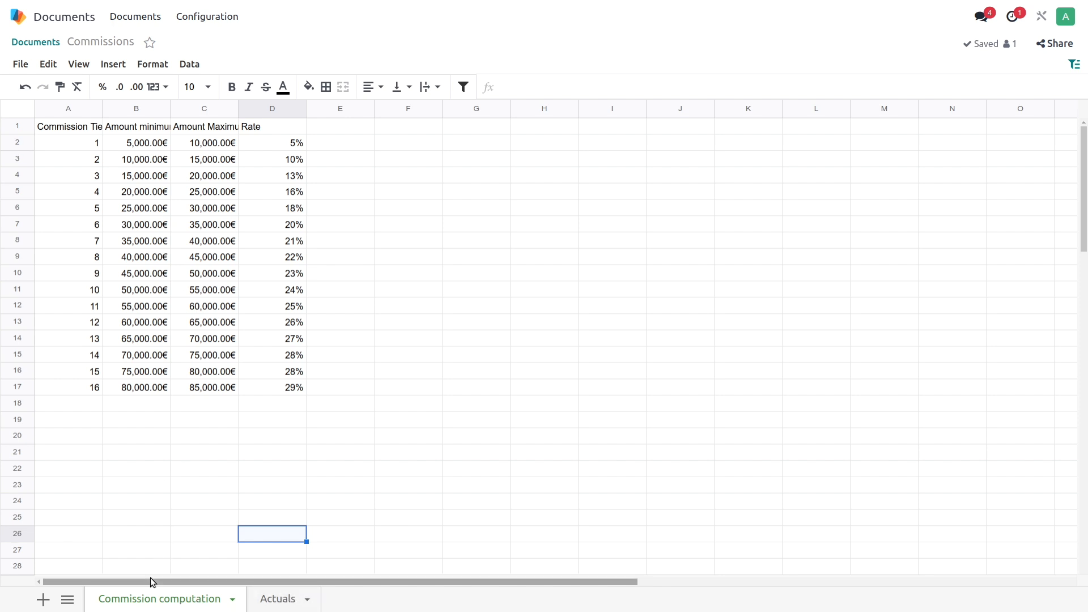
# - Enter =TRANSPOSE(A1:D17) in cell C21 of the Commission computation sheet to lay the rates table out horizontally
pyautogui.click(198, 452)
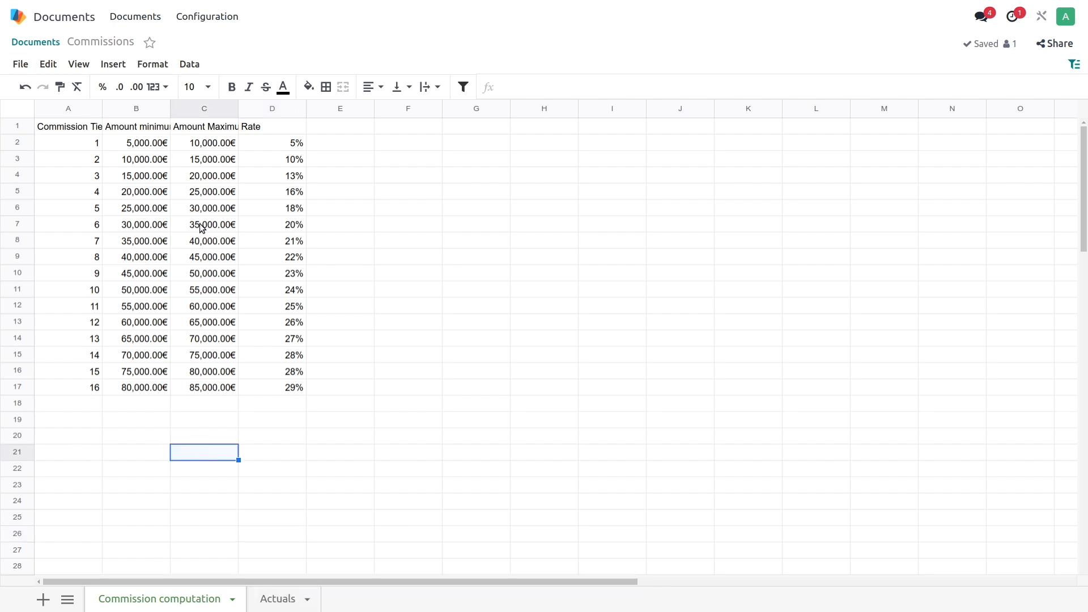
pyautogui.scroll(-1, 250, 282)
pyautogui.scroll(1, 272, 306)
pyautogui.write('=Tran')
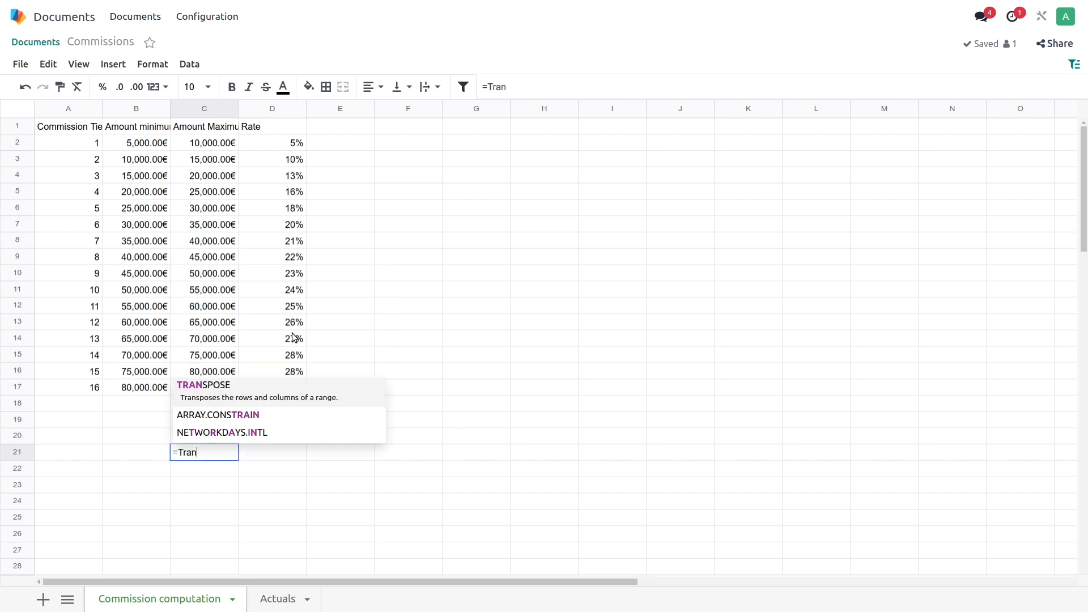
pyautogui.click(273, 397)
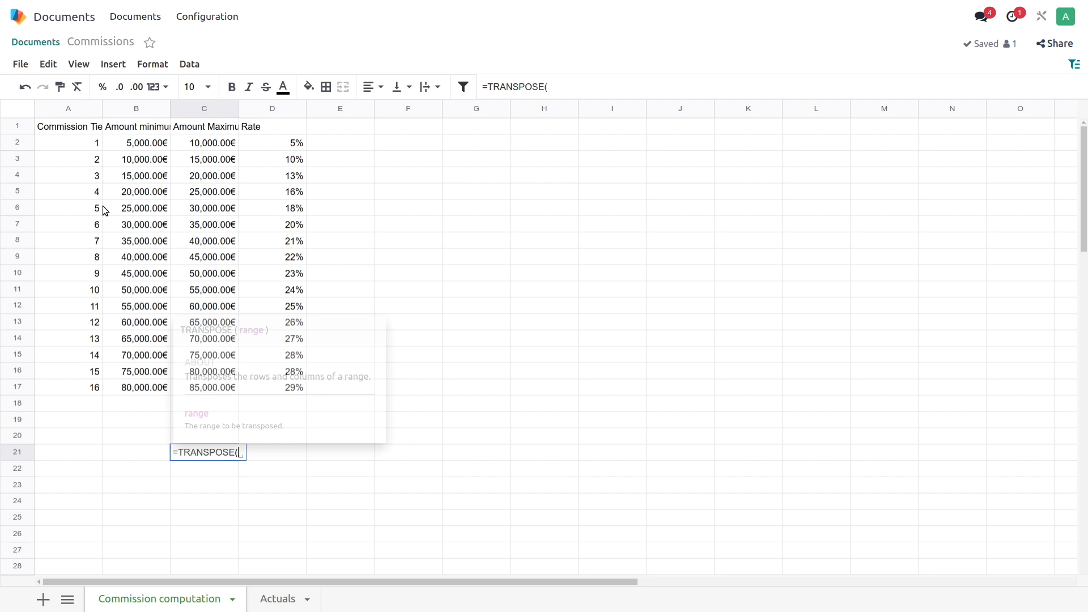
pyautogui.moveTo(70, 127); pyautogui.dragTo(297, 390)
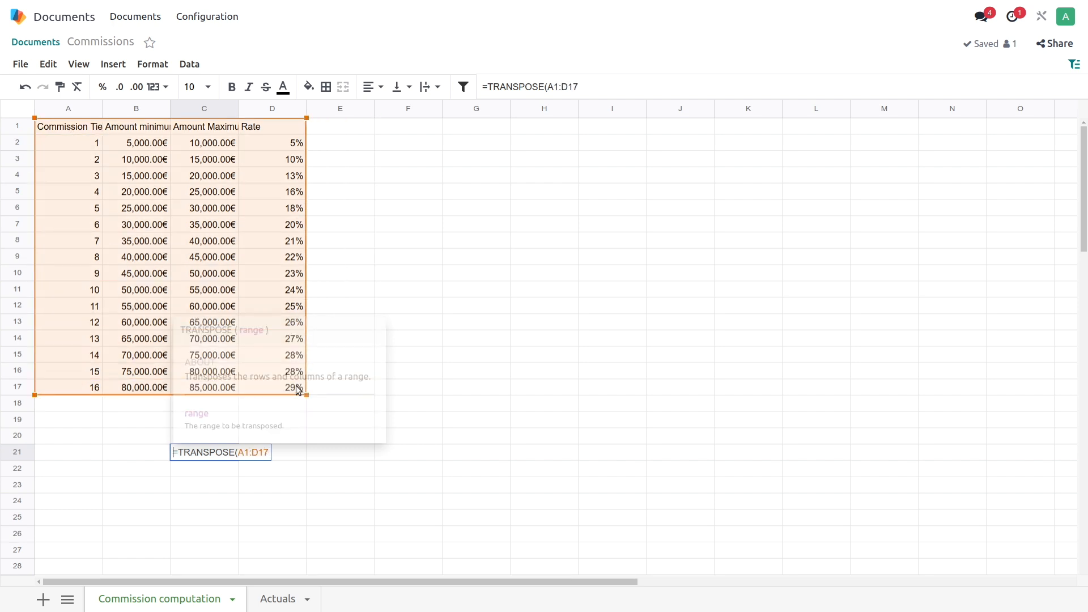
pyautogui.press('Return')
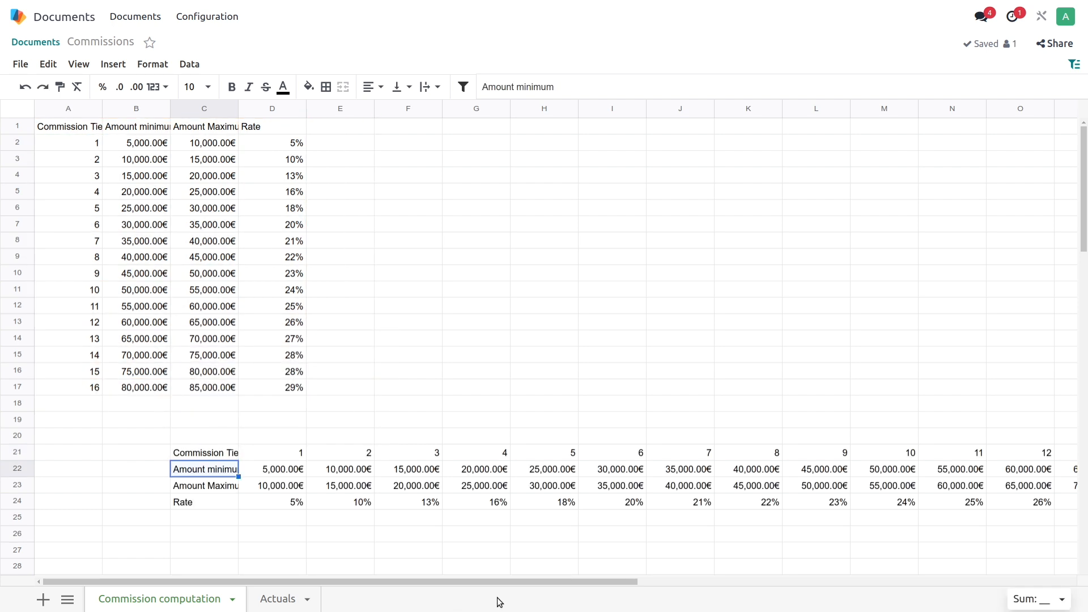
# - Enter =Actuals!A1 in cell A25 of the Commission computation sheet to link the first salesperson
pyautogui.moveTo(488, 585); pyautogui.dragTo(87, 495)
pyautogui.click(70, 517)
pyautogui.scroll(-4, 170, 482)
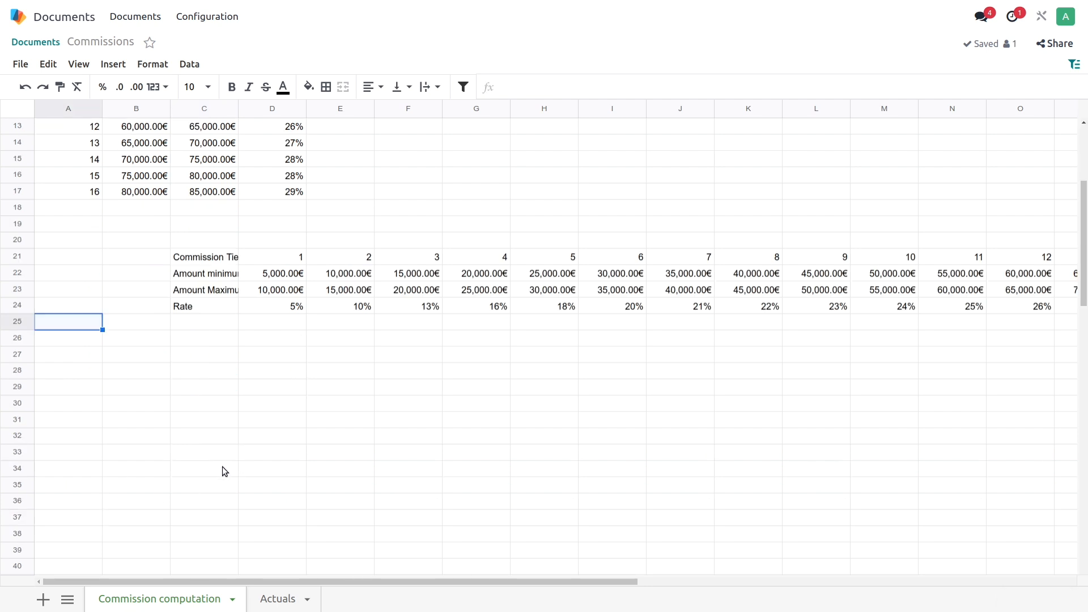
pyautogui.write('=')
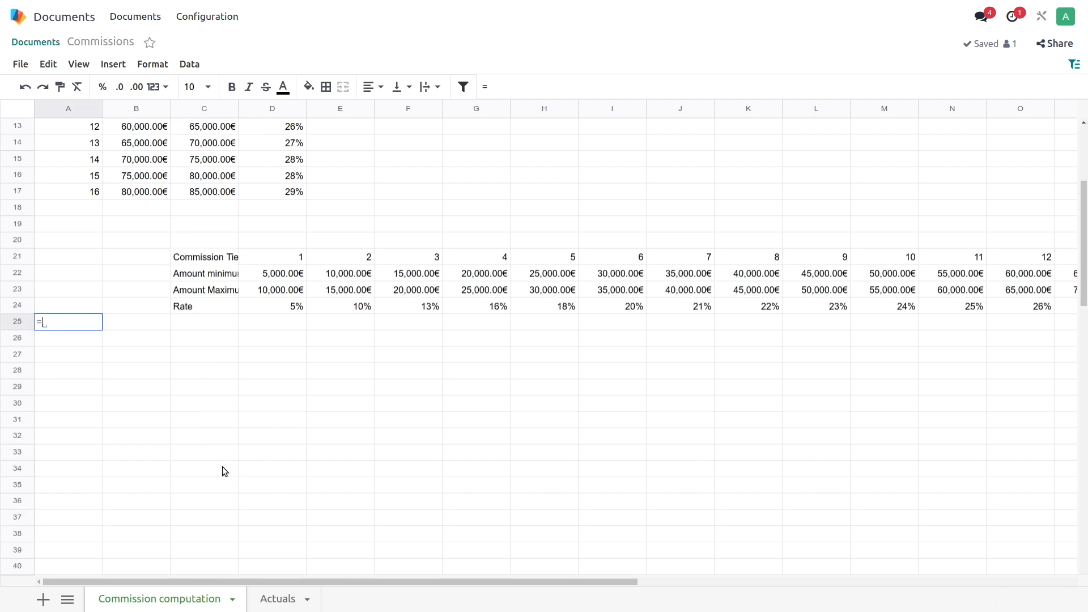
pyautogui.click(277, 599)
pyautogui.click(92, 127)
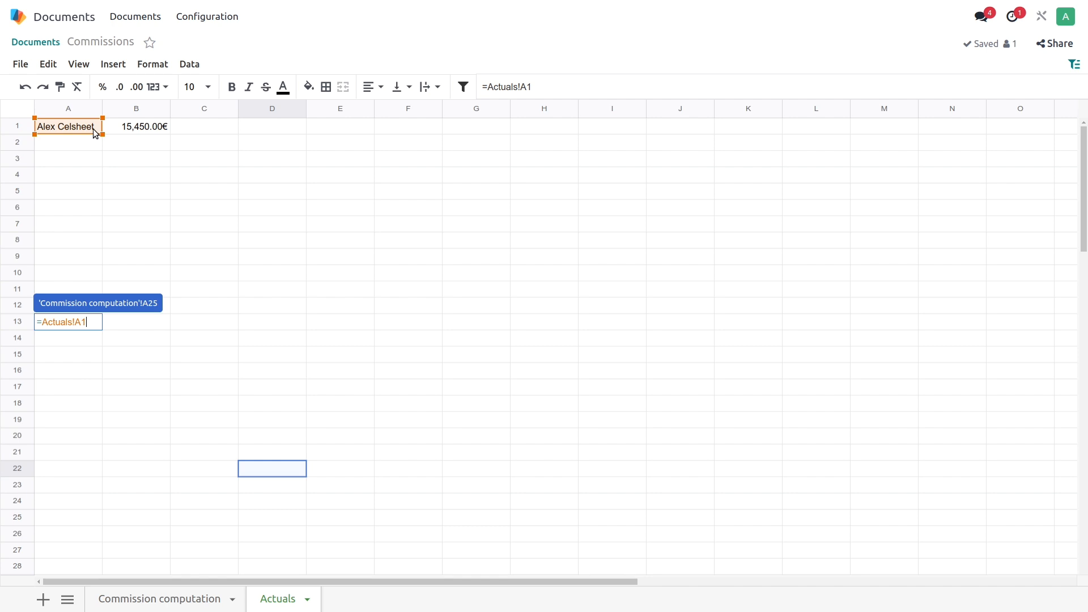
pyautogui.press('Return')
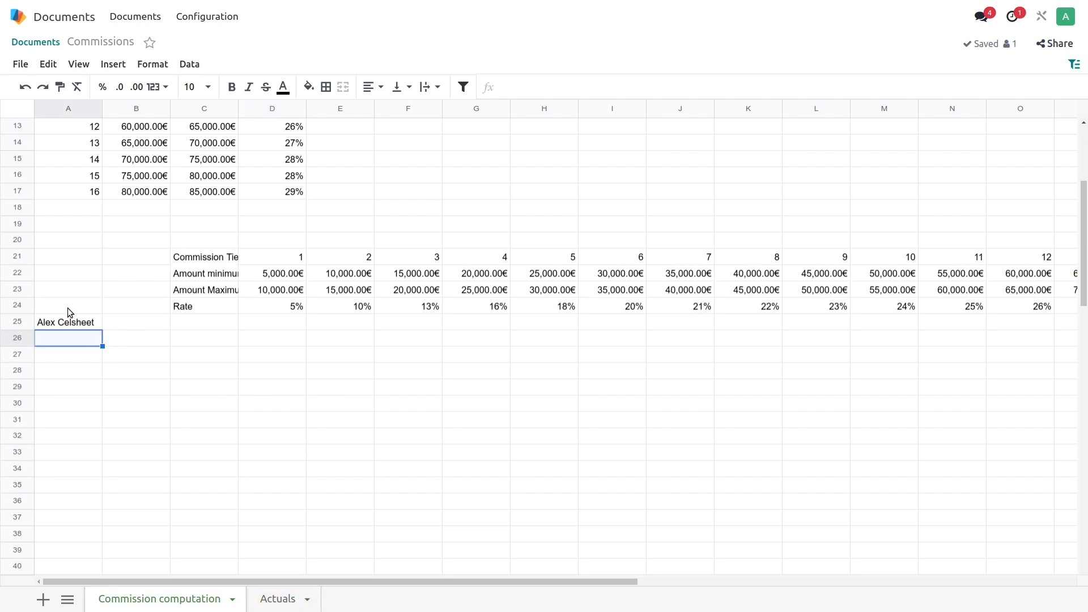
# - Fill the Actuals link formula from A25 across to column B and down to row 39
pyautogui.click(81, 324)
pyautogui.moveTo(101, 330); pyautogui.dragTo(165, 553)
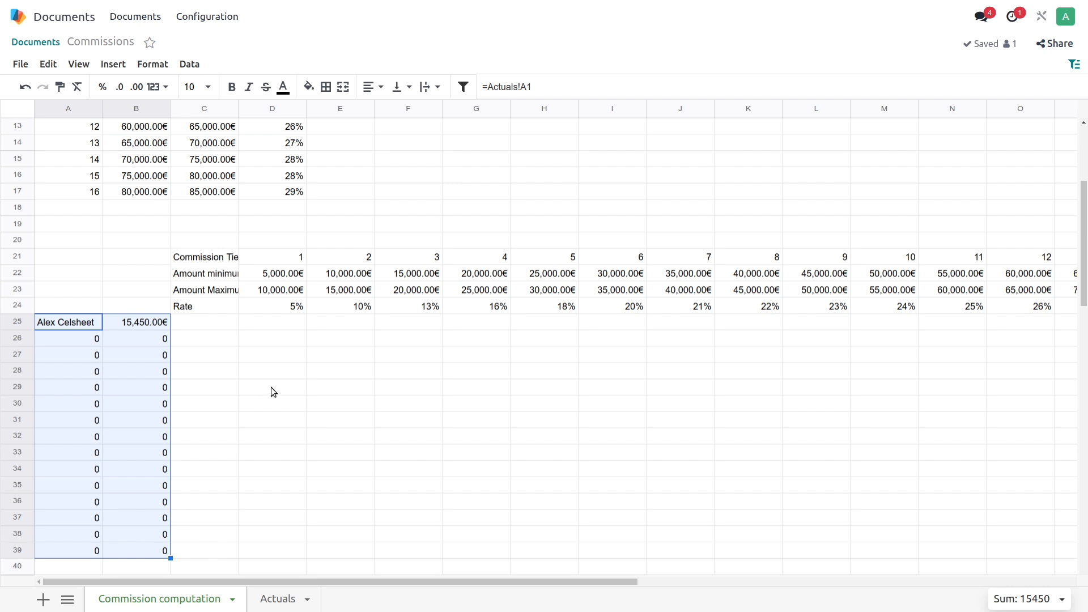
pyautogui.scroll(-1, 272, 389)
# - Set the Date filter's year to 2023 and clear the selected person from the Salesperson filter
pyautogui.click(1075, 67)
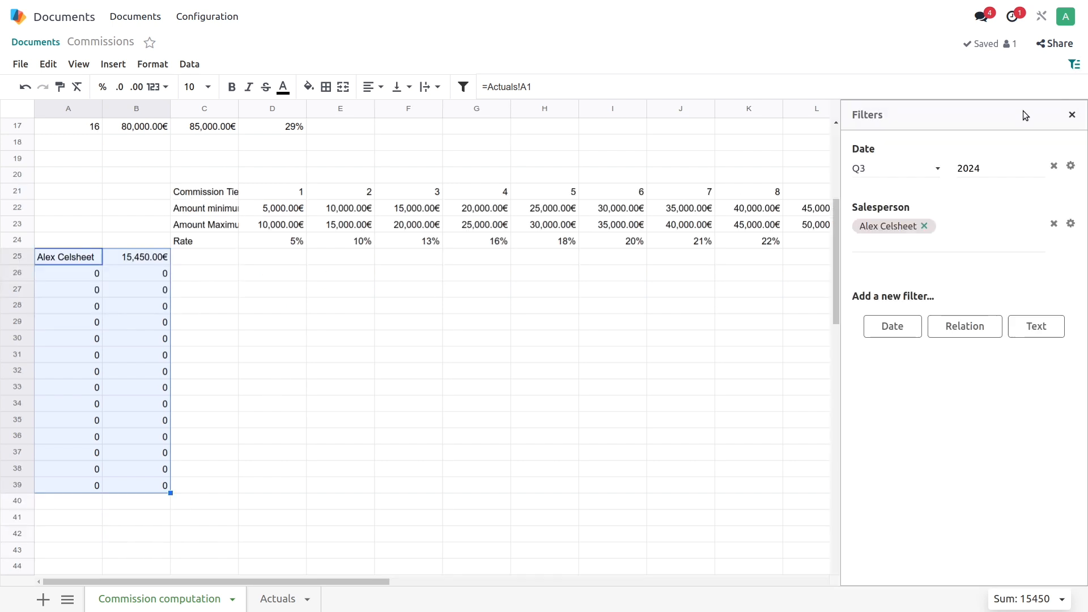
pyautogui.click(987, 168)
pyautogui.click(835, 310)
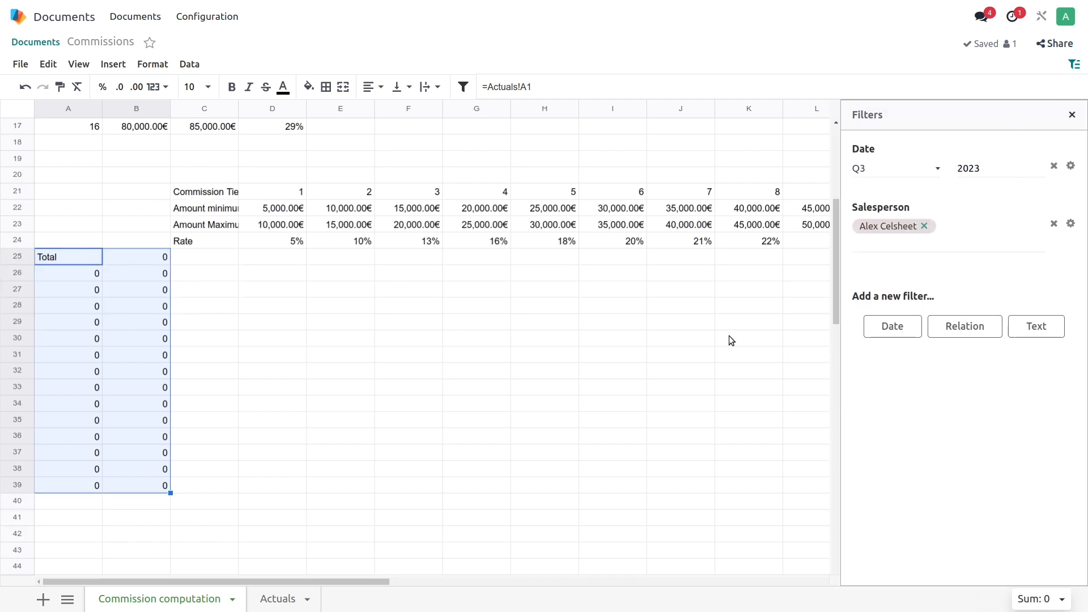
pyautogui.click(631, 368)
pyautogui.click(924, 226)
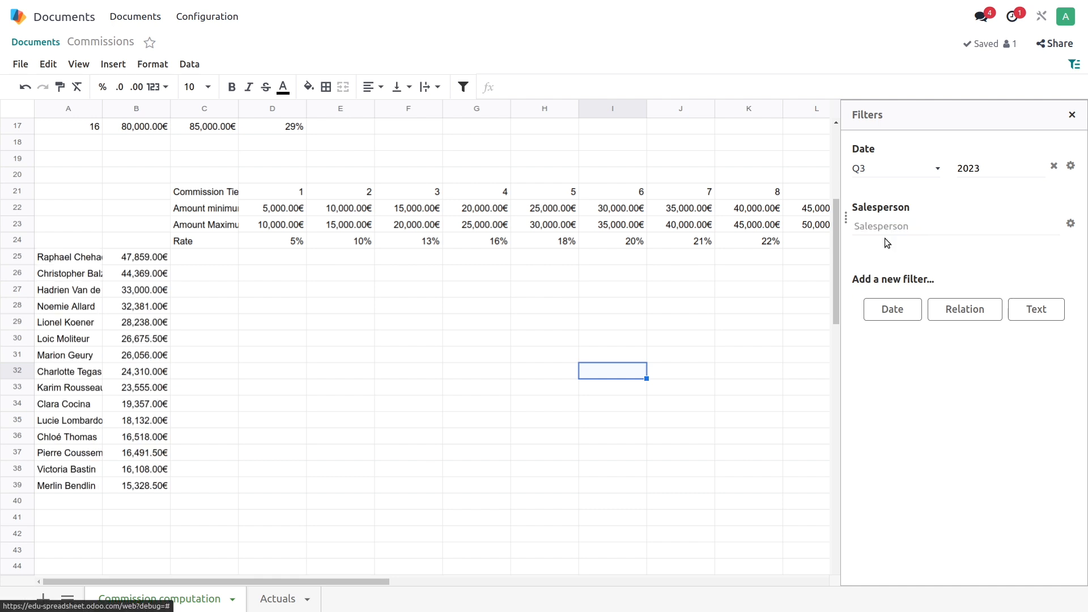
# - Extend the salesperson and sales link formulas in columns A and B down to row 45
pyautogui.moveTo(74, 259); pyautogui.dragTo(153, 569)
pyautogui.scroll(-3, 238, 369)
pyautogui.click(272, 274)
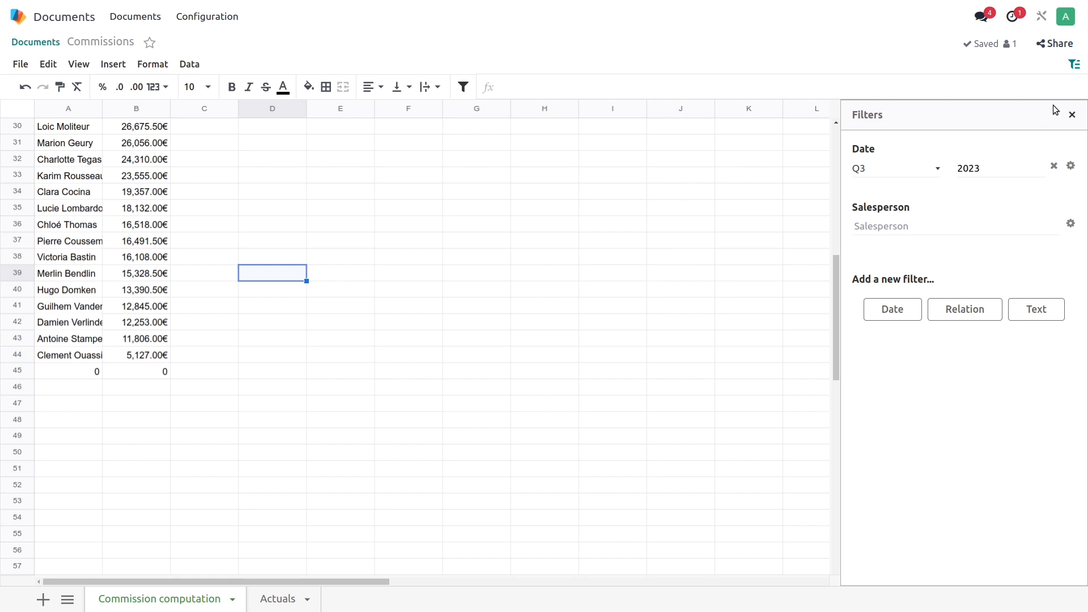
# - Close the filters and start a formula in cell D25, below the tier 1 rate
pyautogui.click(1072, 115)
pyautogui.scroll(7, 226, 362)
pyautogui.click(241, 438)
pyautogui.click(286, 389)
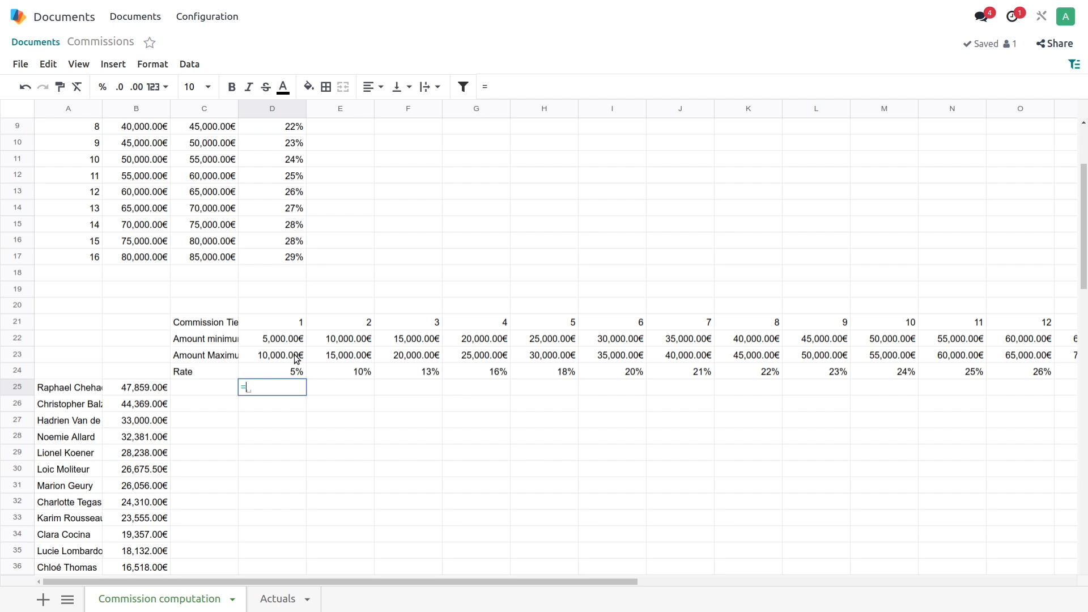
pyautogui.click(278, 340)
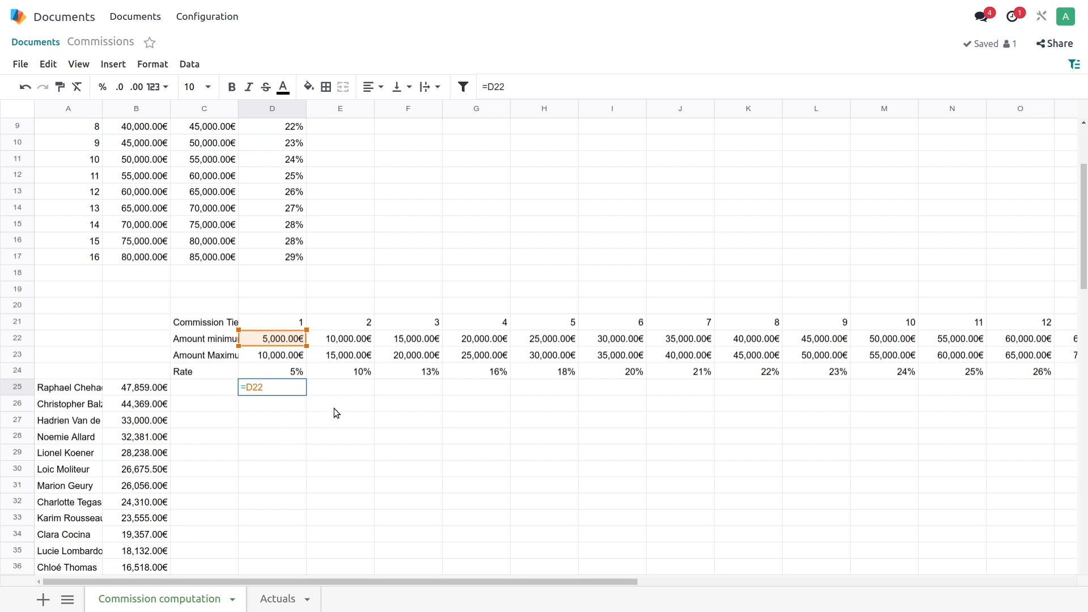
pyautogui.press('BackSpace')
pyautogui.press('BackSpace')
pyautogui.press('BackSpace')
# - Complete cell D25 as =MIN(B25-D22,D23-D22) to compute the first salesperson's sales falling within commission tier 1
pyautogui.write('MIN')
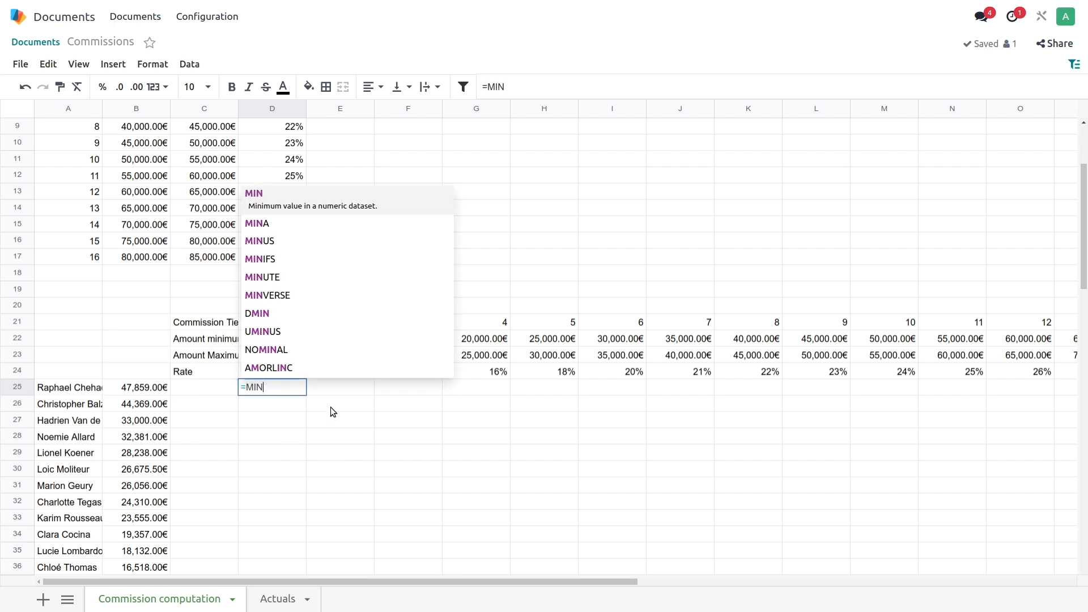
pyautogui.write('(')
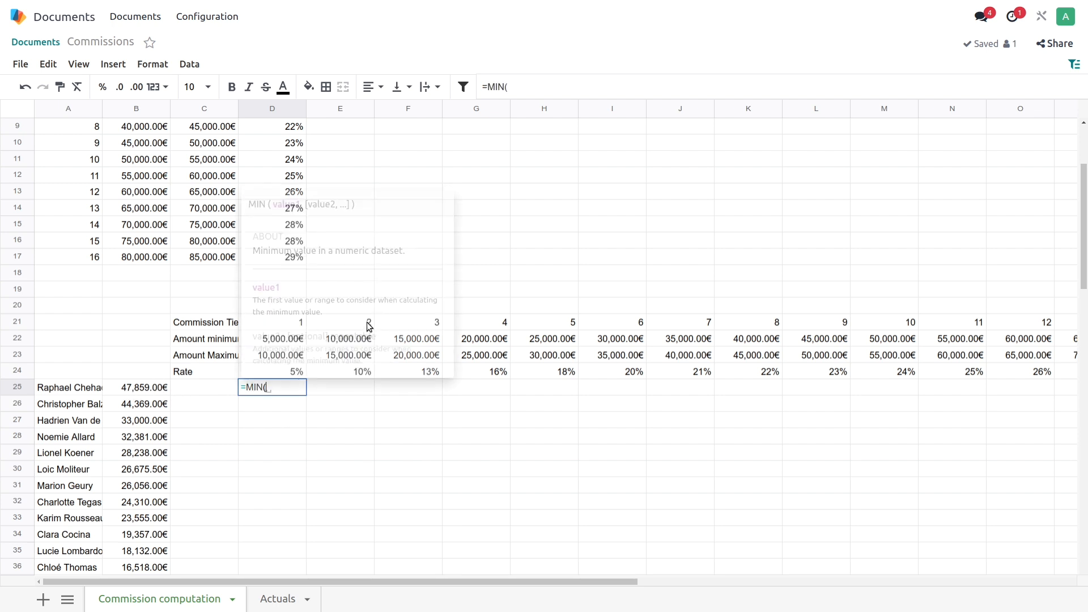
pyautogui.click(156, 388)
pyautogui.write('-')
pyautogui.click(281, 341)
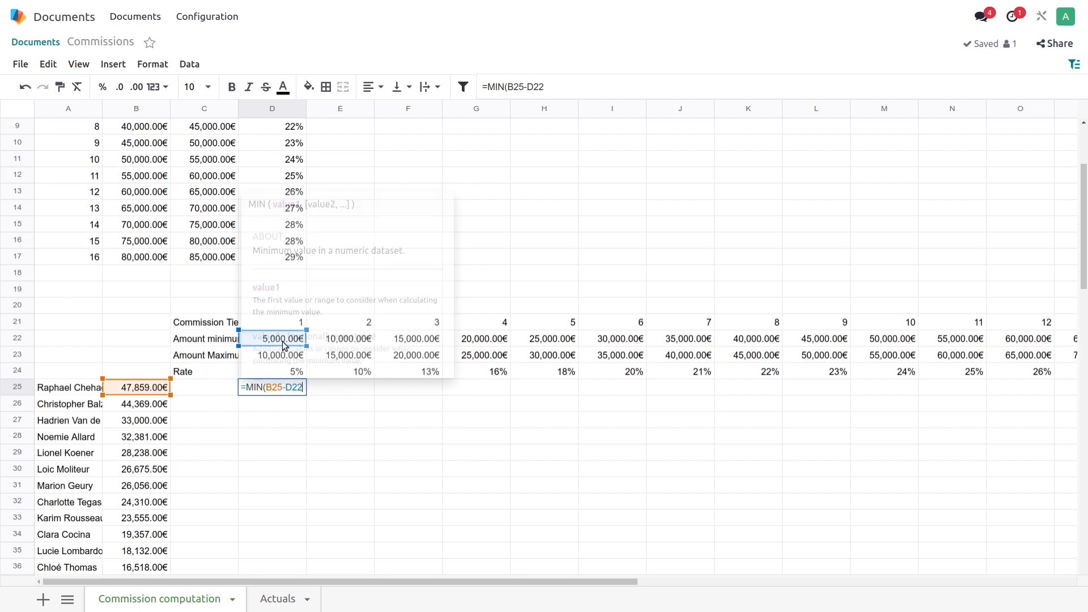
pyautogui.write(',')
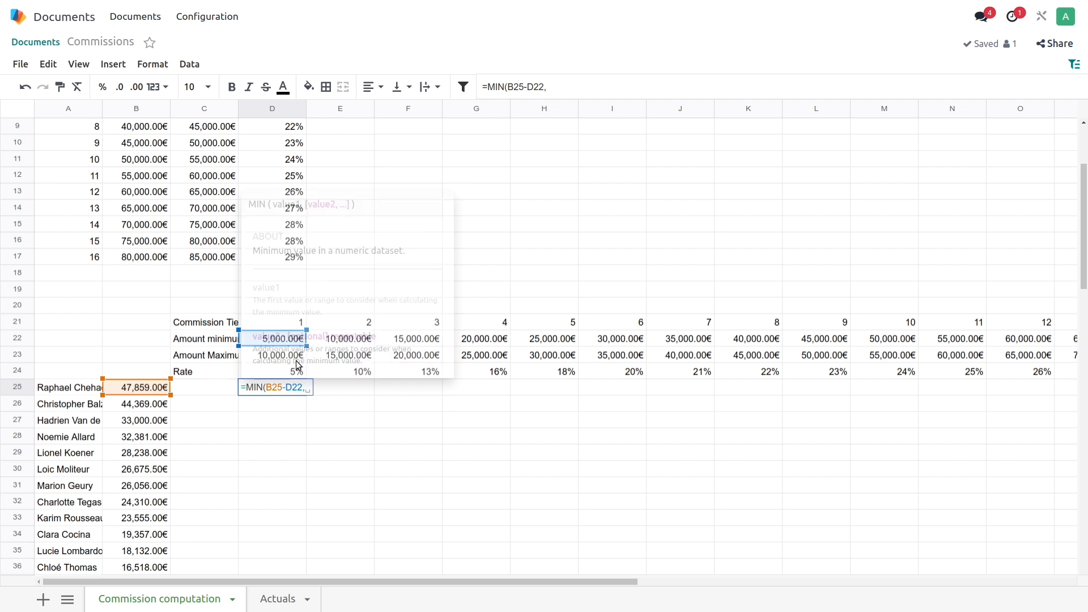
pyautogui.click(293, 360)
pyautogui.write('-')
pyautogui.click(270, 343)
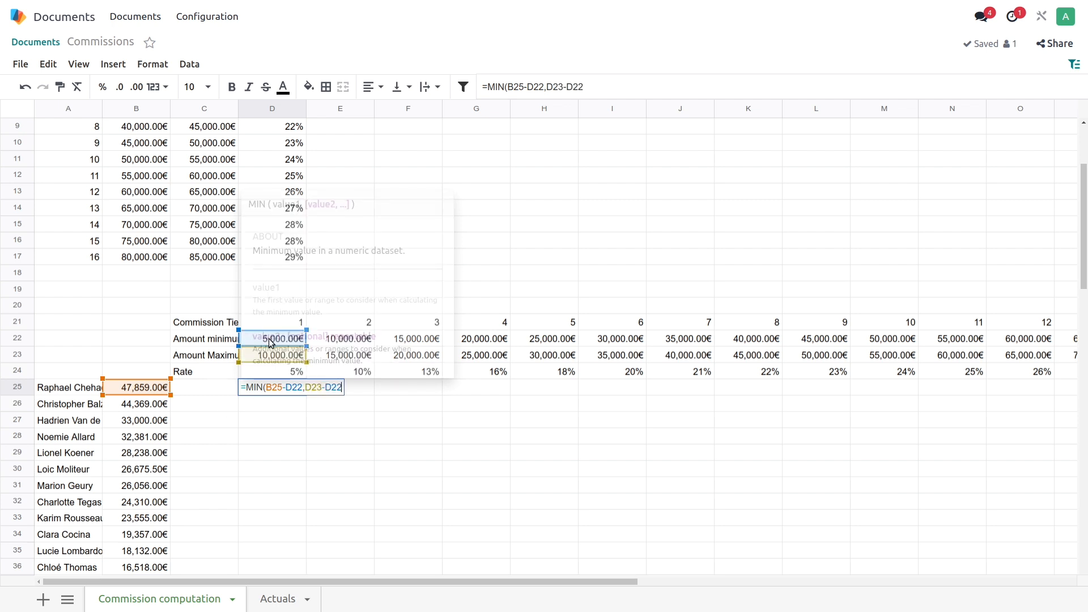
pyautogui.write(')')
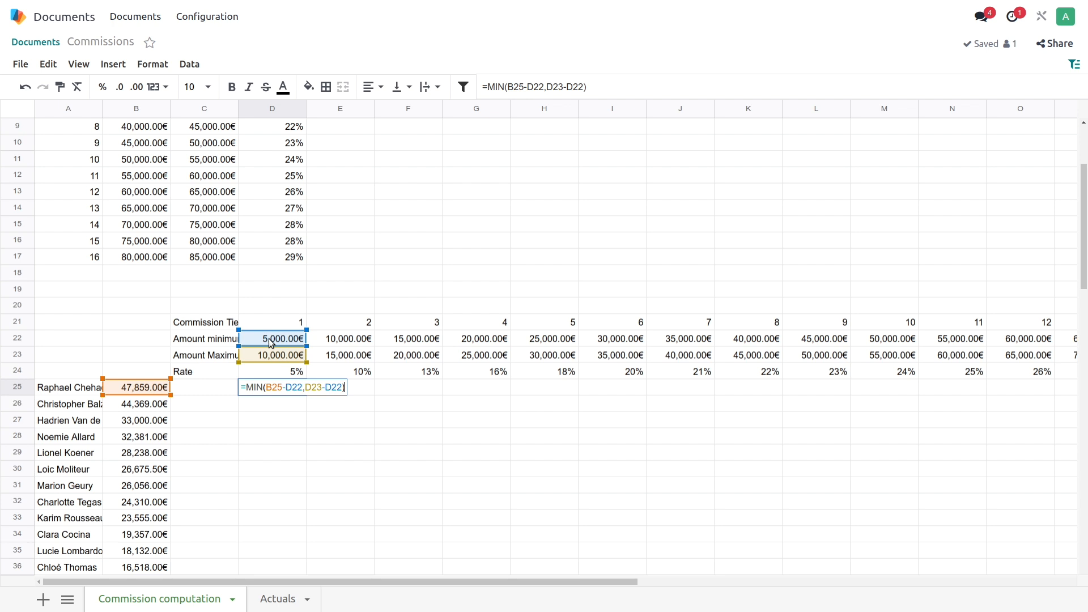
pyautogui.click(276, 389)
pyautogui.press('Return')
# - Lock the references in the first argument of D25's MIN formula so it reads $B25-D$22
pyautogui.click(299, 388)
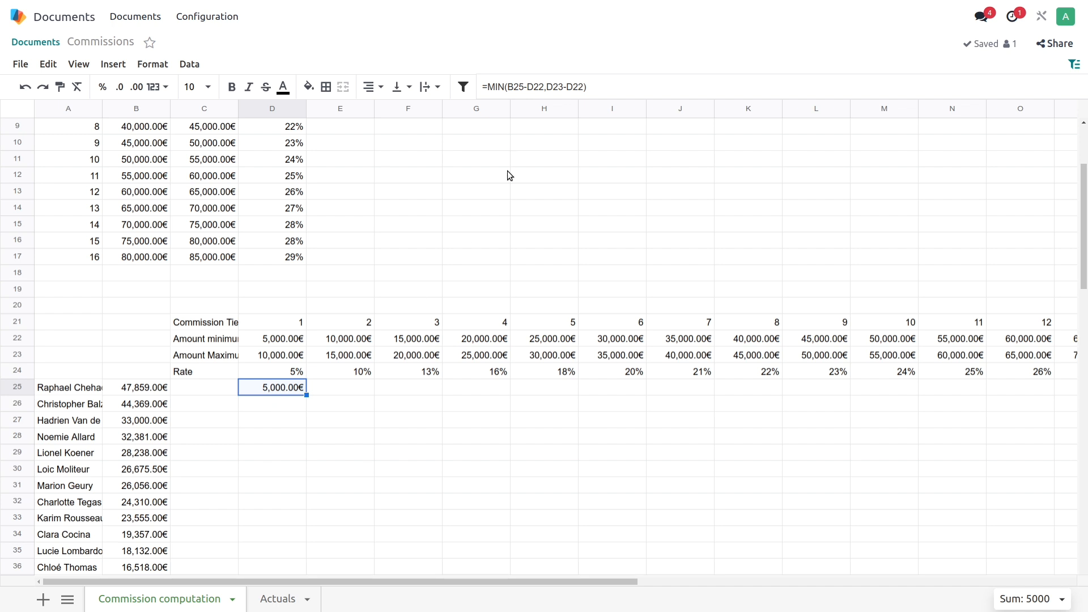
pyautogui.click(515, 88)
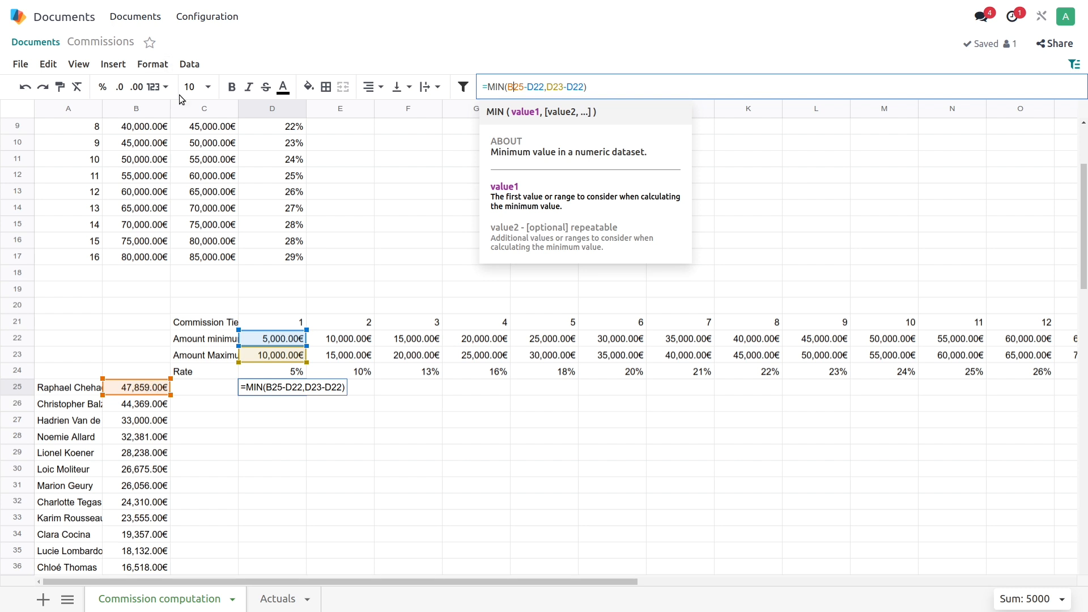
pyautogui.press('F4')
pyautogui.press('F4')
pyautogui.press('F4')
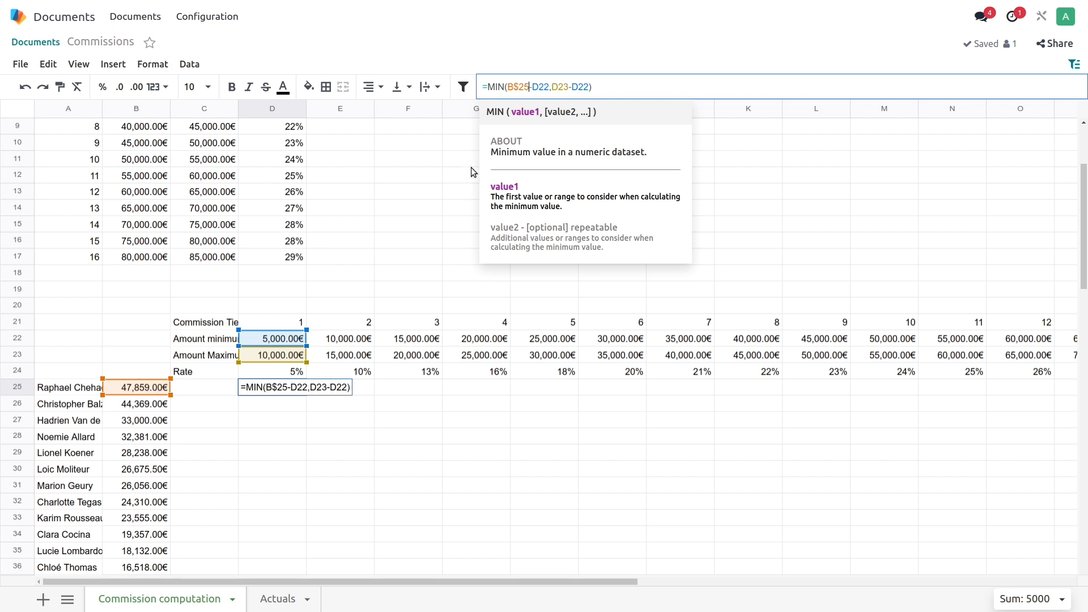
pyautogui.click(541, 89)
pyautogui.press('F4')
pyautogui.press('F4')
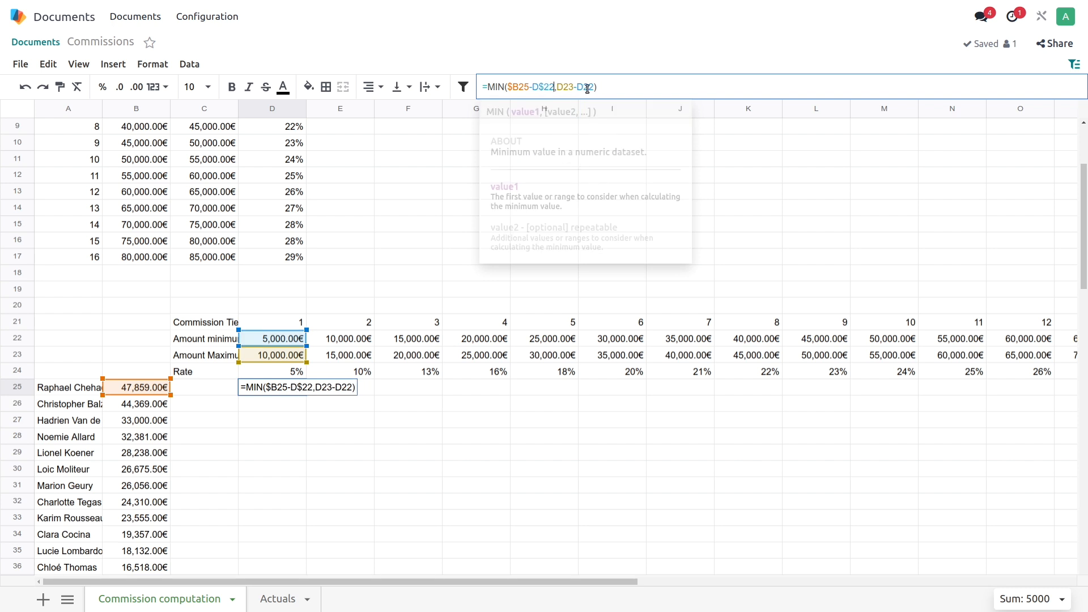
# - Lock the rows in the second argument of D25's formula as D$23-D$22, and enter the formula
pyautogui.click(558, 88)
pyautogui.press('F4')
pyautogui.press('F4')
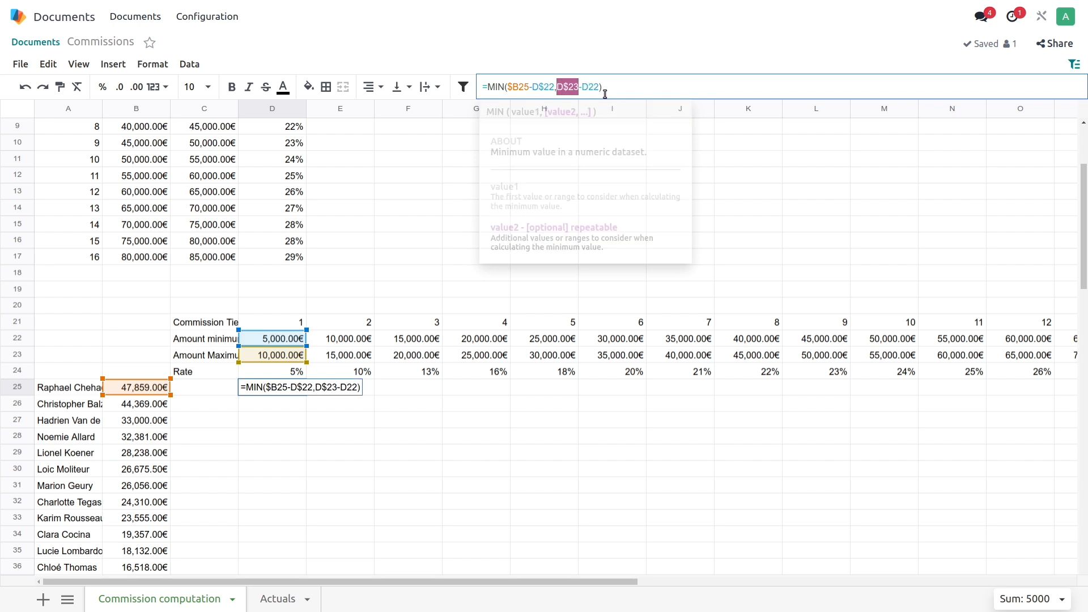
pyautogui.click(595, 89)
pyautogui.press('F4')
pyautogui.press('F4')
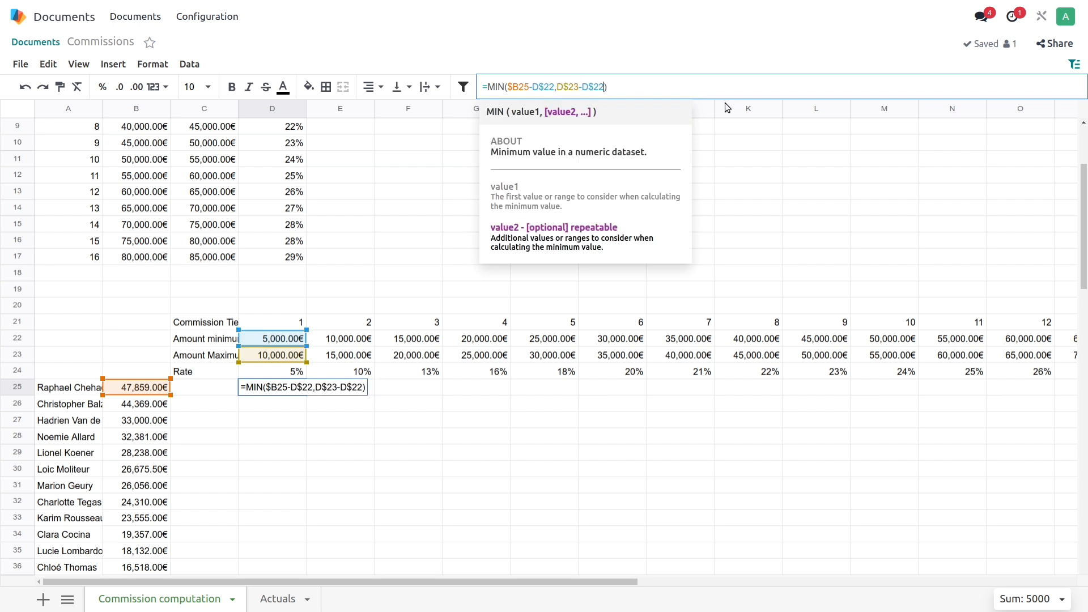
pyautogui.press('Return')
# - Fill the MIN formula from D25 across all 16 commission tiers and down to row 45
pyautogui.click(287, 389)
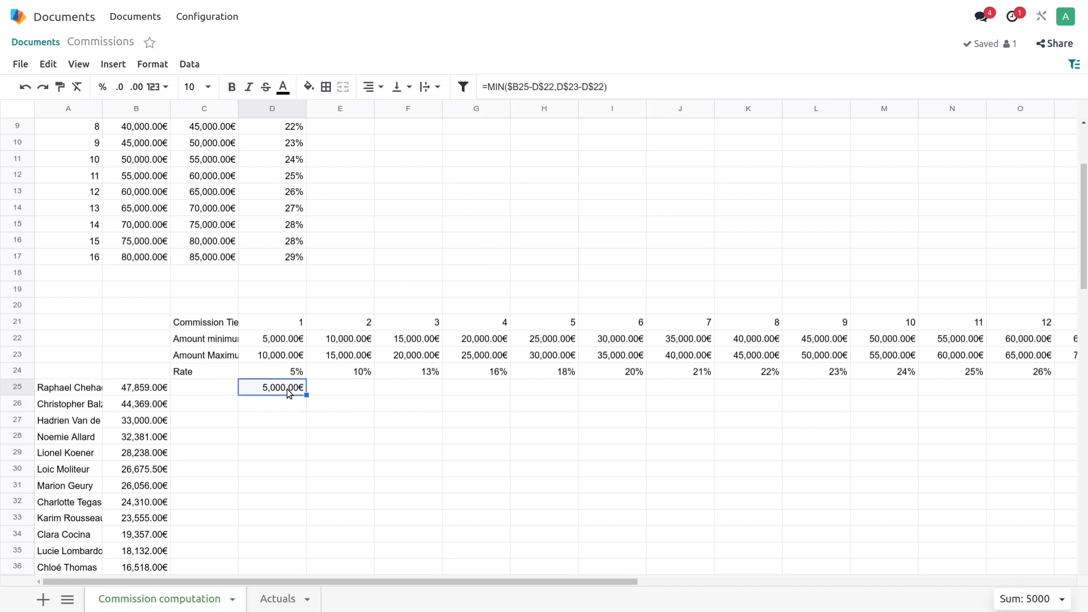
pyautogui.moveTo(308, 396); pyautogui.dragTo(1013, 422)
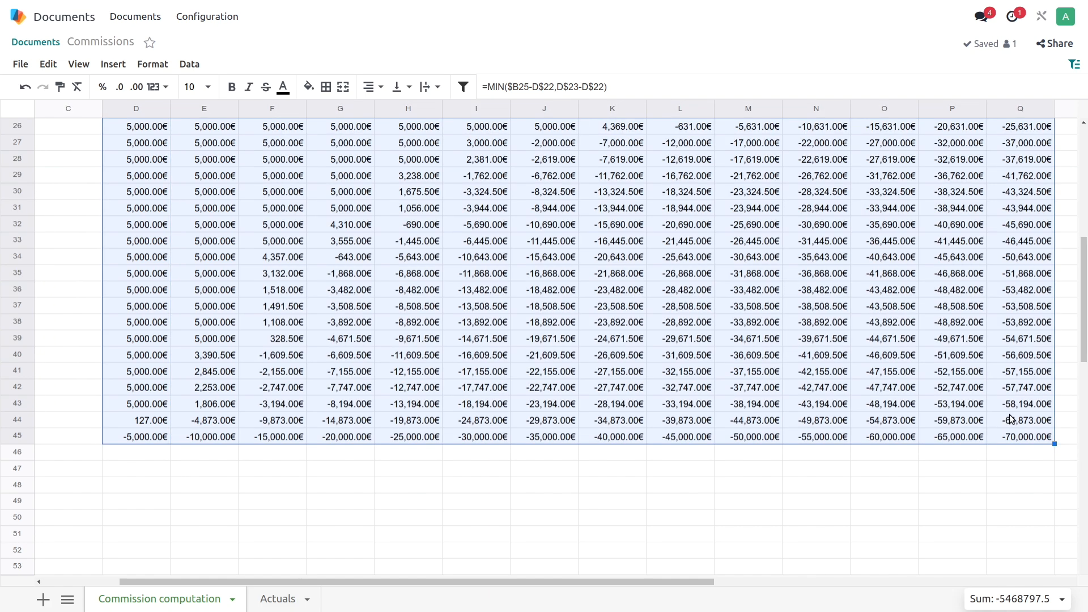
pyautogui.scroll(4, 1039, 447)
pyautogui.scroll(-1, 1039, 448)
pyautogui.moveTo(693, 582); pyautogui.dragTo(873, 581)
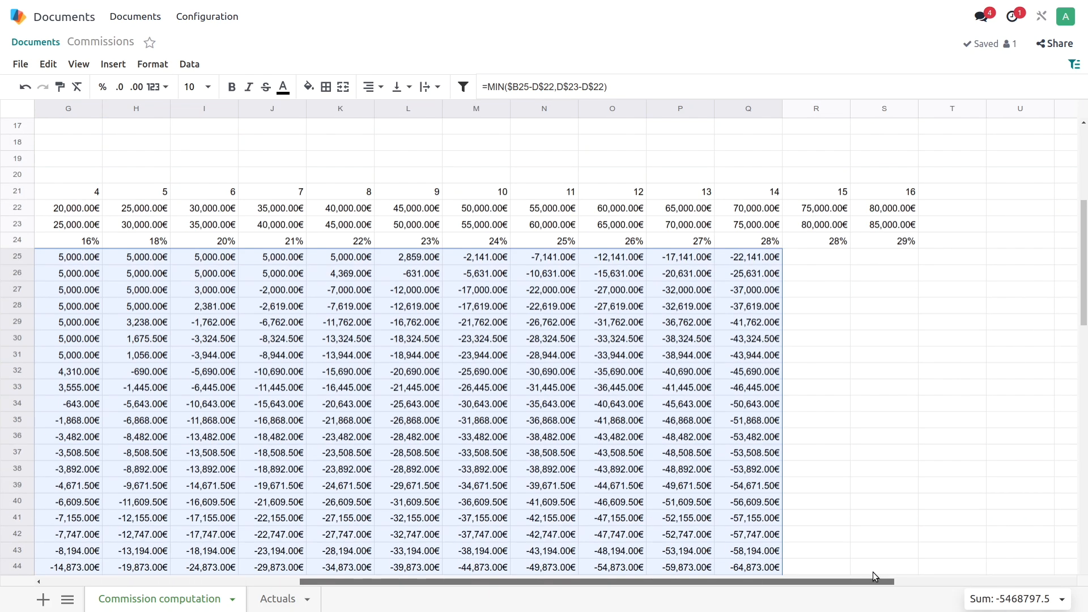
pyautogui.scroll(-4, 843, 501)
pyautogui.scroll(3, 817, 517)
pyautogui.moveTo(784, 510); pyautogui.dragTo(870, 505)
# - Wrap D25's formula in MAX with a floor of zero: =MAX(MIN($B25-D$22,D$23-D$22),0)
pyautogui.moveTo(804, 581); pyautogui.dragTo(612, 577)
pyautogui.scroll(3, 650, 440)
pyautogui.click(645, 390)
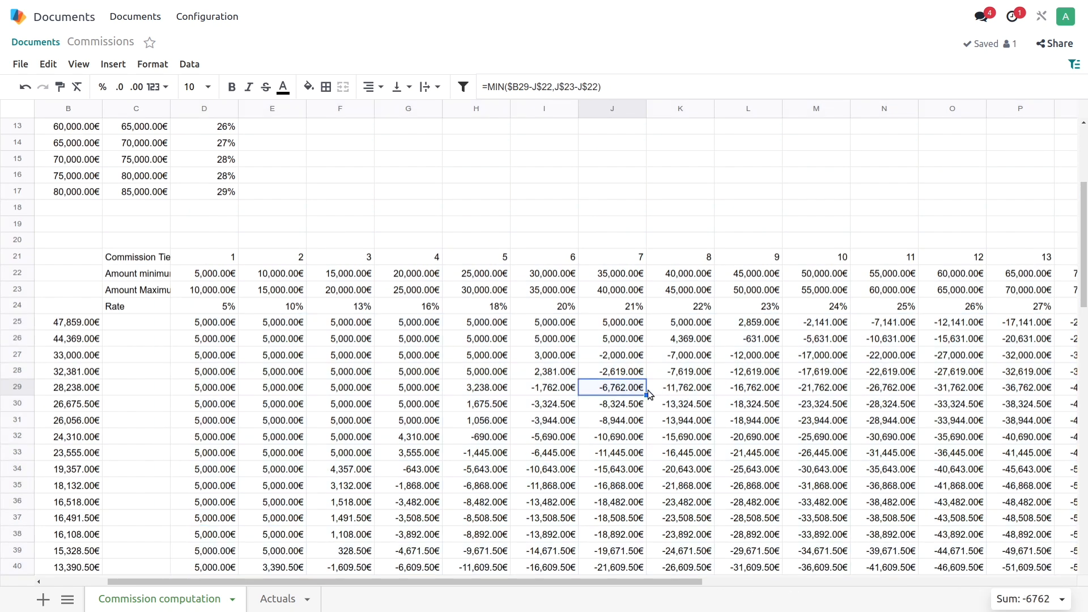
pyautogui.scroll(-2, 647, 395)
pyautogui.scroll(3, 544, 409)
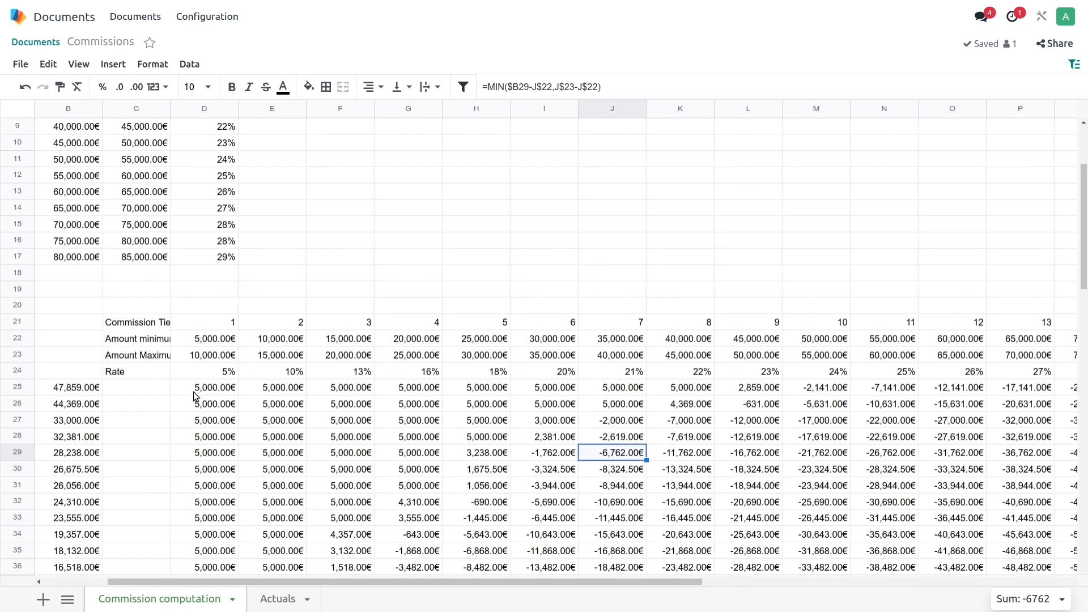
pyautogui.click(194, 391)
pyautogui.click(491, 86)
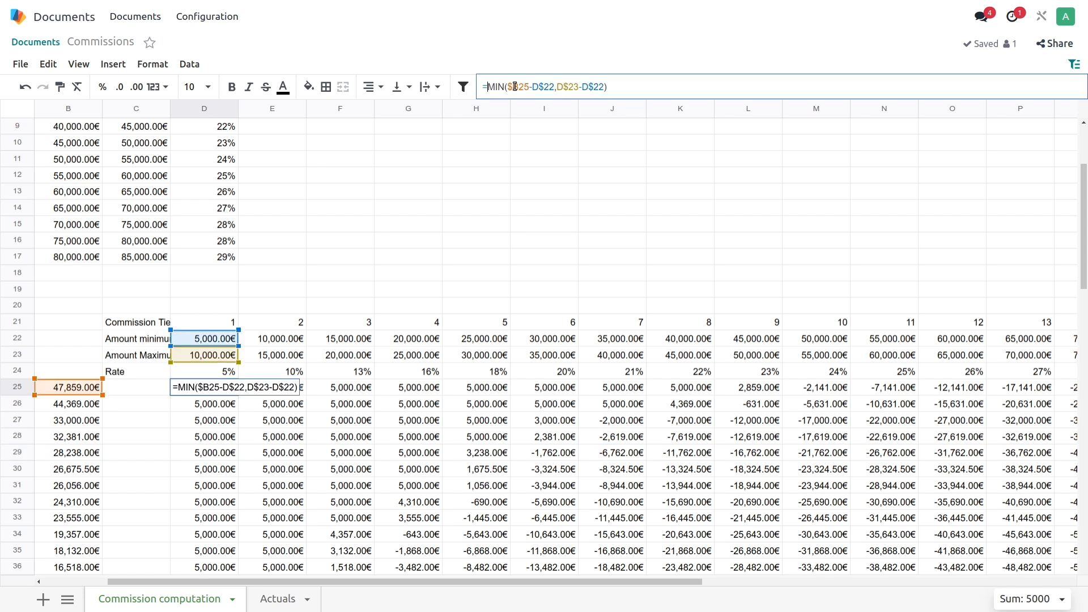
pyautogui.write('MAX')
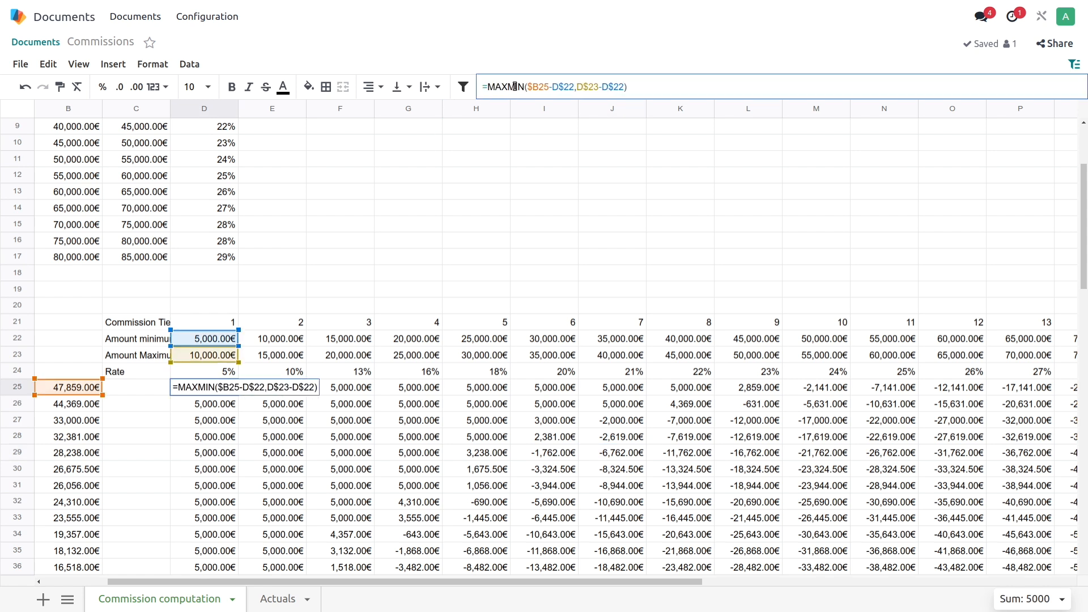
pyautogui.write('(')
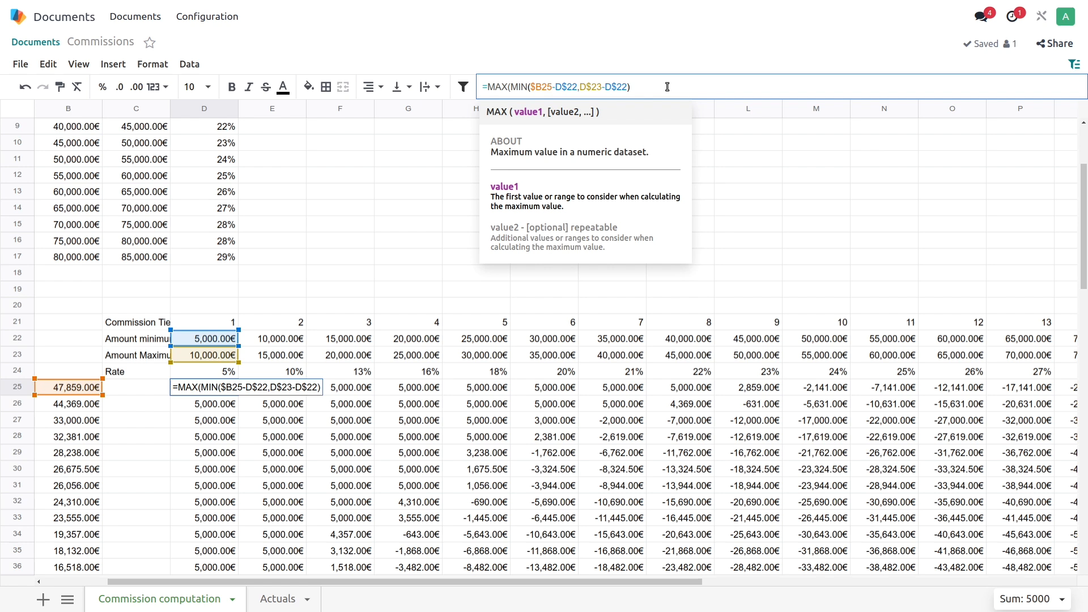
pyautogui.write(',0)')
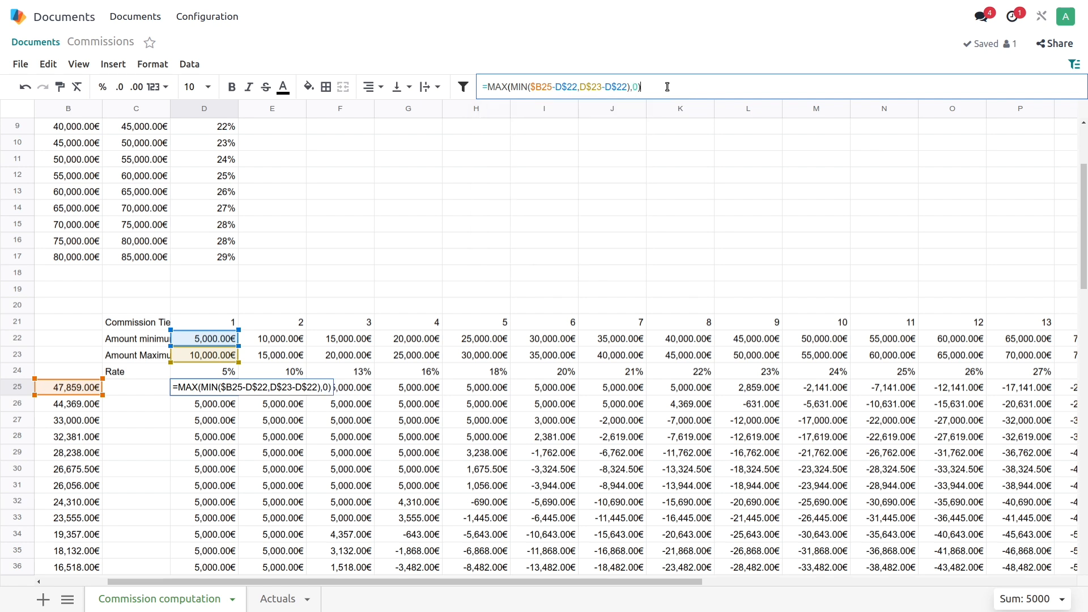
pyautogui.press('Return')
# - Fill the MAX formula from D25 through S45, covering all tiers and salespeople
pyautogui.click(221, 388)
pyautogui.moveTo(239, 396); pyautogui.dragTo(800, 506)
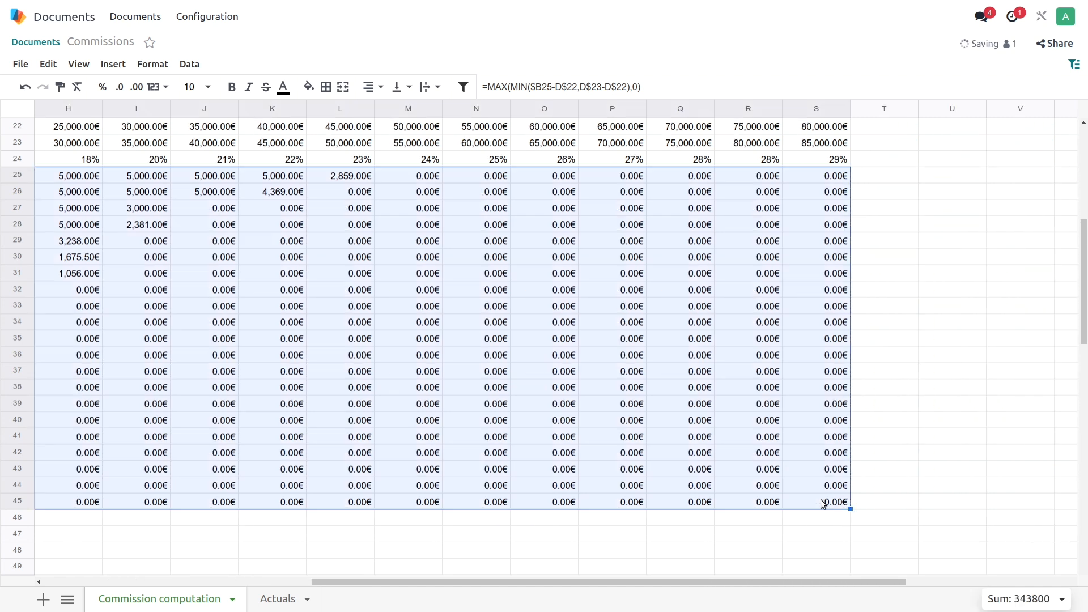
pyautogui.click(792, 438)
# - Multiply D25's result by the tier 1 rate by appending *D24 to the formula
pyautogui.moveTo(547, 584); pyautogui.dragTo(351, 584)
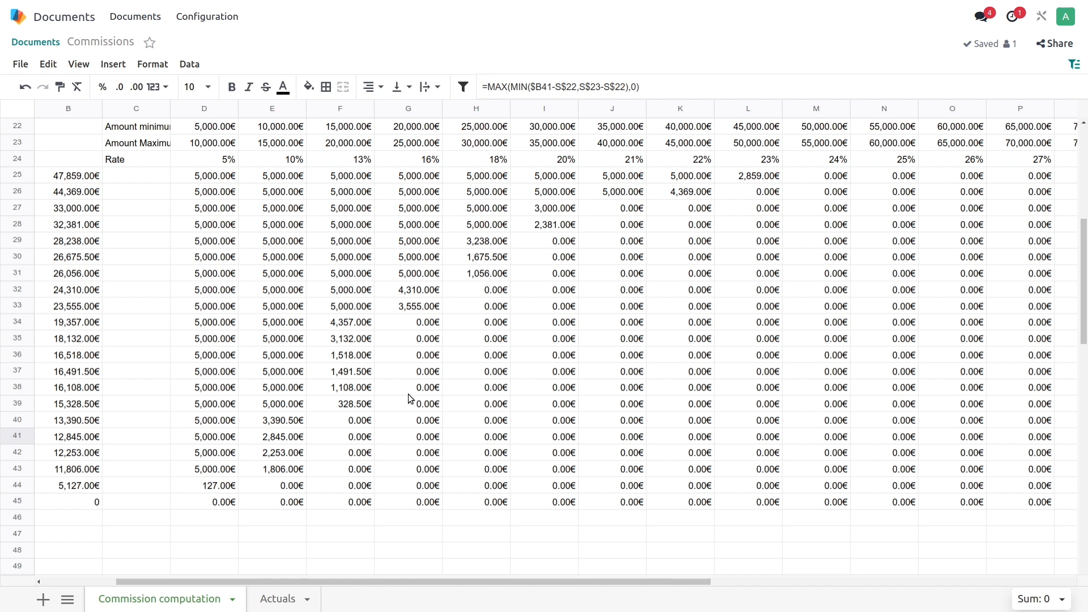
pyautogui.scroll(3, 623, 400)
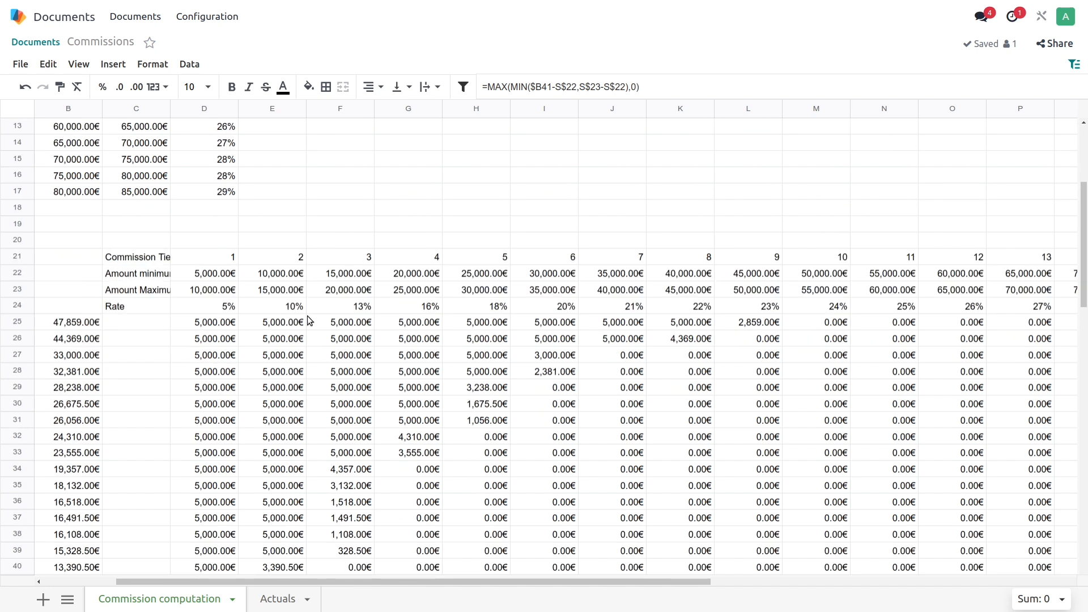
pyautogui.click(230, 309)
pyautogui.click(222, 325)
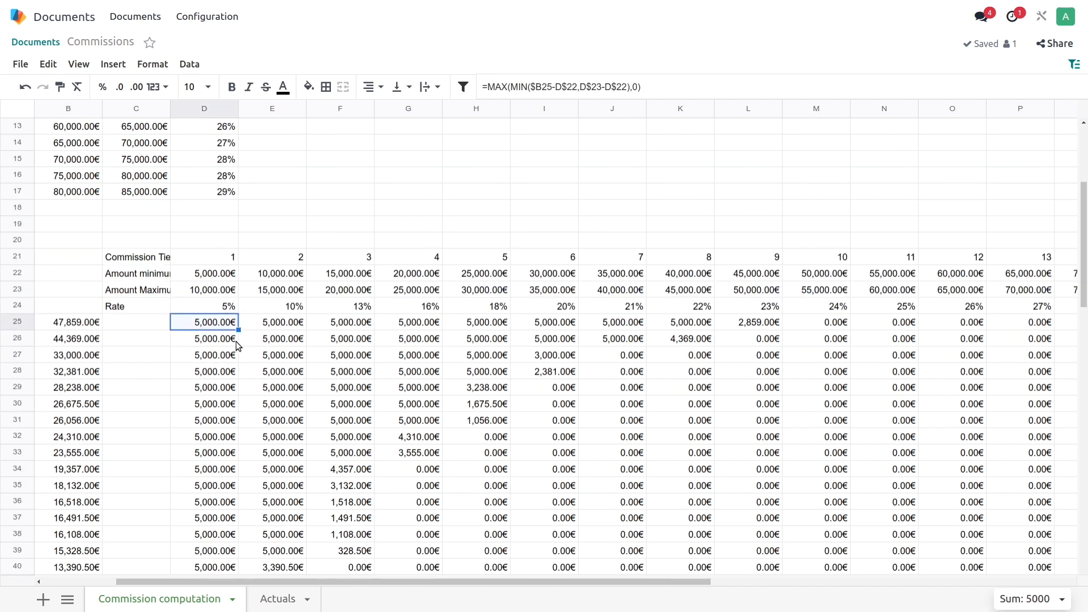
pyautogui.click(661, 96)
pyautogui.write('*')
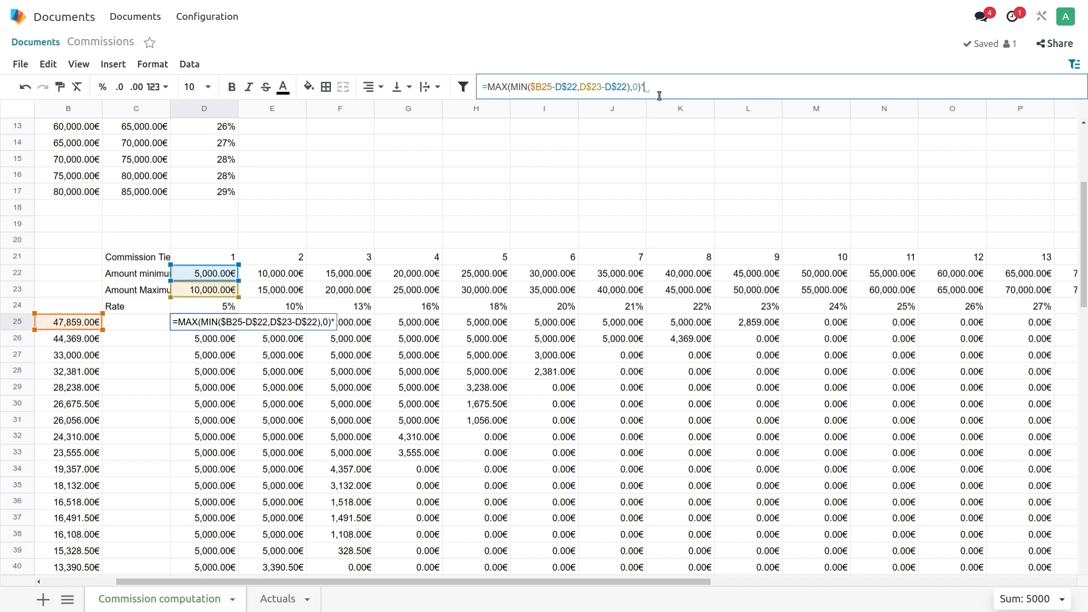
pyautogui.click(225, 307)
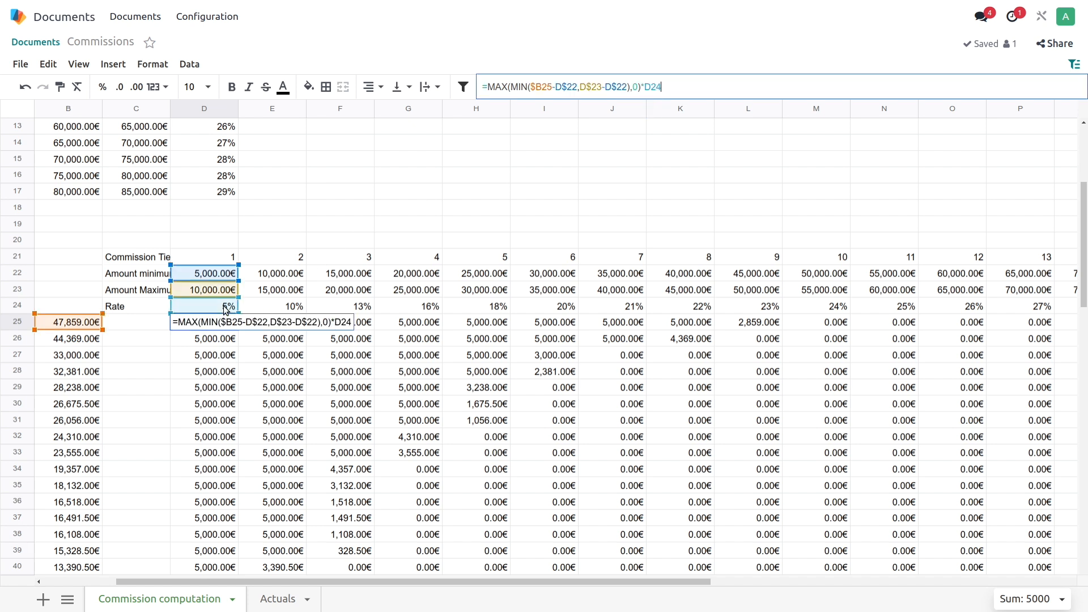
pyautogui.press('Return')
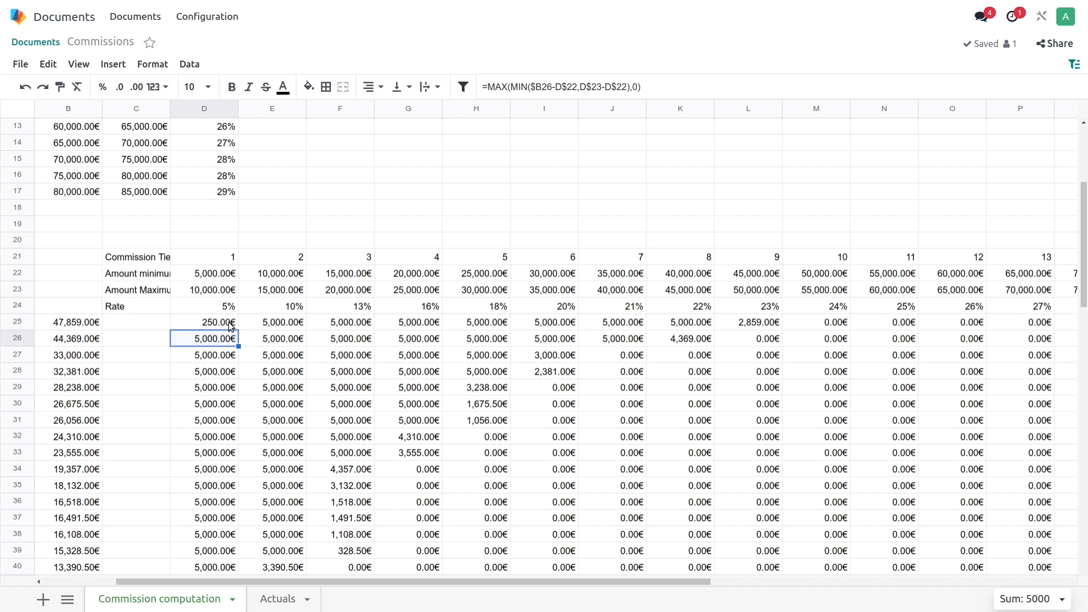
# - Lock the row of the rate reference in D25's formula as D$24
pyautogui.click(234, 328)
pyautogui.click(653, 87)
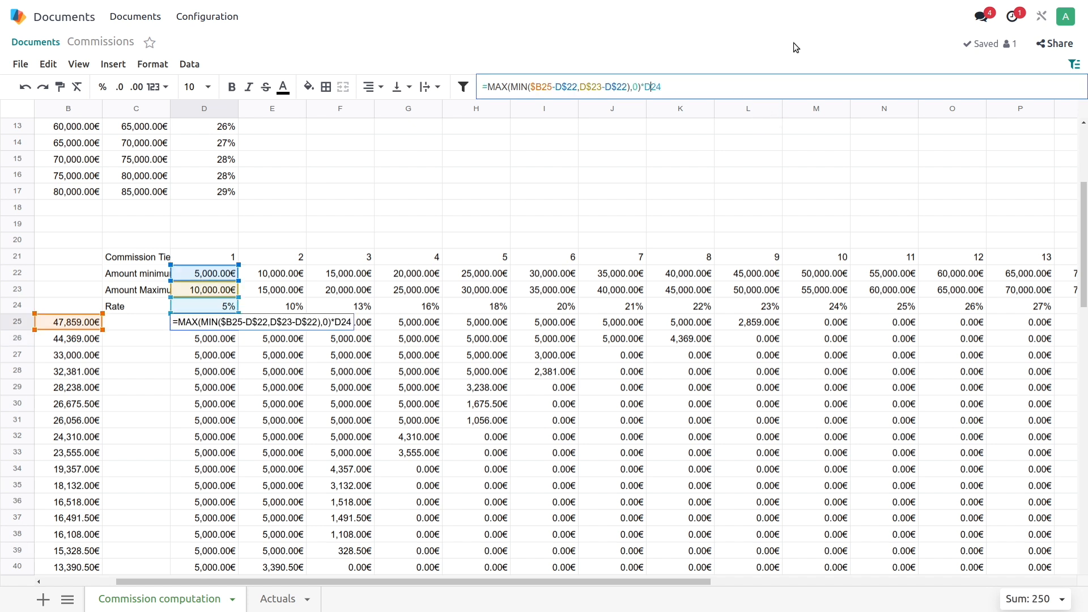
pyautogui.press('F4')
pyautogui.press('F4')
pyautogui.press('Return')
# - Fill D25's rate-multiplied commission formula across all tier columns through S and down to row 45
pyautogui.click(228, 322)
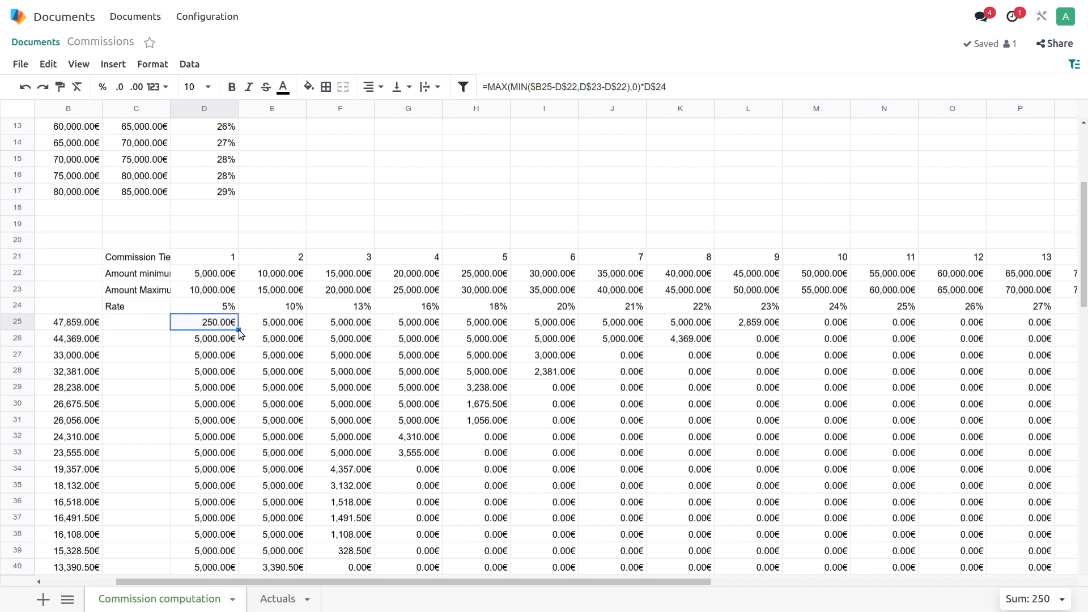
pyautogui.moveTo(239, 330); pyautogui.dragTo(826, 438)
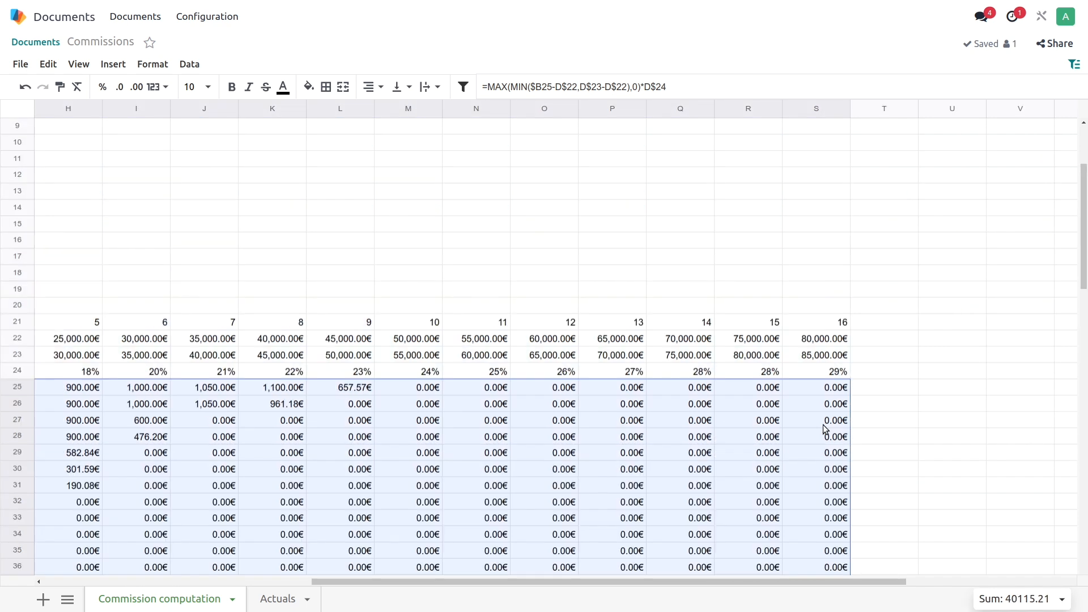
# - Total the first salesperson's commissions across all tiers with =SUM(D25:S25) in cell T25
pyautogui.moveTo(664, 582); pyautogui.dragTo(726, 581)
pyautogui.click(837, 352)
pyautogui.click(846, 390)
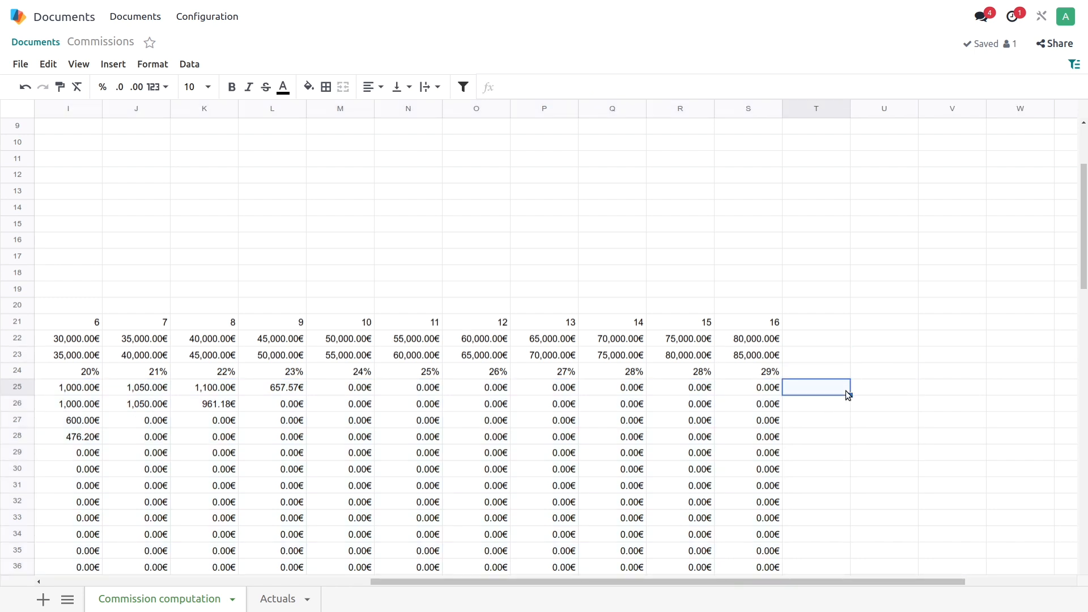
pyautogui.write('=SUM')
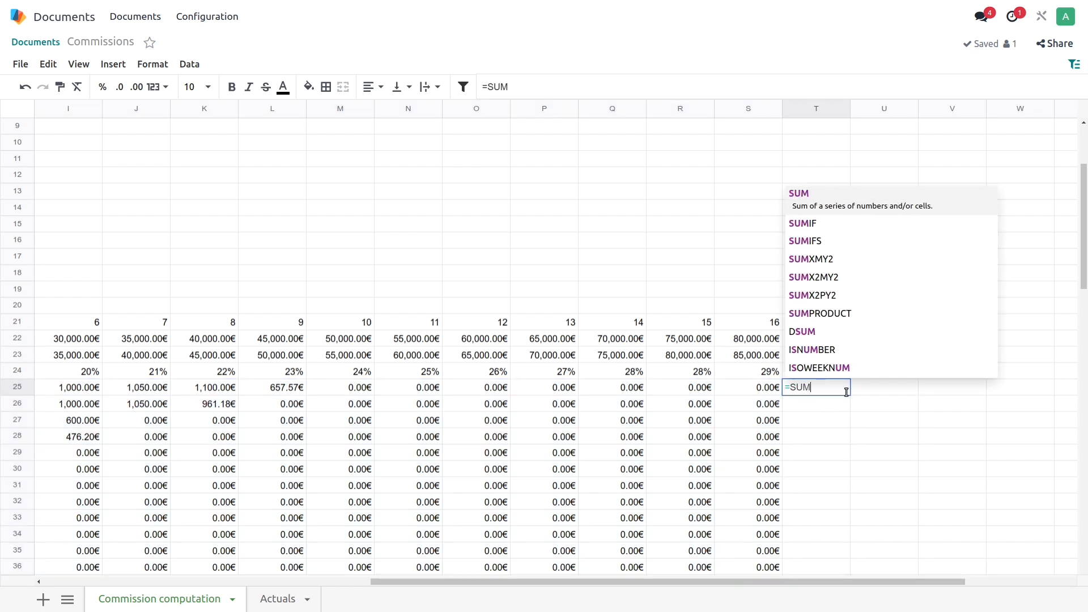
pyautogui.write('(')
pyautogui.moveTo(763, 390); pyautogui.dragTo(251, 395)
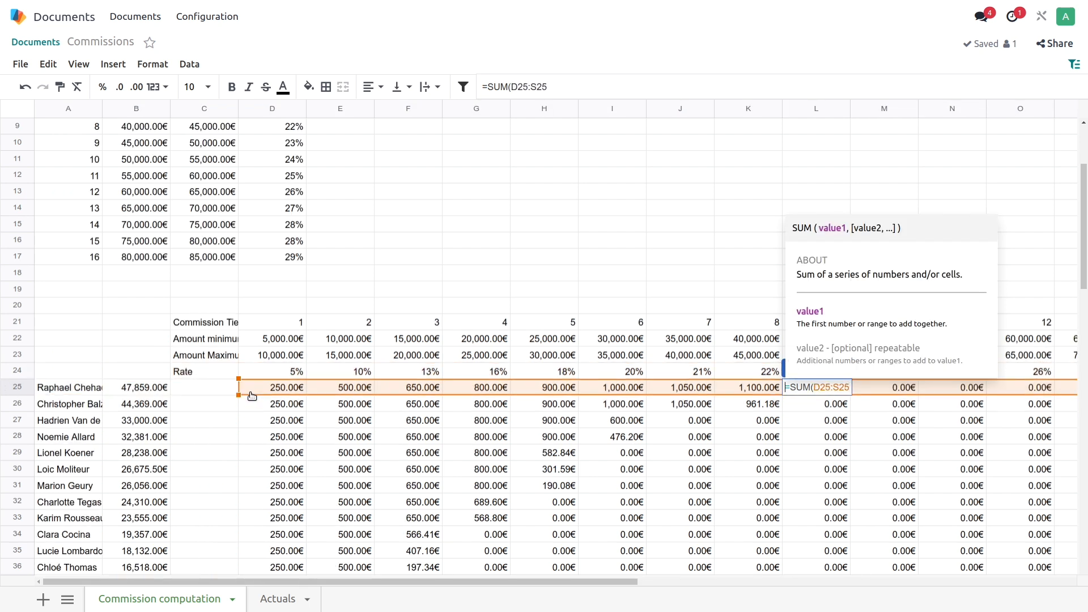
pyautogui.press('Return')
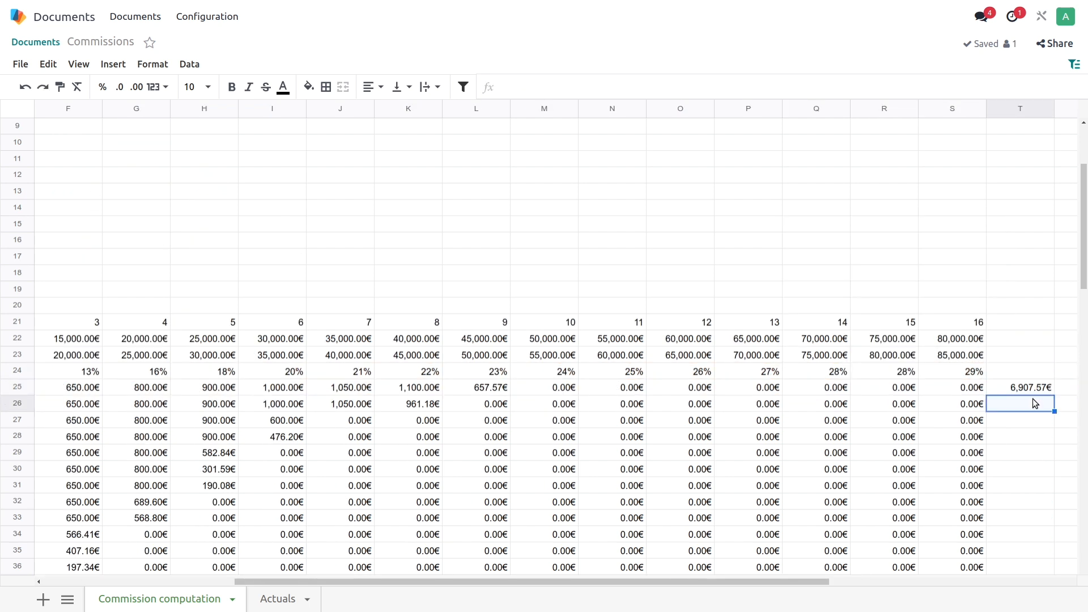
# - Extend the commission total formula from T25 down to row 45
pyautogui.press('Up')
pyautogui.doubleClick(1055, 395)
pyautogui.scroll(-4, 1054, 396)
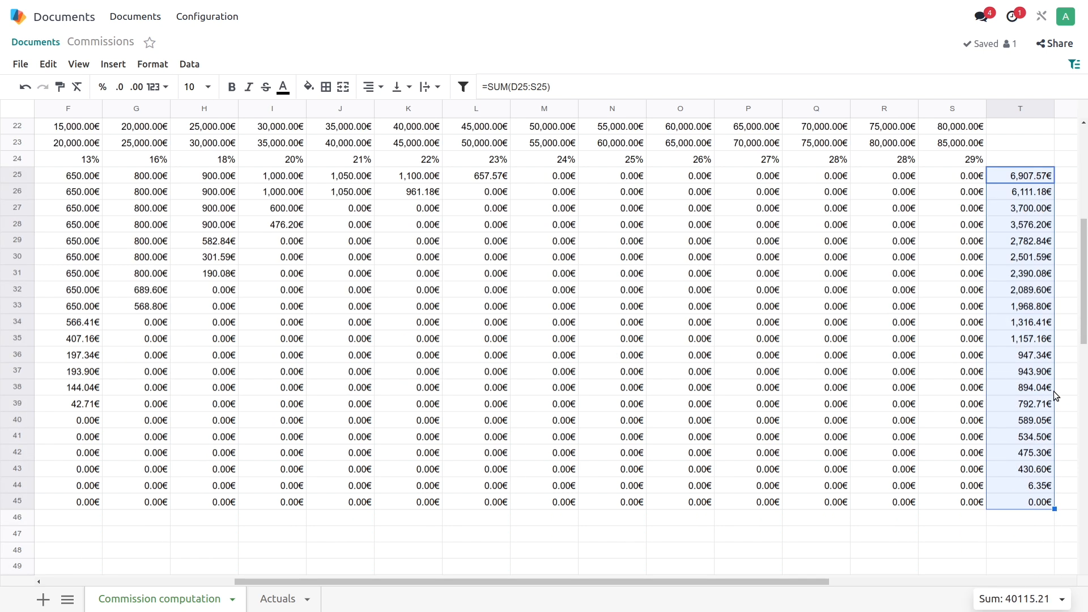
# - Examine the commission amounts per tier, the totals in column T and the rates table above
pyautogui.click(893, 419)
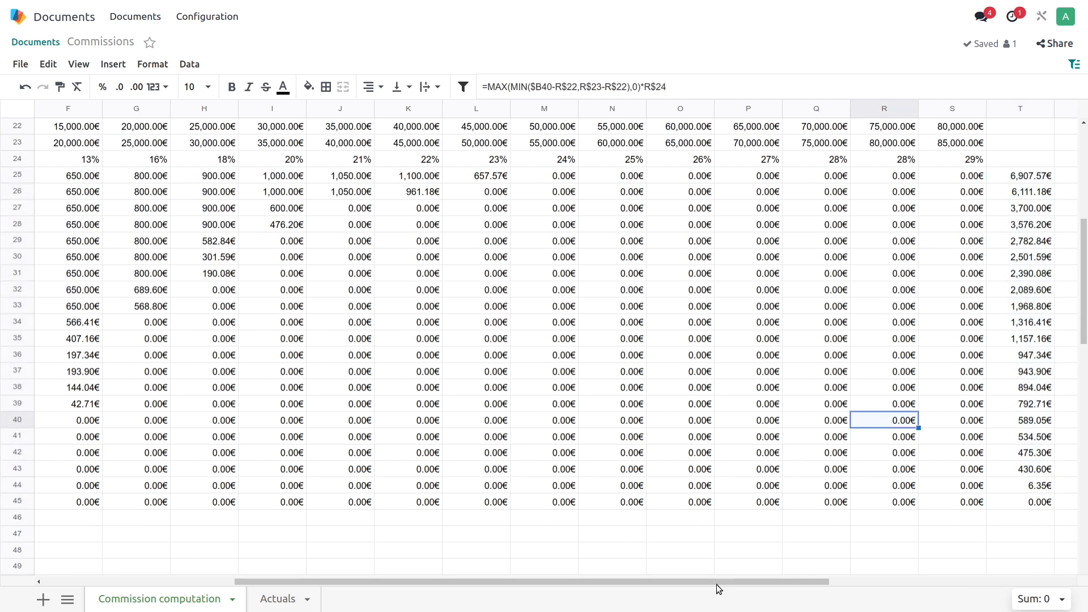
pyautogui.moveTo(720, 584); pyautogui.dragTo(816, 592)
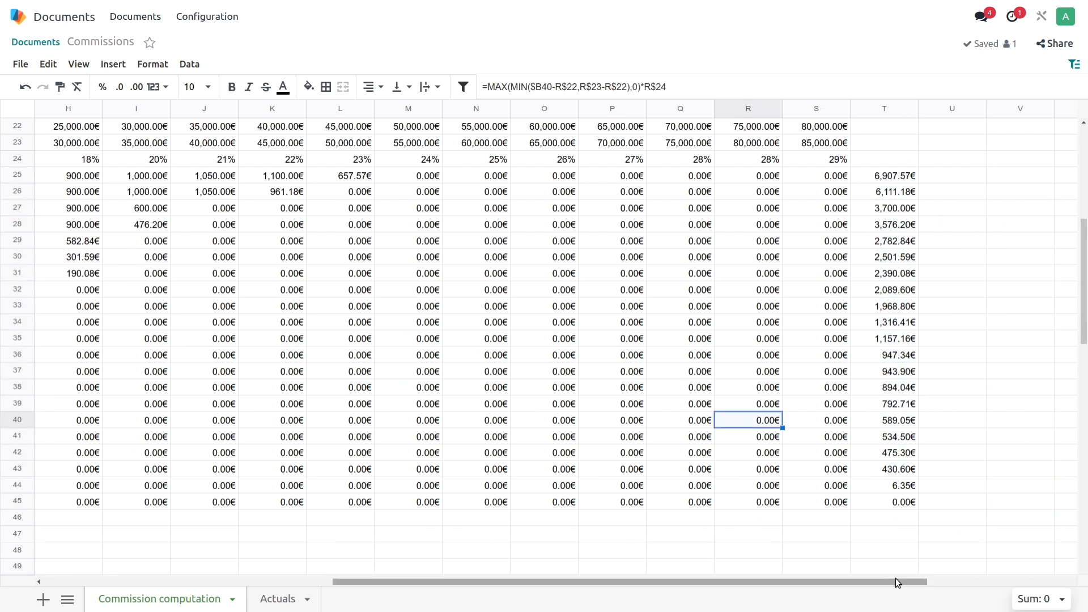
pyautogui.moveTo(881, 585); pyautogui.dragTo(496, 586)
pyautogui.scroll(3, 694, 438)
pyautogui.scroll(2, 694, 438)
pyautogui.scroll(2, 544, 369)
pyautogui.scroll(-2, 538, 411)
pyautogui.click(504, 440)
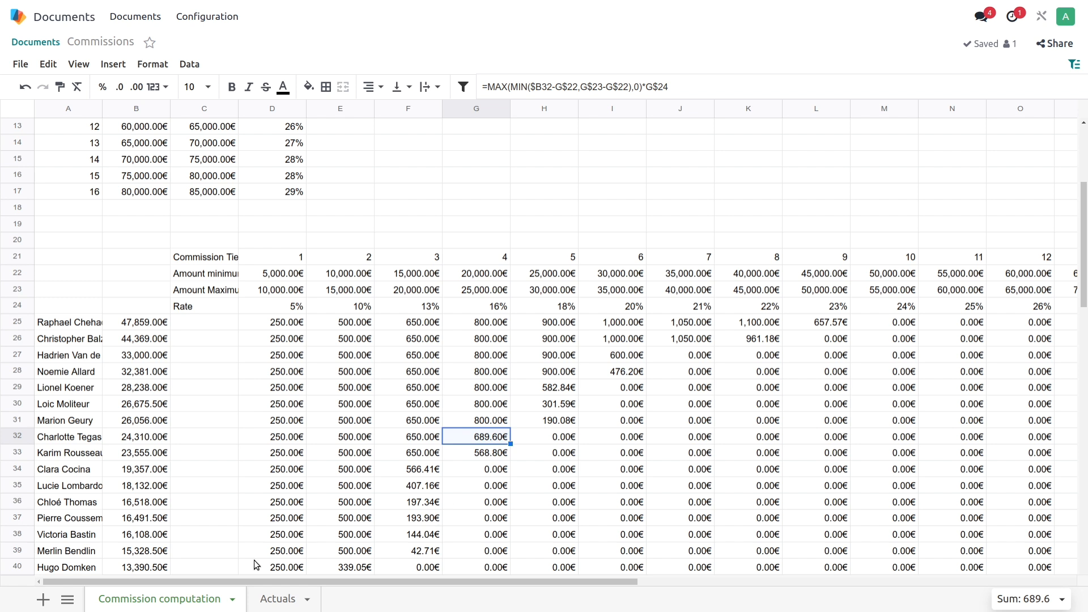
# - Add a new sheet named Commission and move it ahead of the Commission computation sheet
pyautogui.click(43, 599)
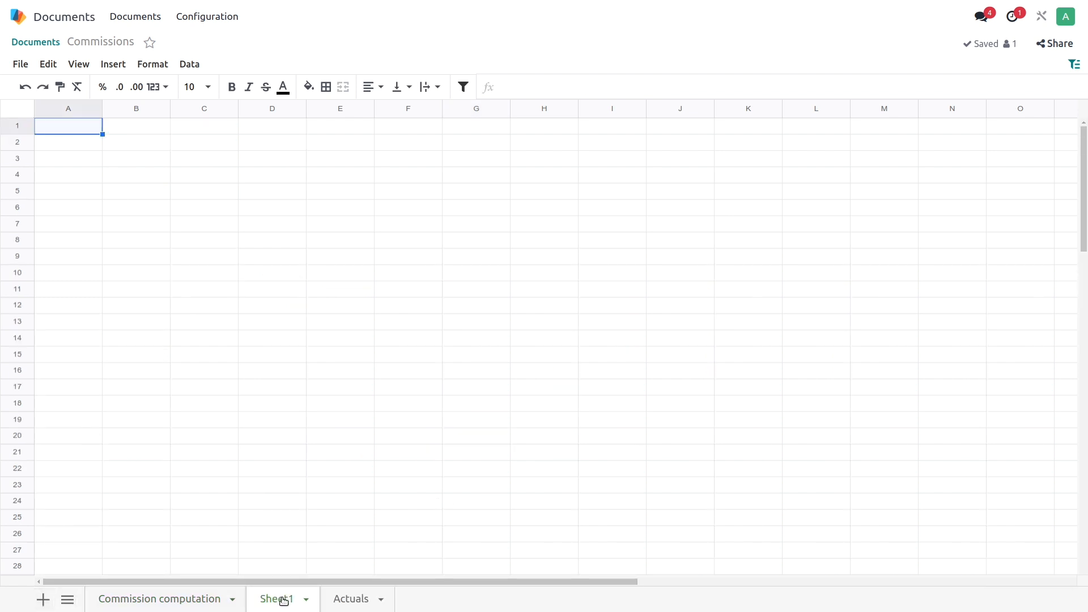
pyautogui.doubleClick(281, 600)
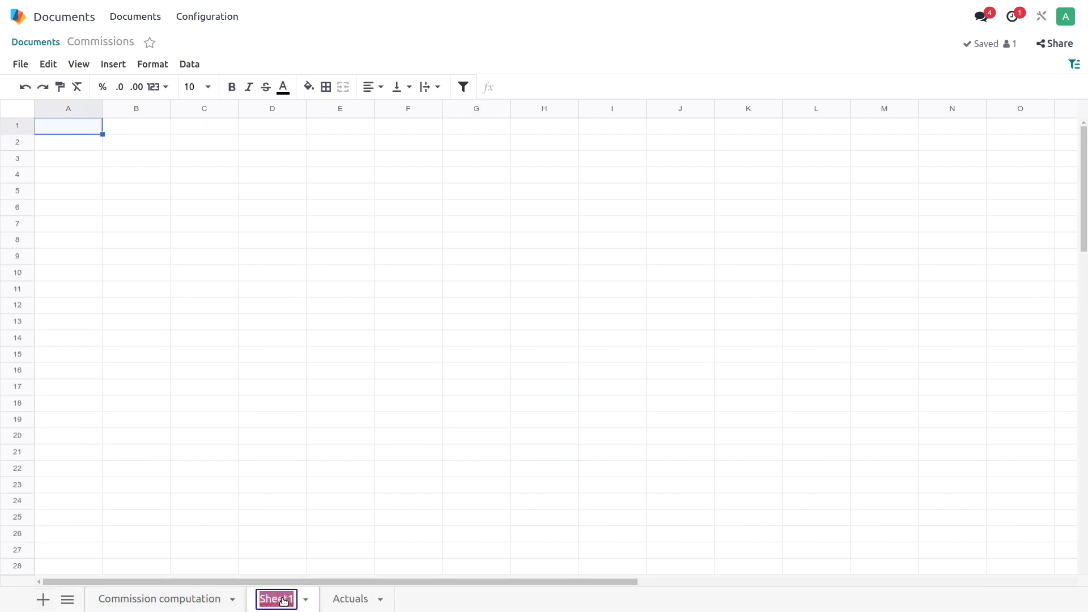
pyautogui.write('Commission')
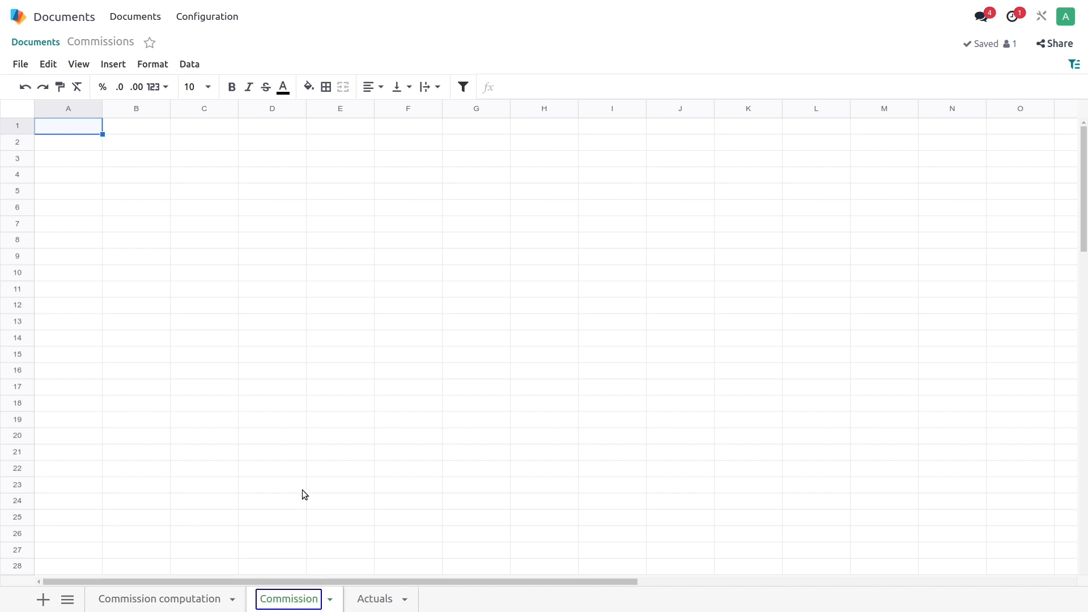
pyautogui.click(329, 452)
pyautogui.moveTo(287, 598); pyautogui.dragTo(128, 596)
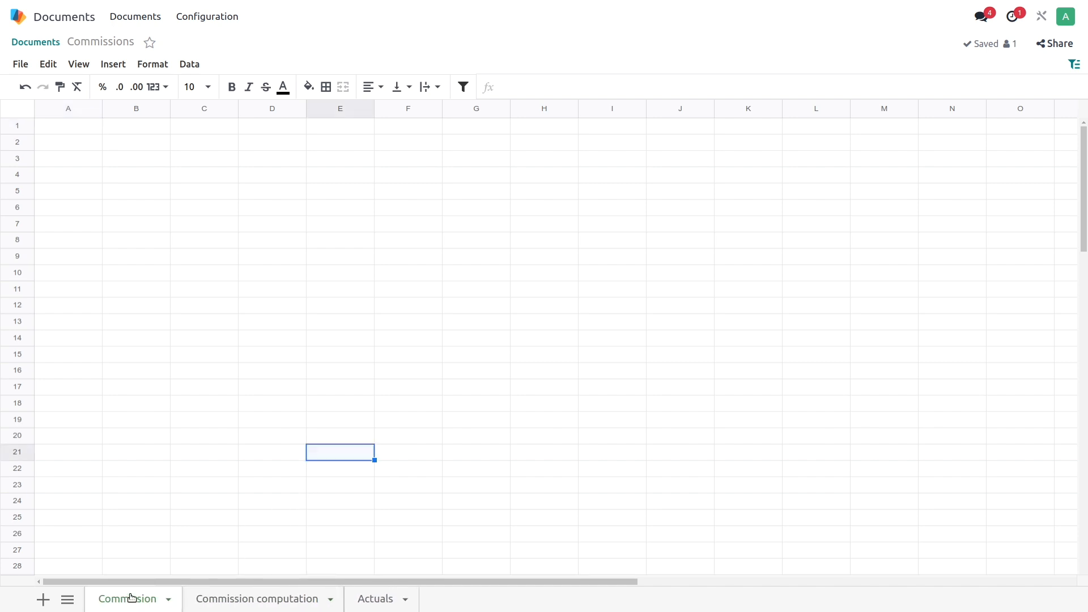
# - Enter the header Salesperson in A1 of the Commission sheet and link A2 to the first salesperson with =Actuals!A1
pyautogui.click(137, 419)
pyautogui.hotkey('ctrl', 'Home')
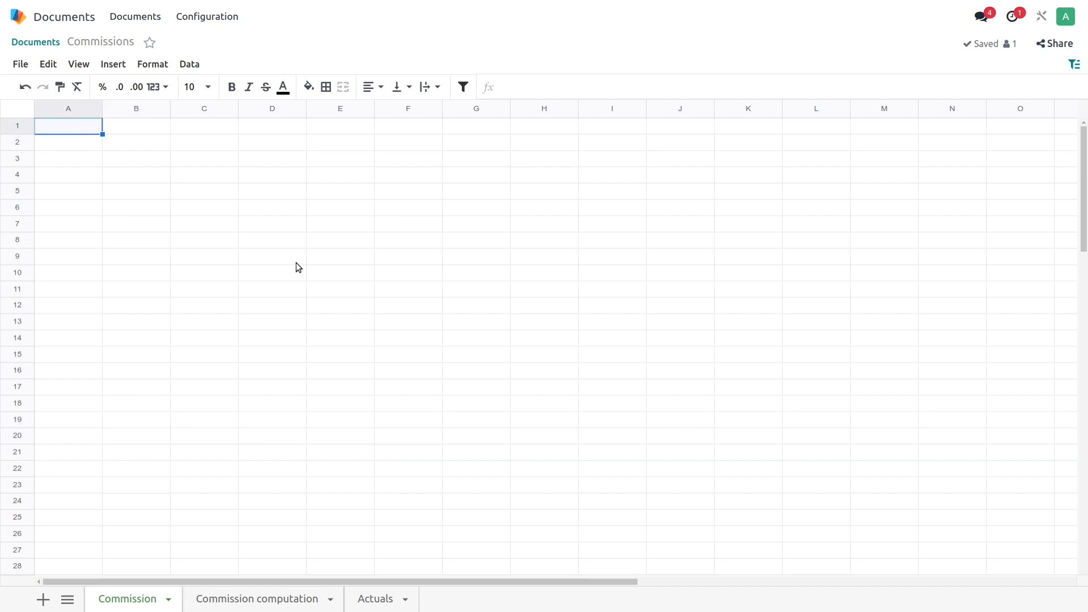
pyautogui.write('Salesperson')
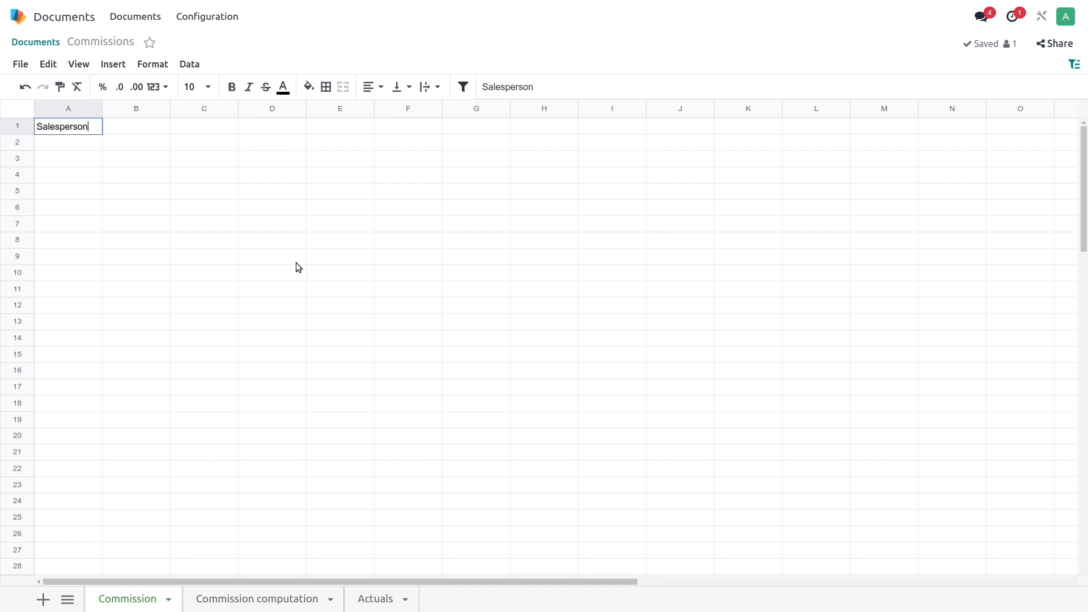
pyautogui.press('Return')
pyautogui.write('=')
pyautogui.click(380, 600)
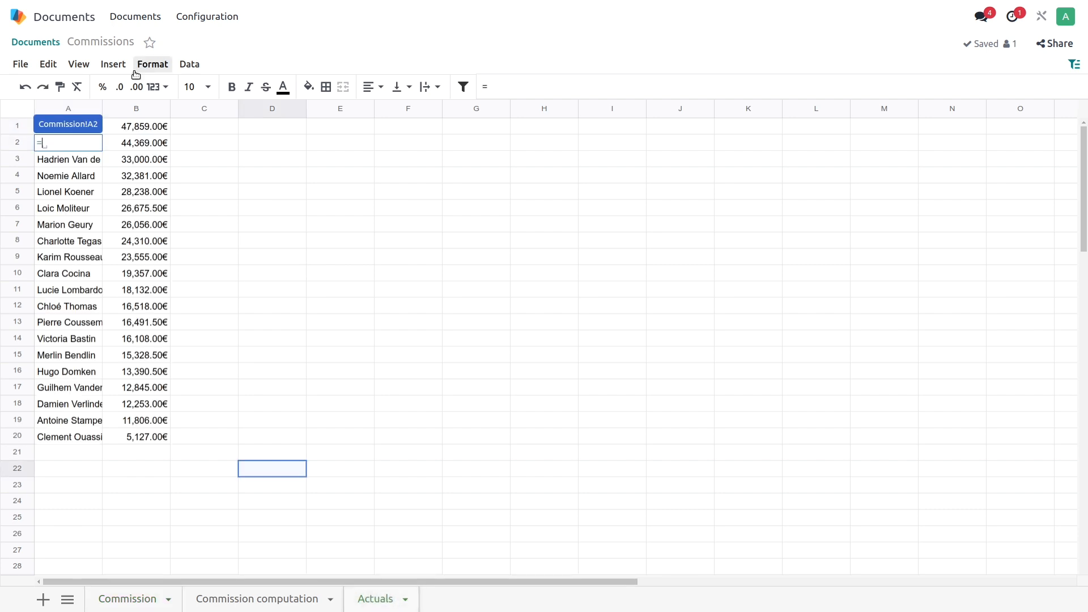
pyautogui.click(94, 161)
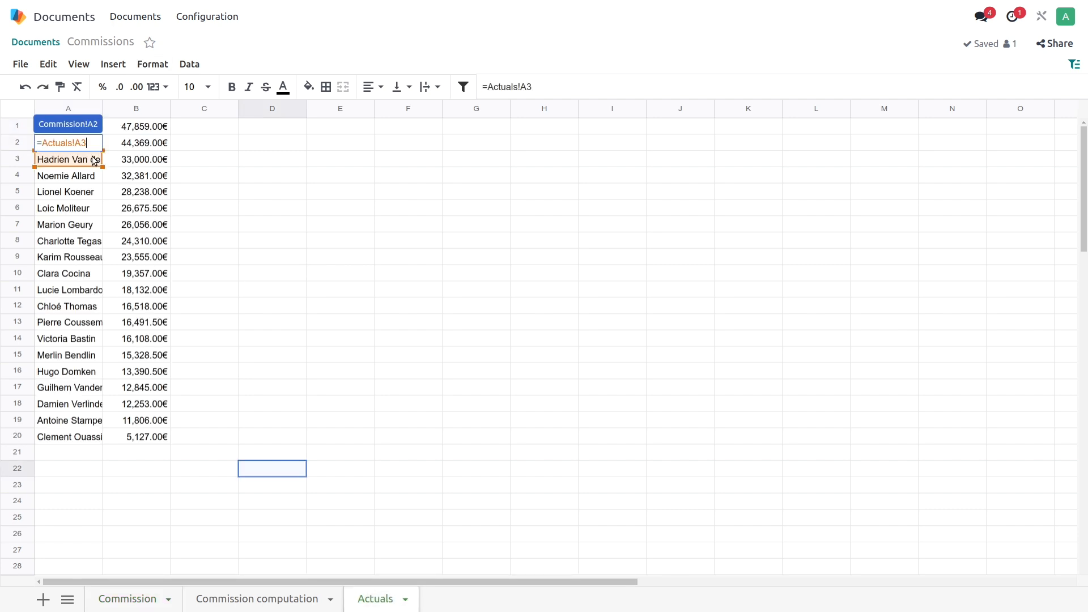
pyautogui.press('Up')
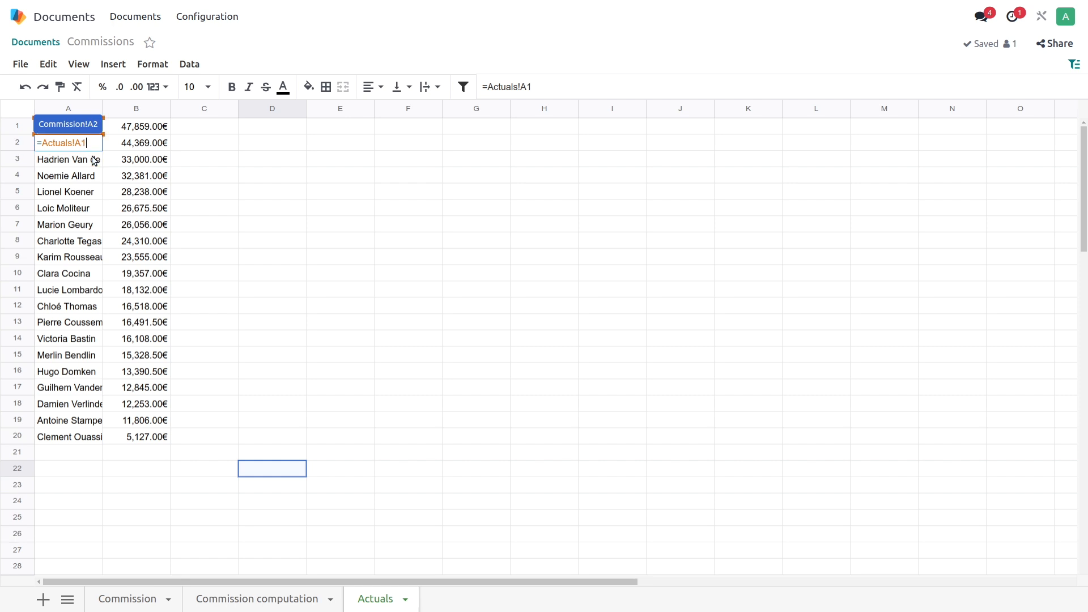
pyautogui.press('Return')
# - Extend the salesperson reference from A2 down to row 22
pyautogui.click(81, 145)
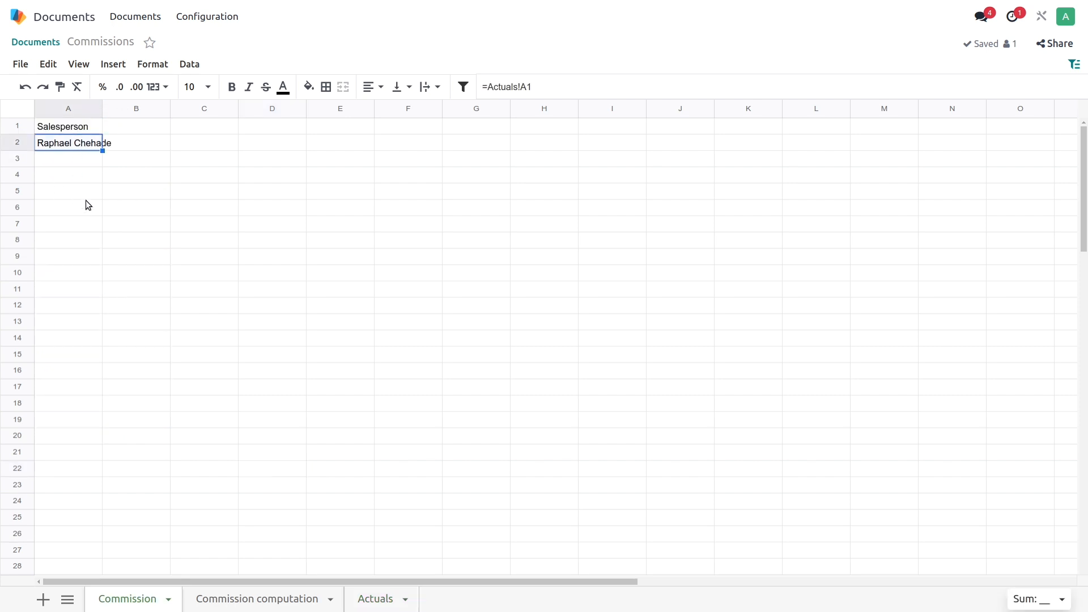
pyautogui.moveTo(101, 150); pyautogui.dragTo(100, 470)
pyautogui.click(152, 434)
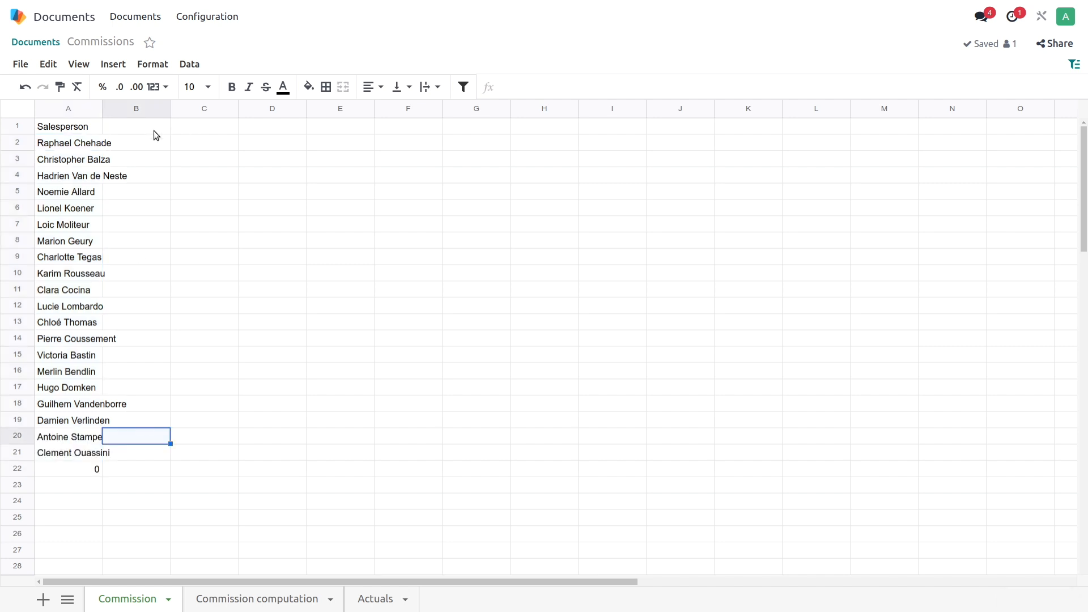
# - Enter the header Actual in B1 and widen column A to fit the full salesperson names
pyautogui.click(155, 129)
pyautogui.write('Actual')
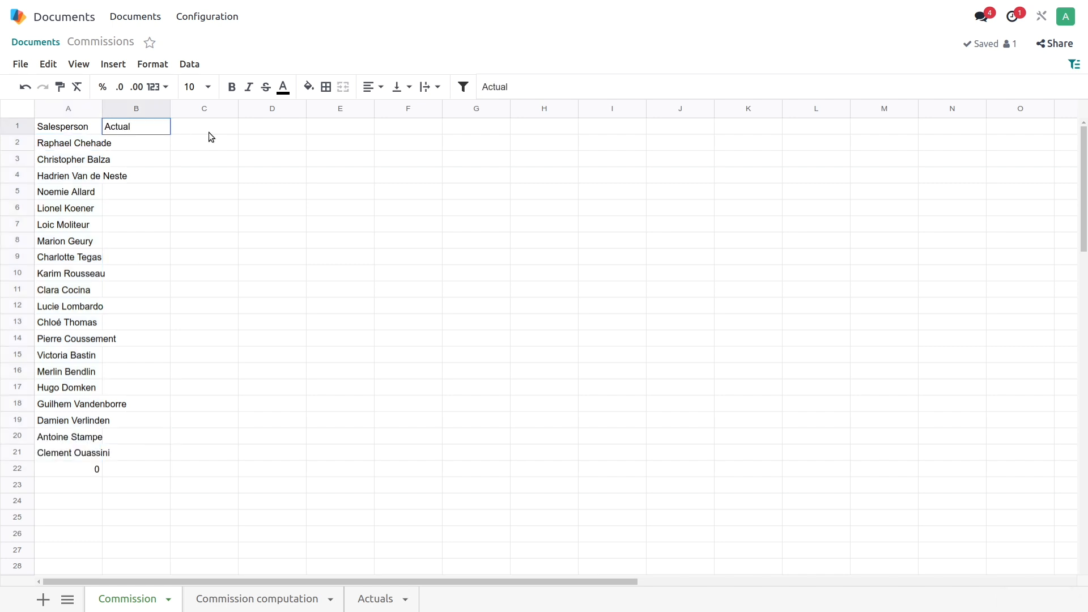
pyautogui.press('Return')
pyautogui.moveTo(103, 109); pyautogui.dragTo(141, 109)
# - Extend the Actuals reference from A2 across into column B, down to row 22
pyautogui.click(85, 142)
pyautogui.moveTo(141, 151); pyautogui.dragTo(212, 474)
pyautogui.click(379, 354)
# - Enter the header Commission in cell C1
pyautogui.click(255, 127)
pyautogui.write('C')
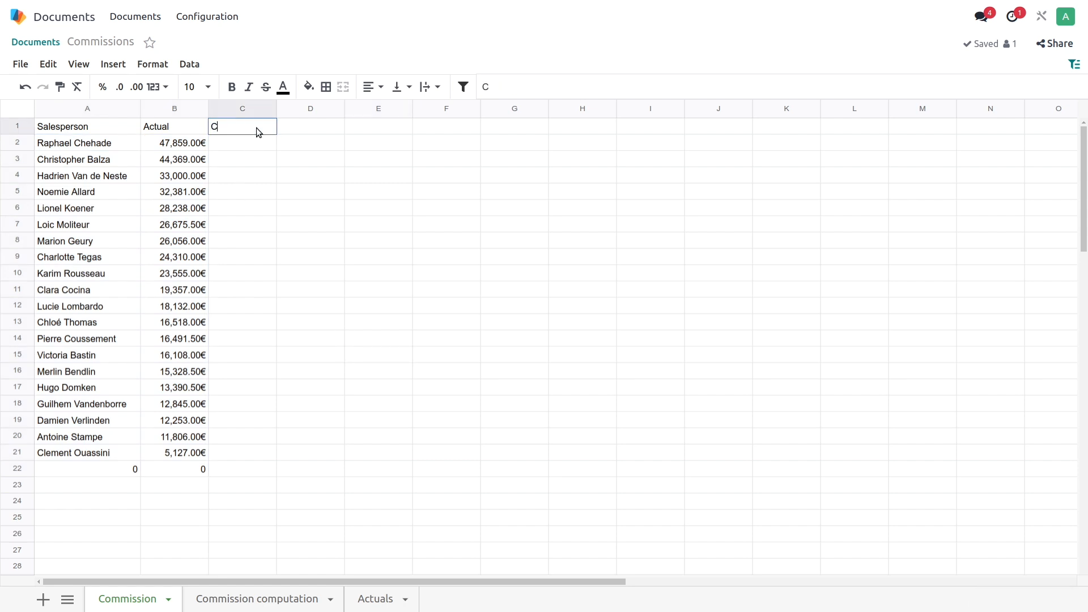
pyautogui.write('ommission')
pyautogui.press('Return')
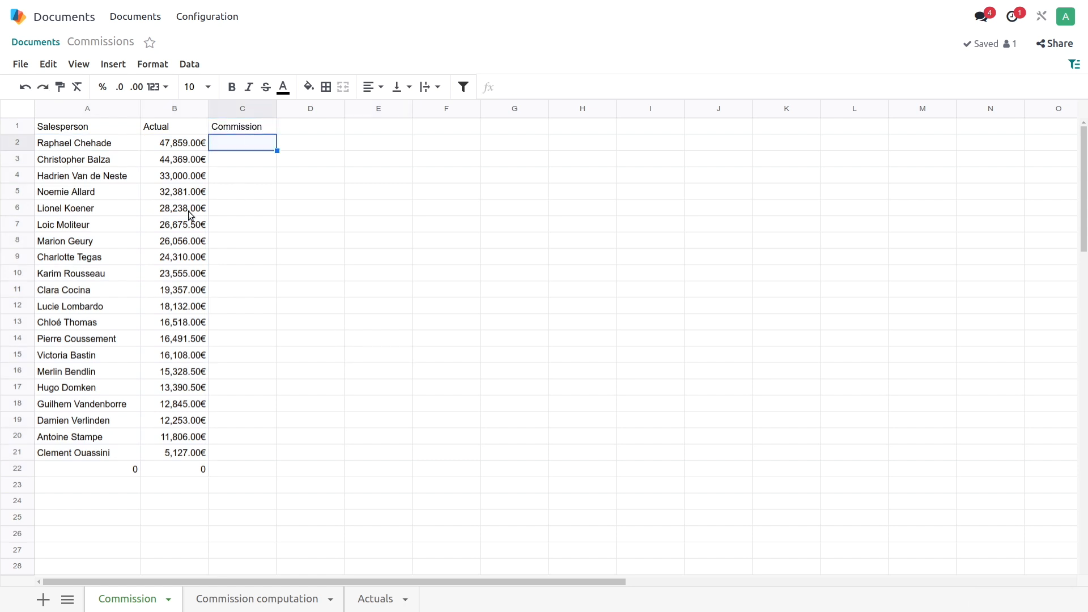
# - Link C2 to the first salesperson's commission total in the Commission computation sheet and extend it down to row 22
pyautogui.write('=')
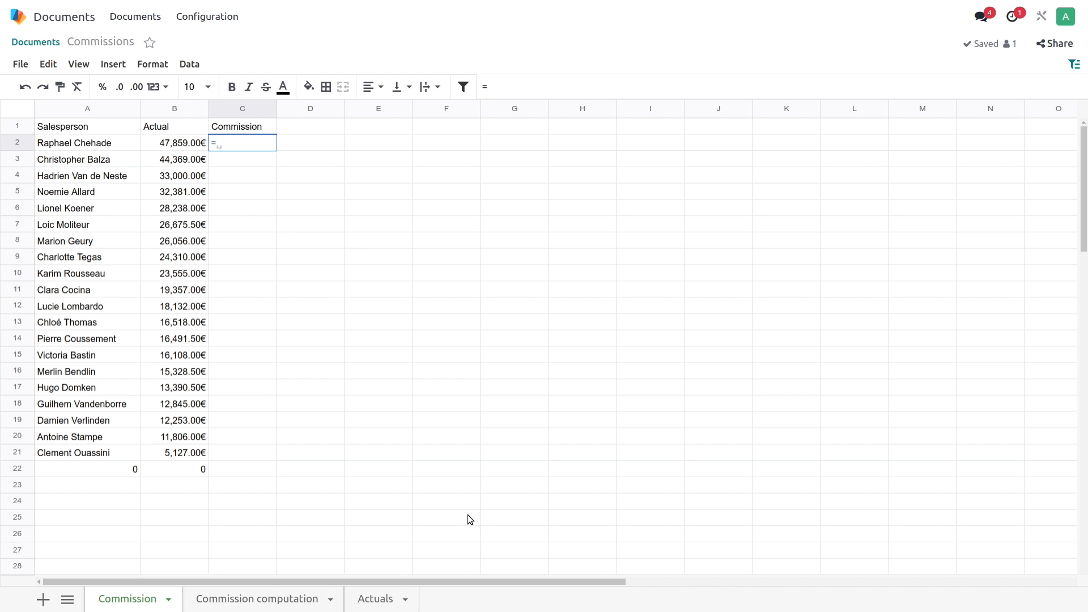
pyautogui.click(210, 599)
pyautogui.moveTo(608, 584); pyautogui.dragTo(957, 584)
pyautogui.click(765, 322)
pyautogui.press('Return')
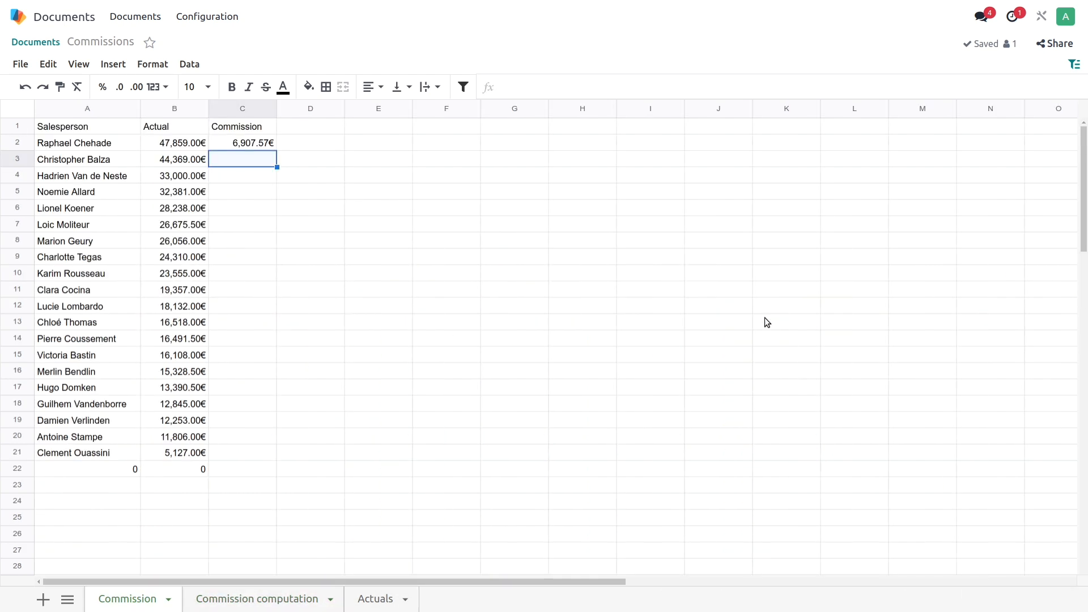
pyautogui.moveTo(278, 148); pyautogui.dragTo(276, 470)
pyautogui.click(331, 306)
# - Enter the header Percentage in D1 and divide commission by actual sales with =C2/B2 in D2
pyautogui.click(308, 127)
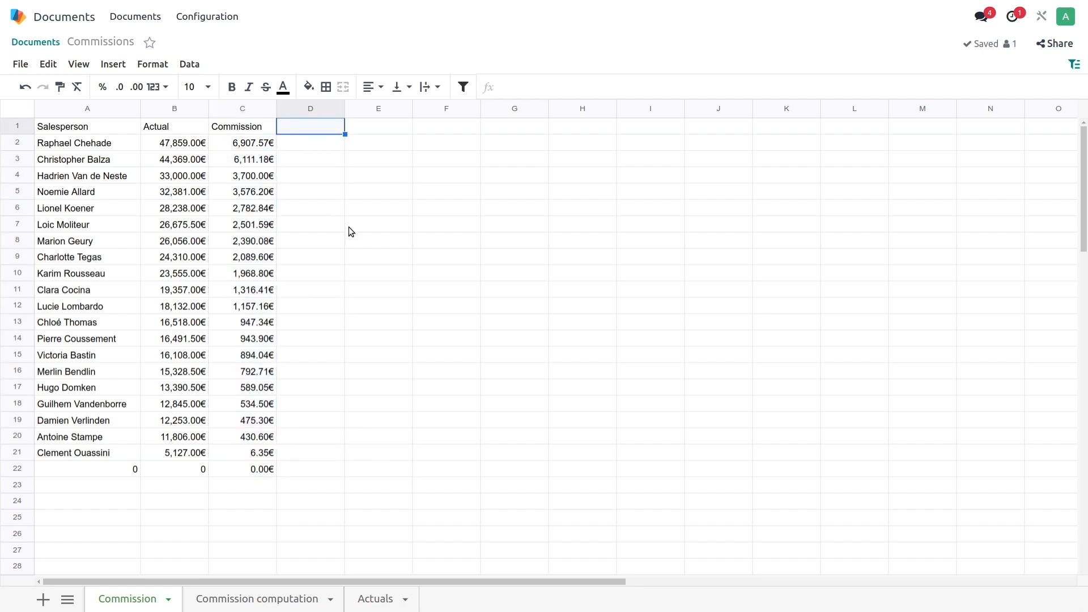
pyautogui.write('Pers')
pyautogui.write('centage')
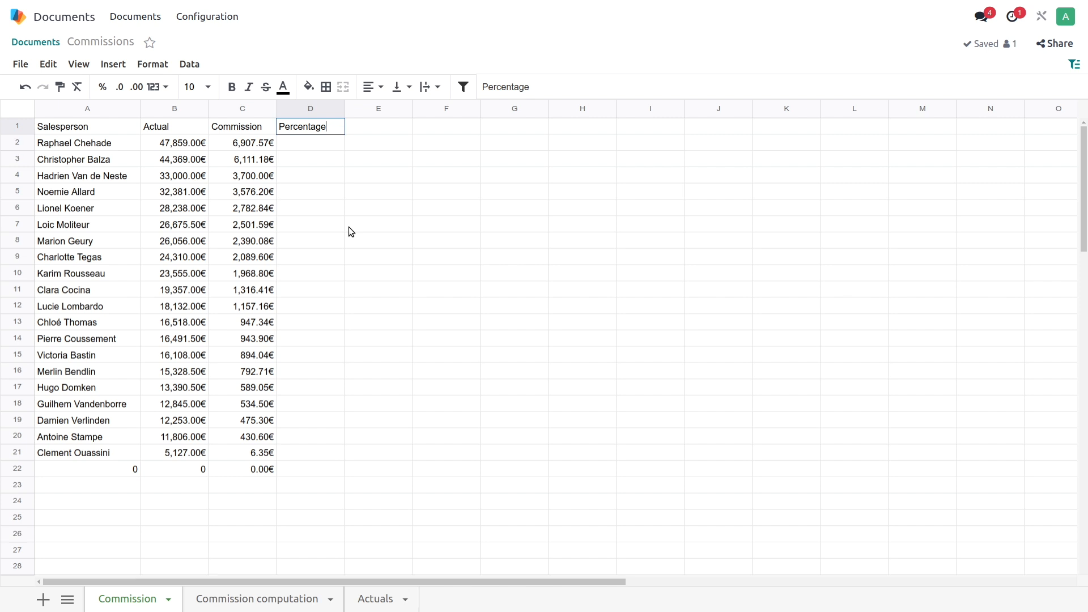
pyautogui.press('Return')
pyautogui.write('=')
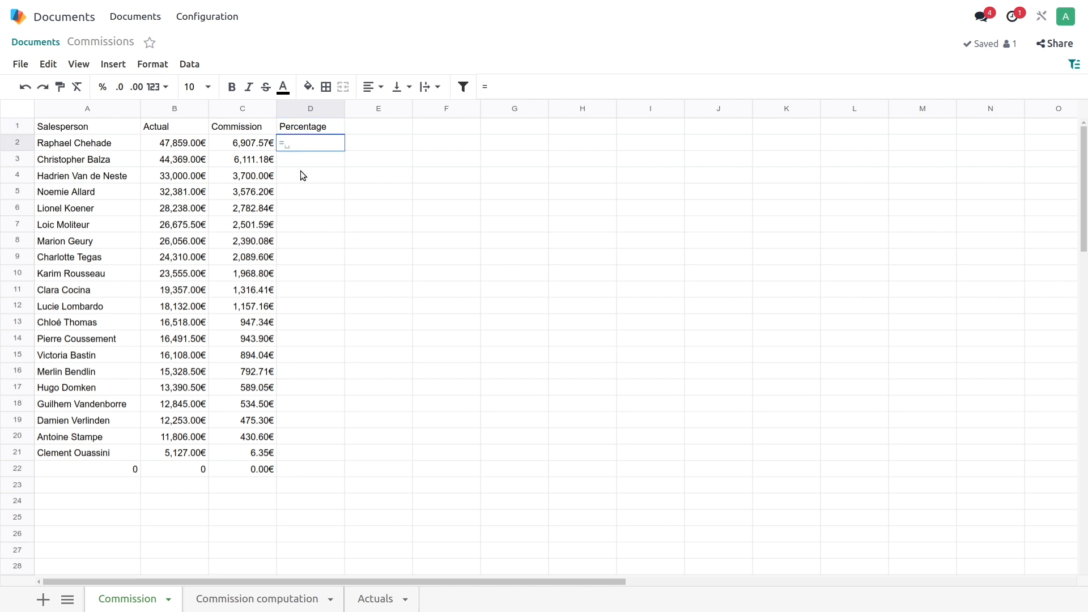
pyautogui.click(244, 147)
pyautogui.write('/')
pyautogui.click(192, 146)
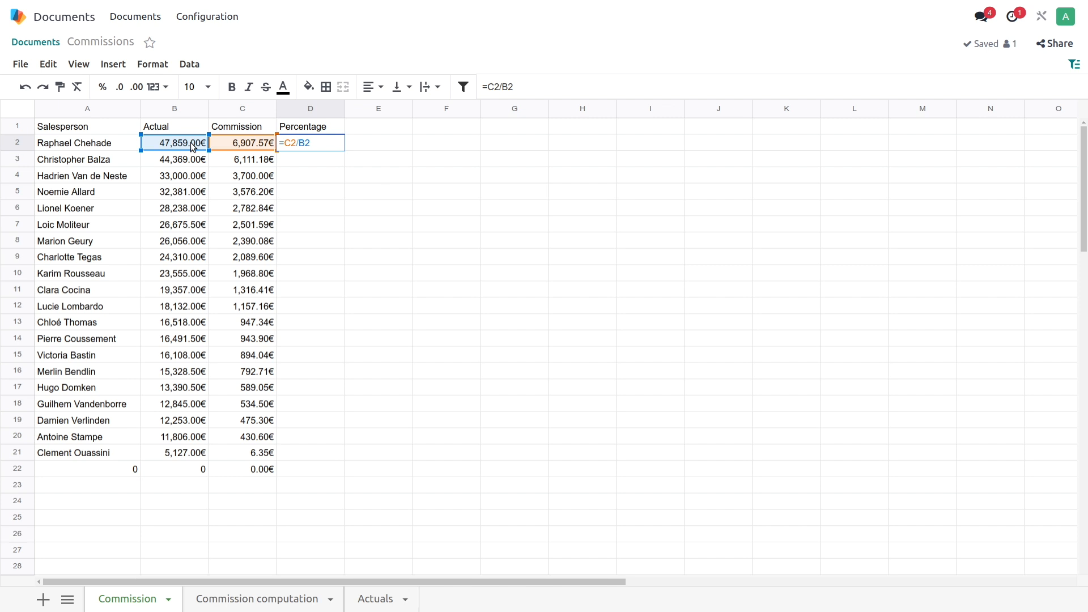
pyautogui.press('Return')
# - Format D2 as a percentage and extend its formula down to row 22
pyautogui.click(321, 147)
pyautogui.click(105, 88)
pyautogui.click(366, 258)
pyautogui.click(337, 147)
pyautogui.moveTo(347, 152); pyautogui.dragTo(347, 469)
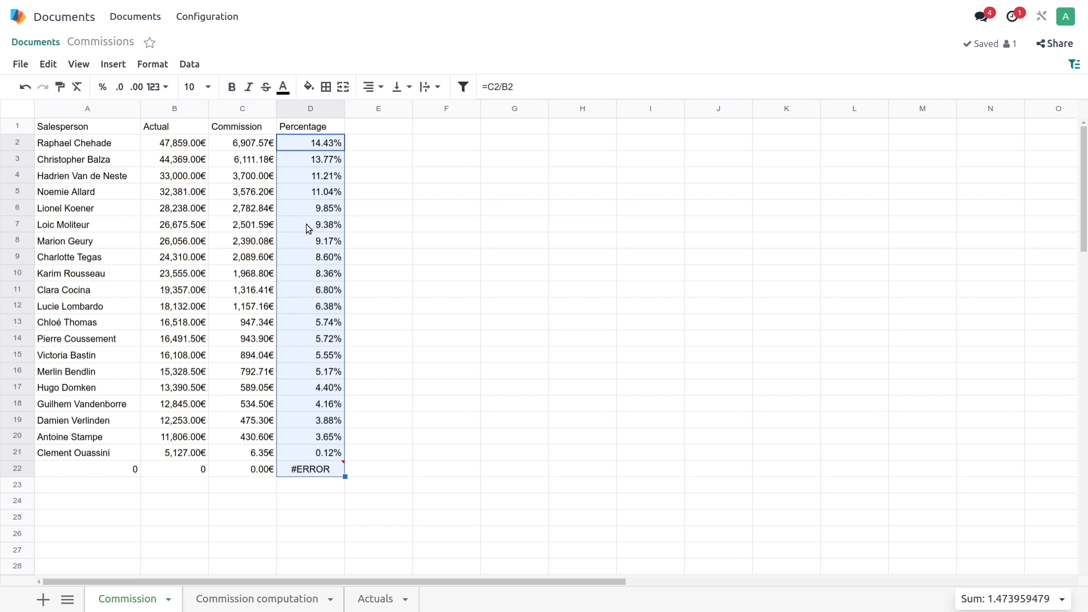
# - Wrap D2's C2/B2 formula in IFERROR with no fallback value so that errors leave the cell empty
pyautogui.click(320, 145)
pyautogui.click(495, 85)
pyautogui.write('IFERROR(C2/B2')
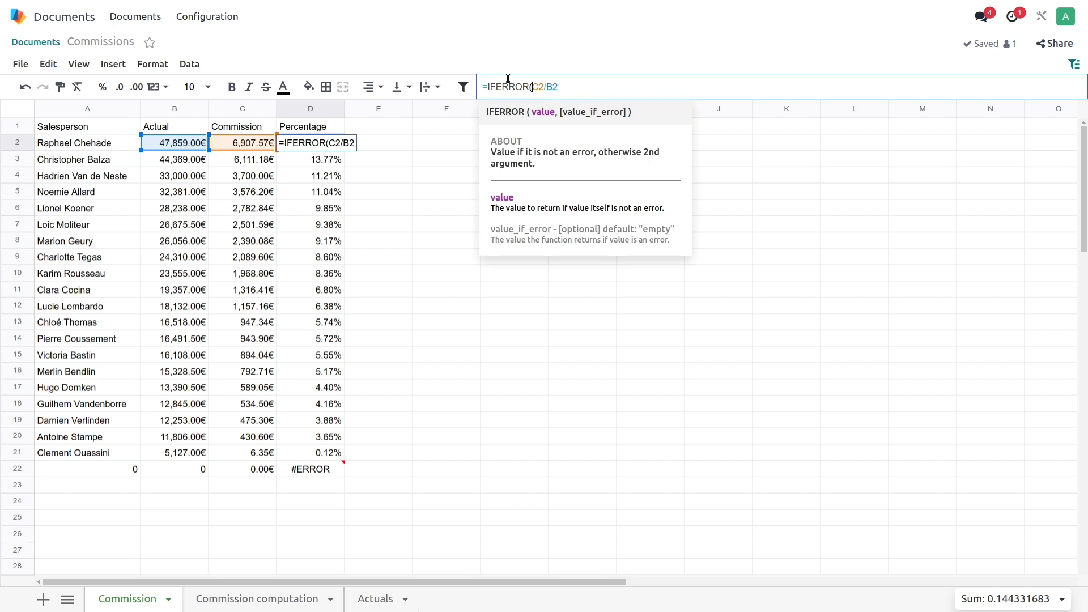
pyautogui.write(',0')
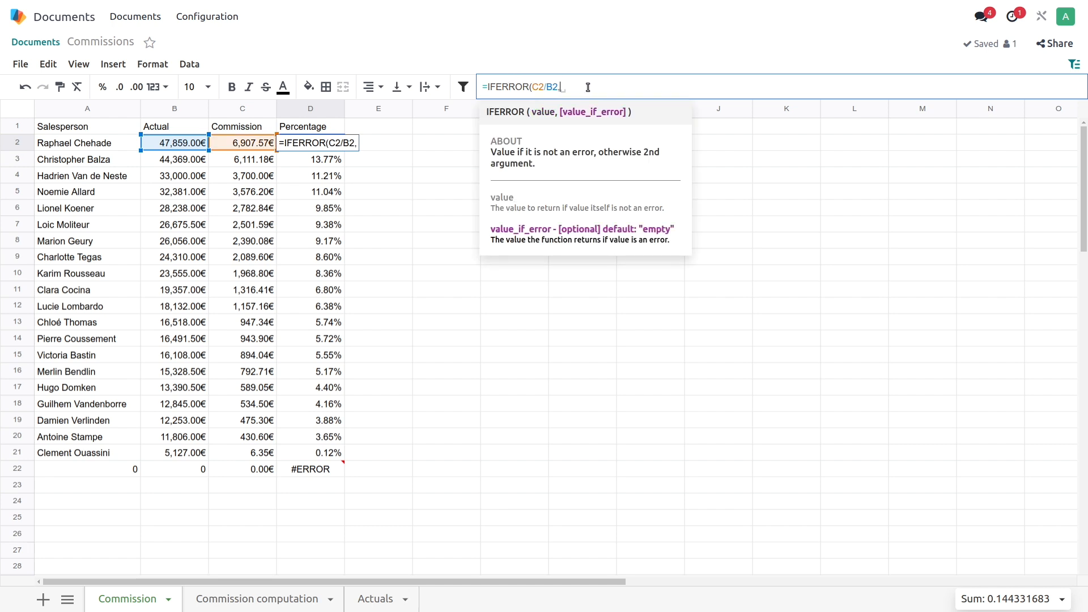
pyautogui.press('BackSpace')
pyautogui.press('Return')
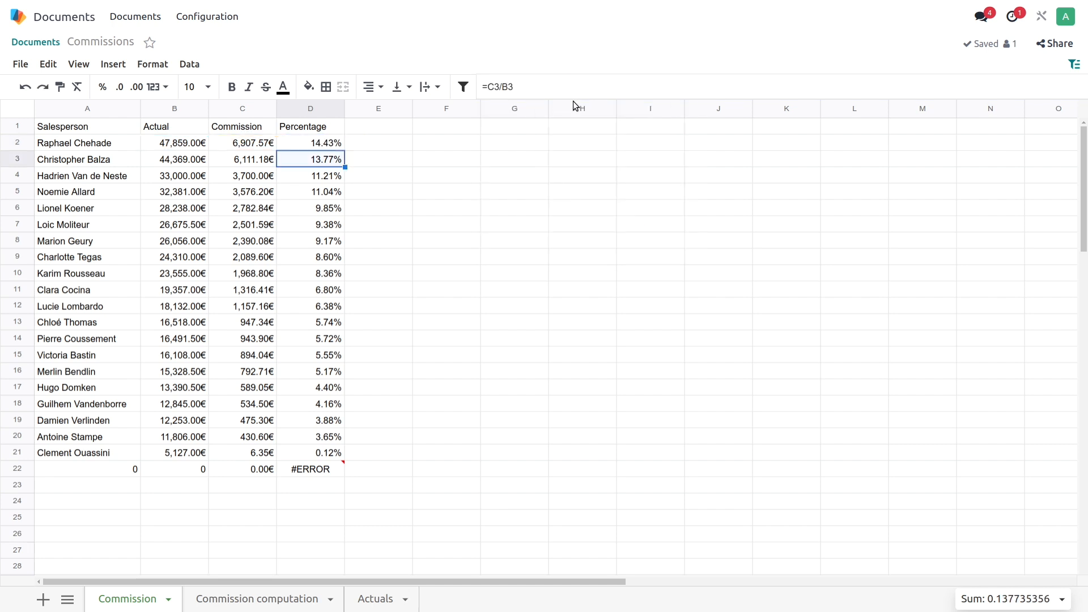
# - Extend D2's IFERROR formula down to row 22
pyautogui.click(317, 148)
pyautogui.moveTo(343, 152); pyautogui.dragTo(348, 471)
pyautogui.click(409, 432)
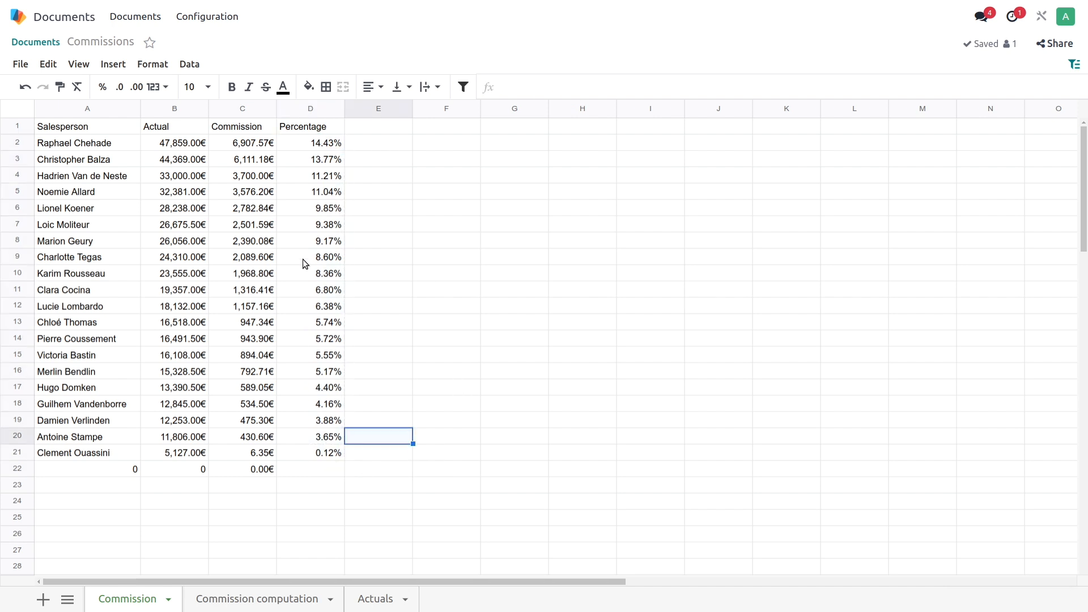
# - Switch the global Date filter to Q2 2023
pyautogui.click(775, 289)
pyautogui.click(1074, 64)
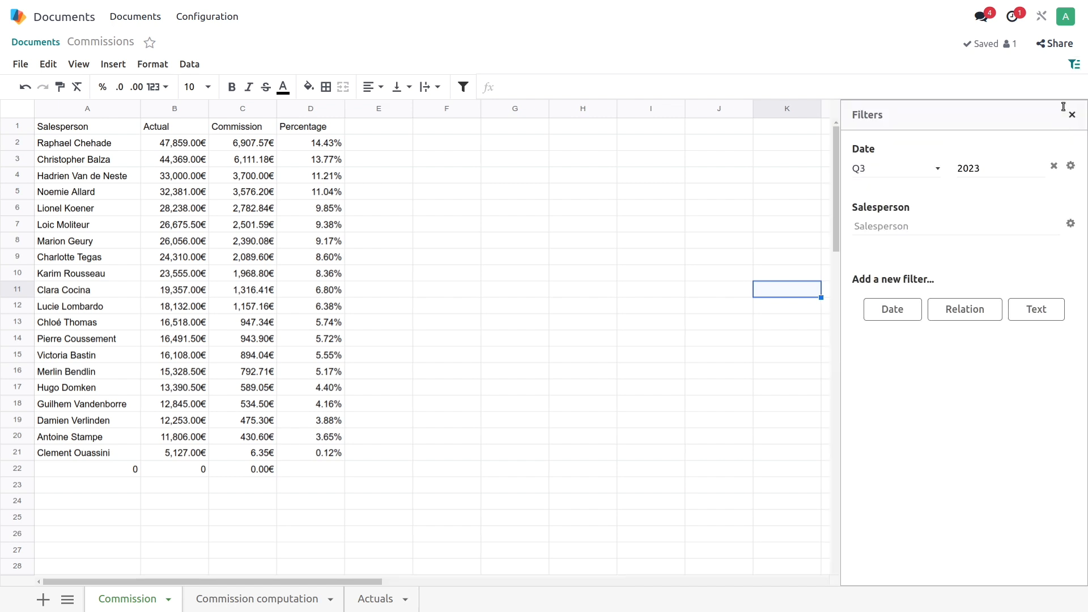
pyautogui.click(915, 168)
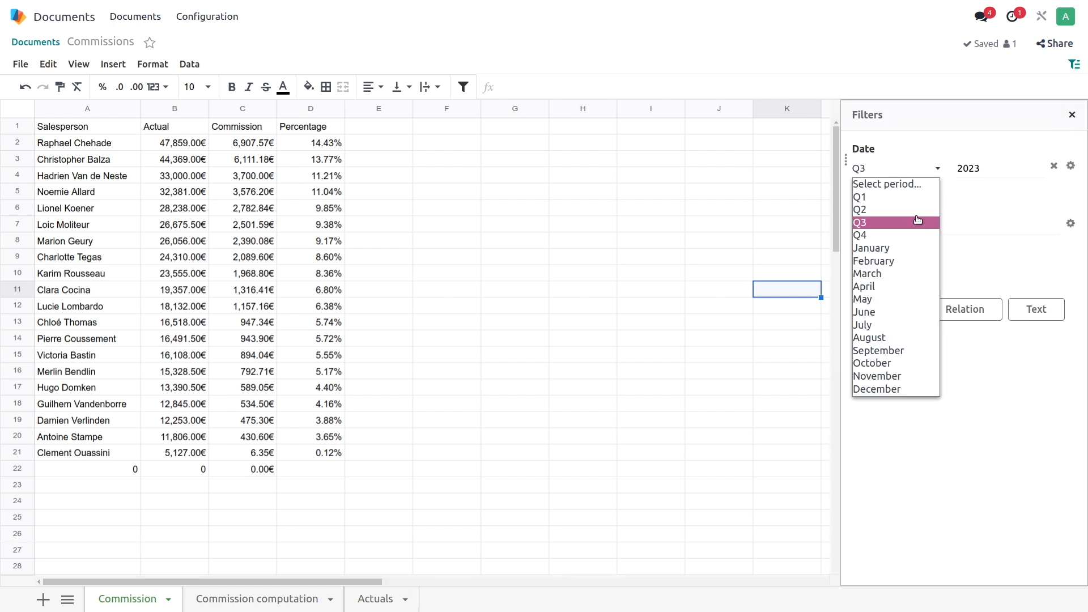
pyautogui.click(916, 219)
pyautogui.click(906, 174)
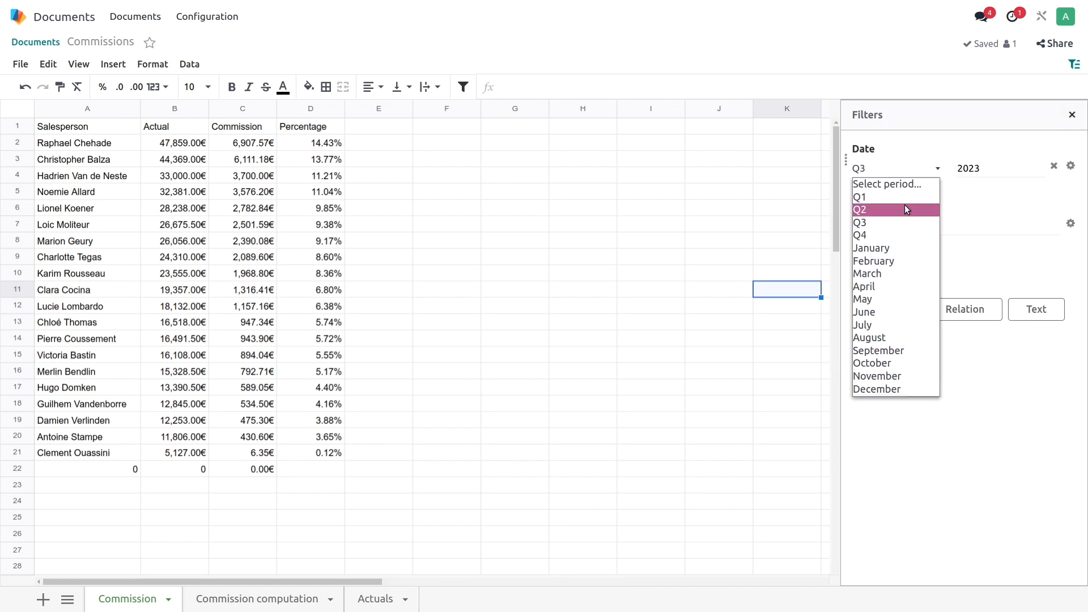
pyautogui.click(905, 206)
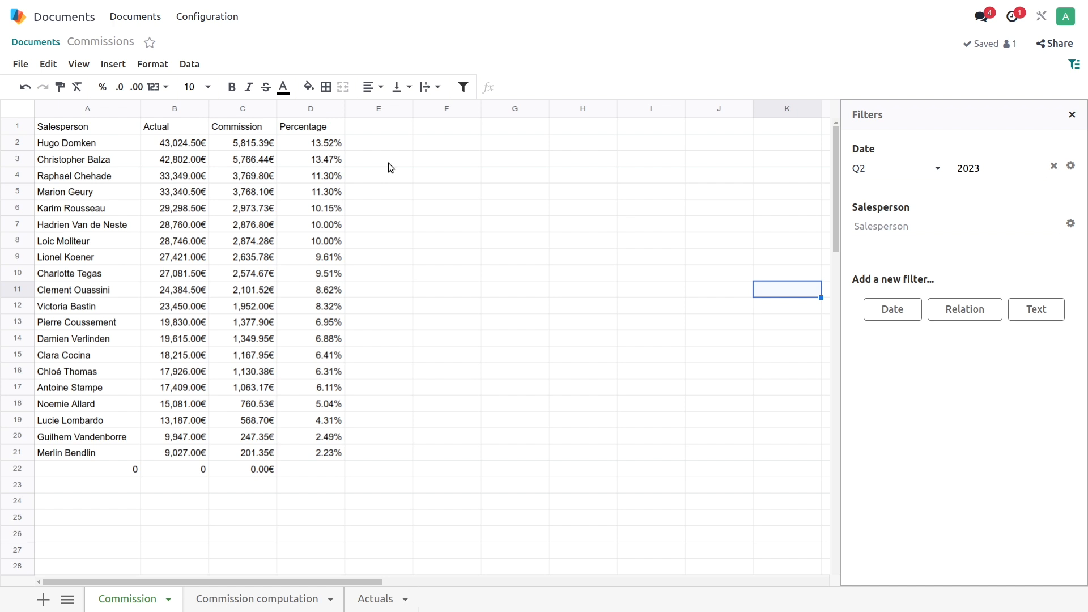
# - Set the global Date filter to Q1 2023 and close the filter settings
pyautogui.click(888, 170)
pyautogui.click(876, 200)
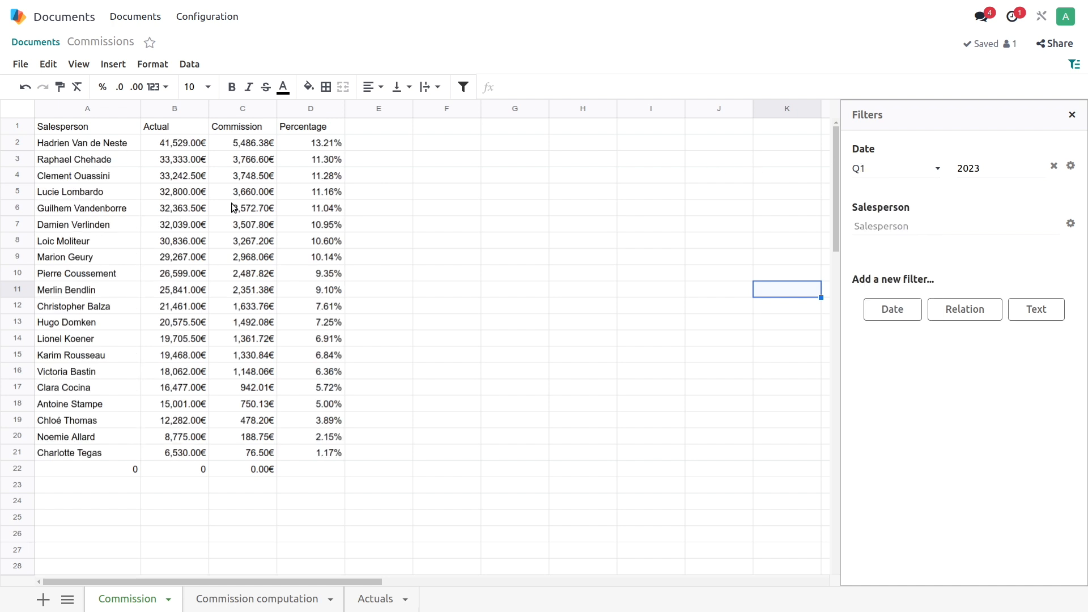
pyautogui.click(520, 228)
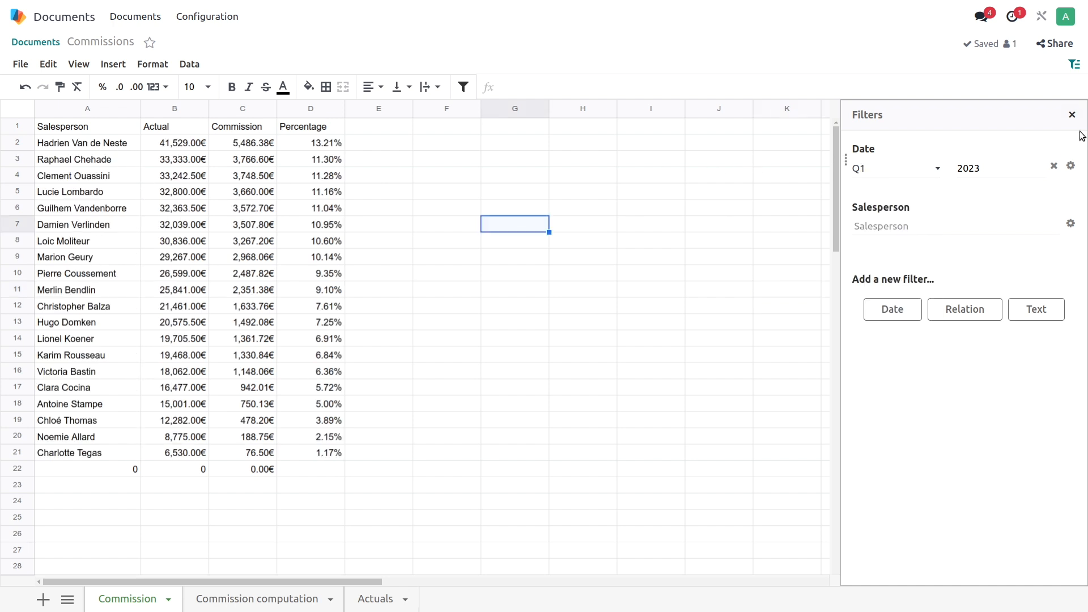
pyautogui.click(1073, 115)
pyautogui.click(643, 288)
pyautogui.click(553, 407)
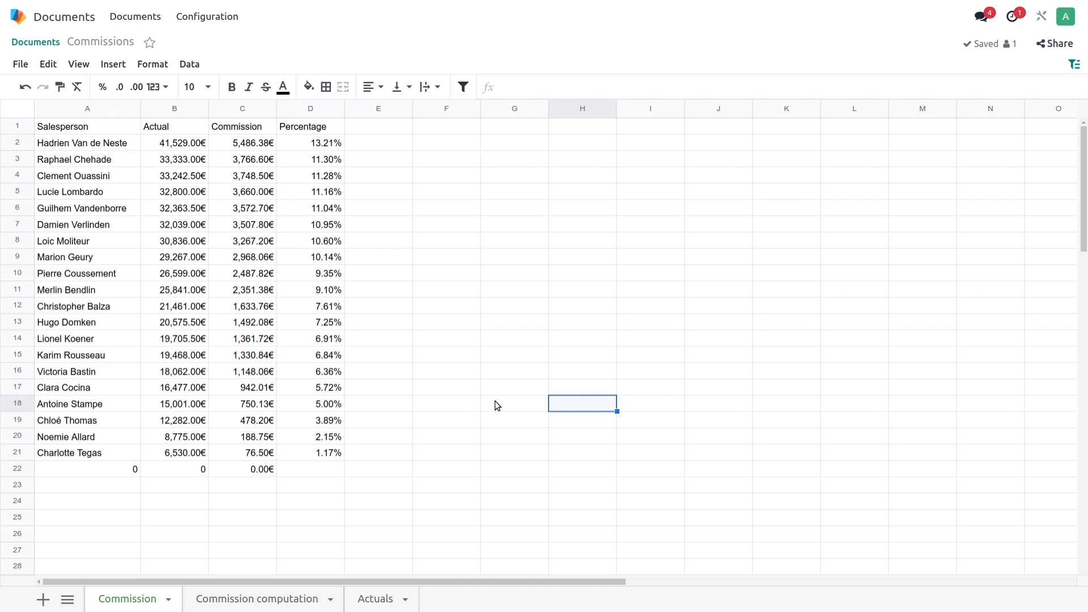
pyautogui.click(475, 355)
# - Make the header cells A1:D1 of the Commission sheet bold
pyautogui.moveTo(70, 131); pyautogui.dragTo(313, 128)
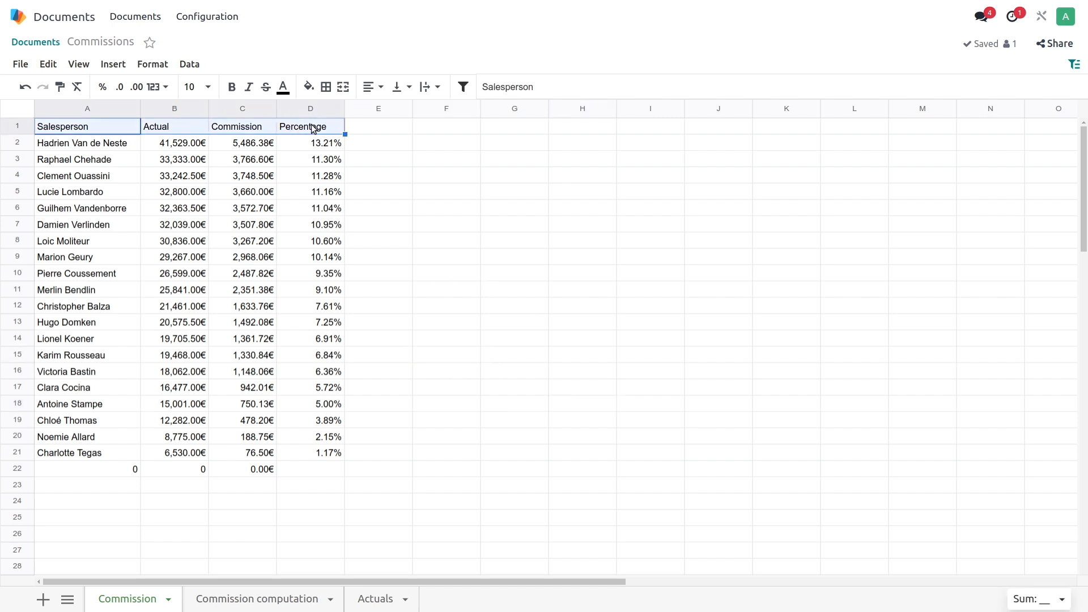
pyautogui.click(232, 87)
pyautogui.click(515, 274)
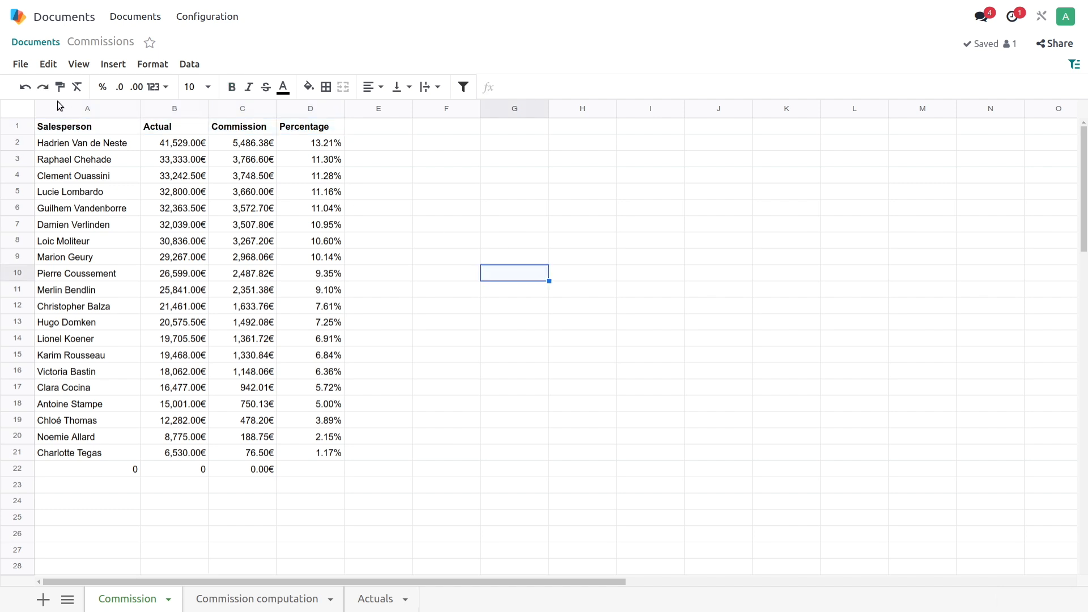
# - Add the spreadsheet to dashboards as Commissions in the Sales section, replacing the access group with Sales / User: Own Documents Only
pyautogui.click(20, 65)
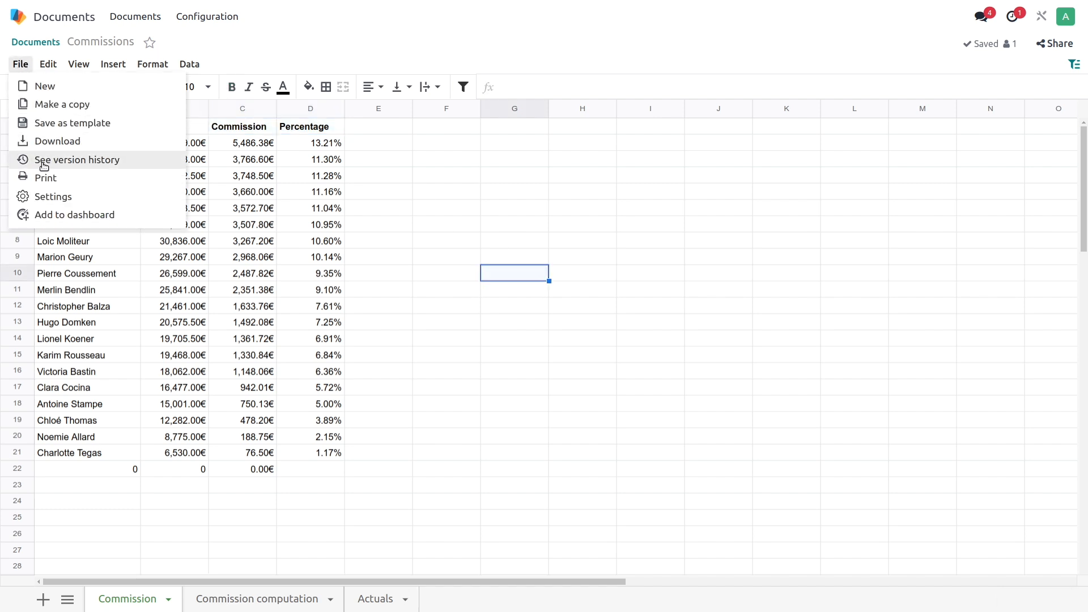
pyautogui.click(85, 216)
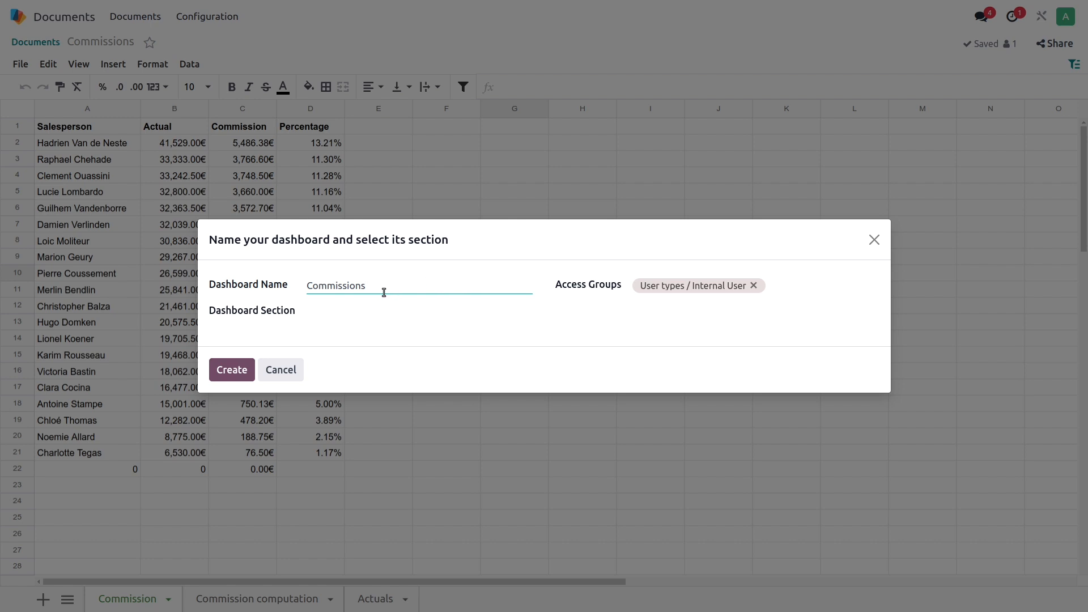
pyautogui.click(406, 314)
pyautogui.click(405, 335)
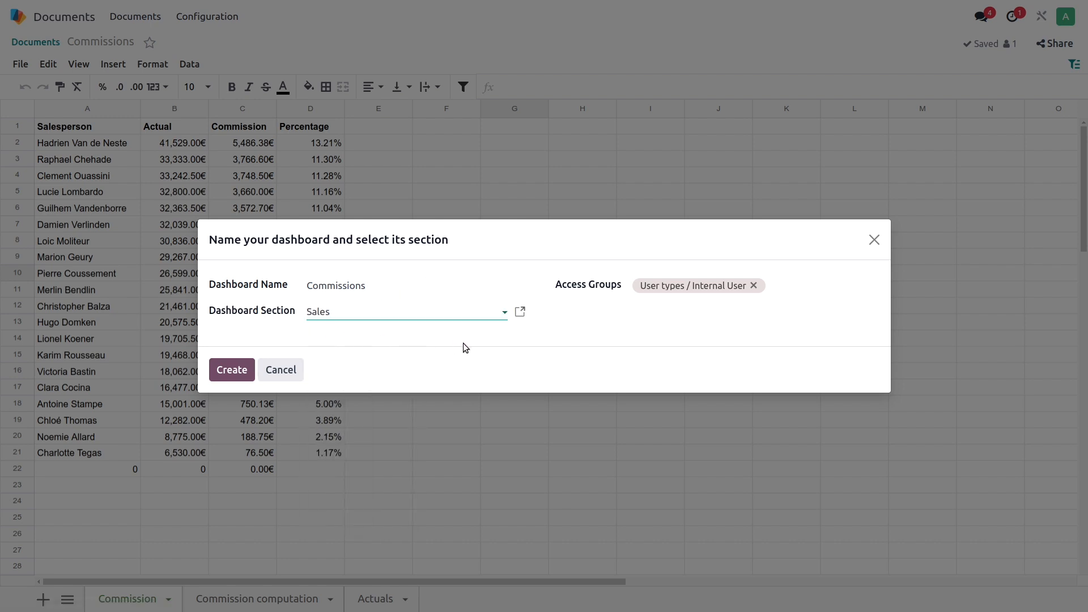
pyautogui.click(754, 286)
pyautogui.click(755, 285)
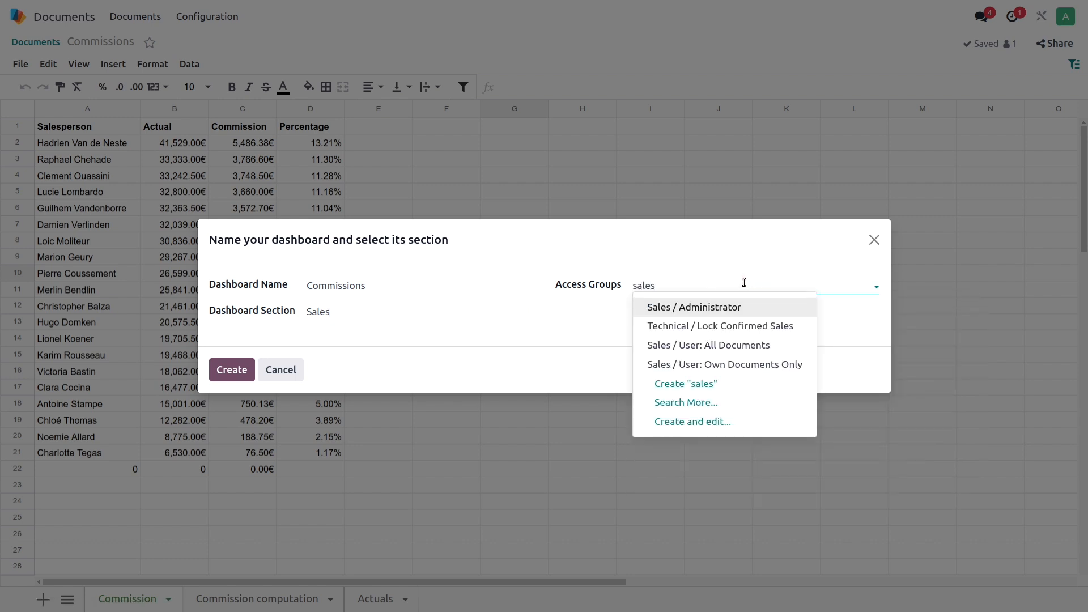
pyautogui.click(752, 363)
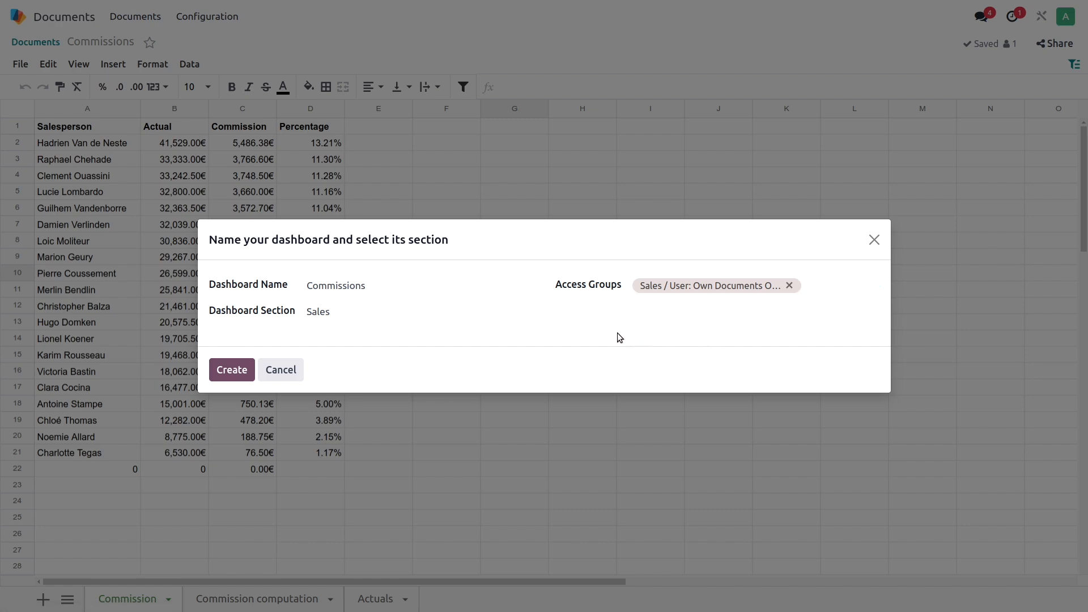
pyautogui.click(237, 370)
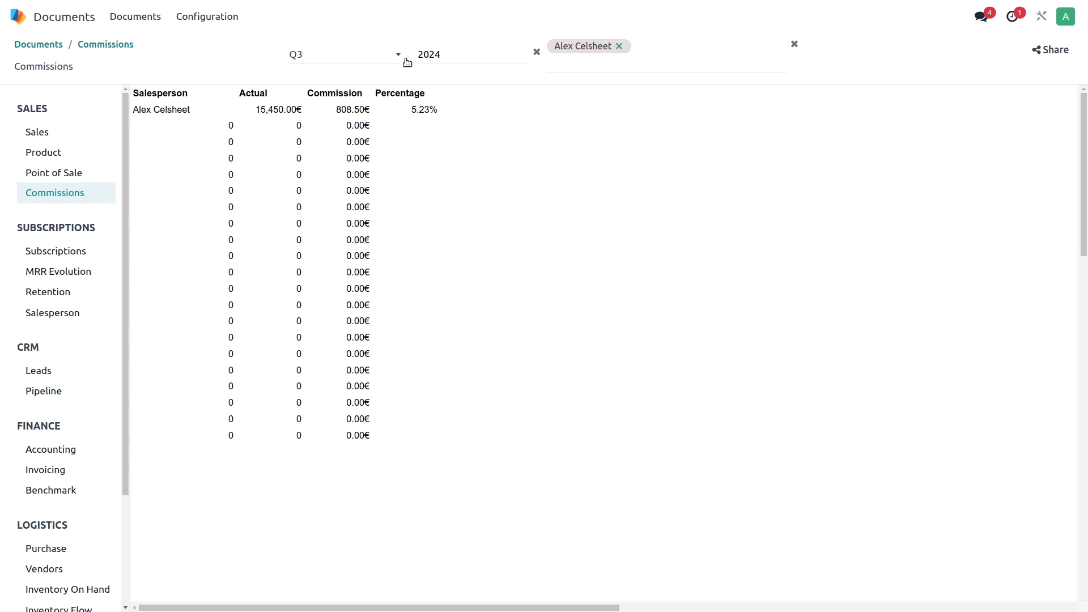
# - Filter the Commissions dashboard to Q2 2023 and replace the Salesperson filter's value with the second-ranked salesperson for that quarter
pyautogui.click(619, 46)
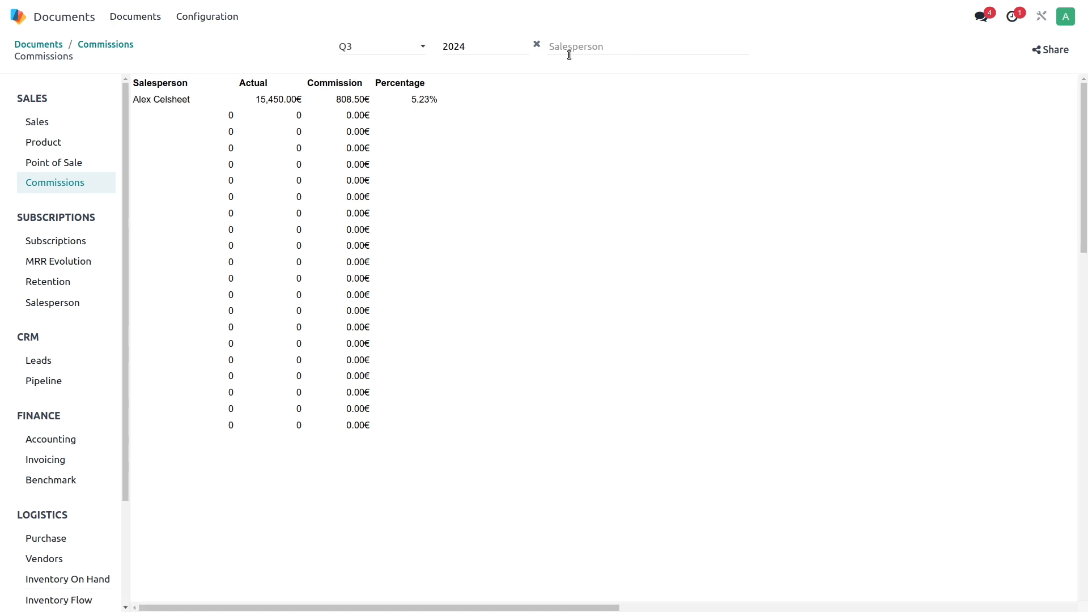
pyautogui.click(382, 46)
pyautogui.click(374, 84)
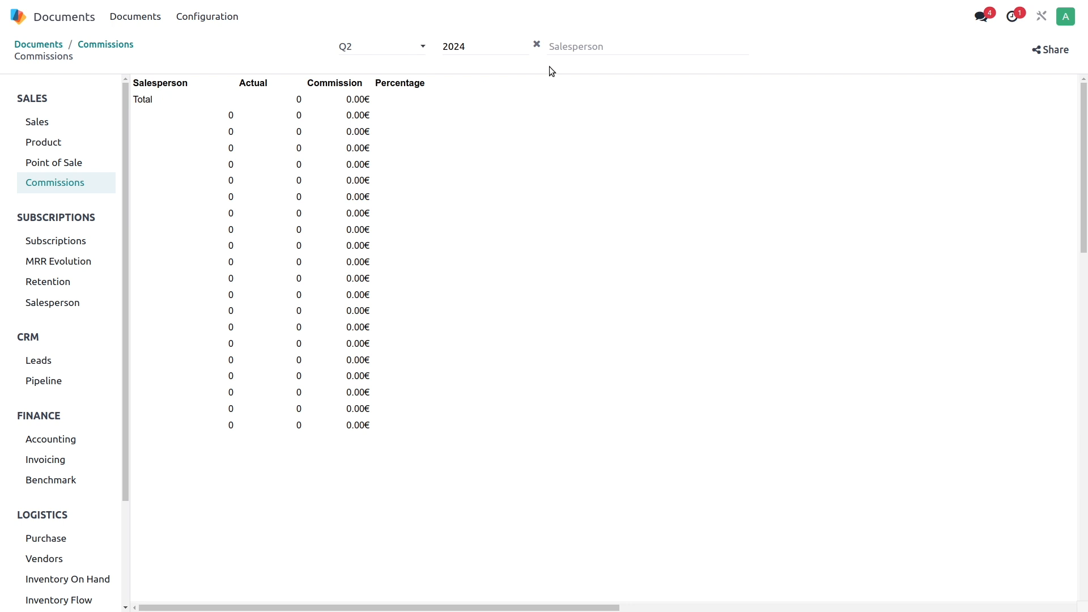
pyautogui.click(454, 46)
pyautogui.click(402, 186)
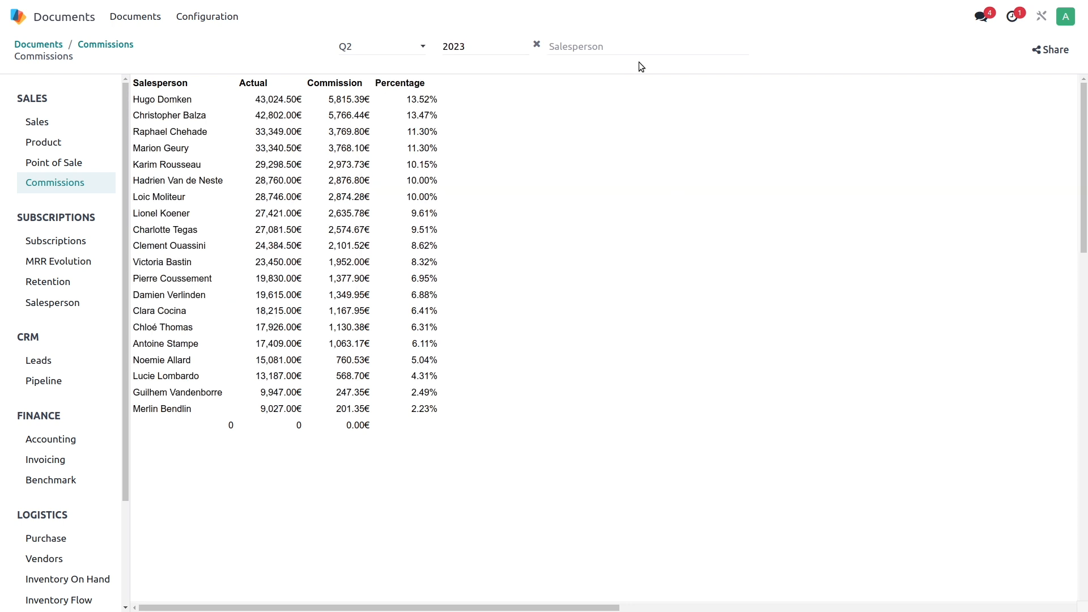
pyautogui.click(638, 46)
pyautogui.click(632, 144)
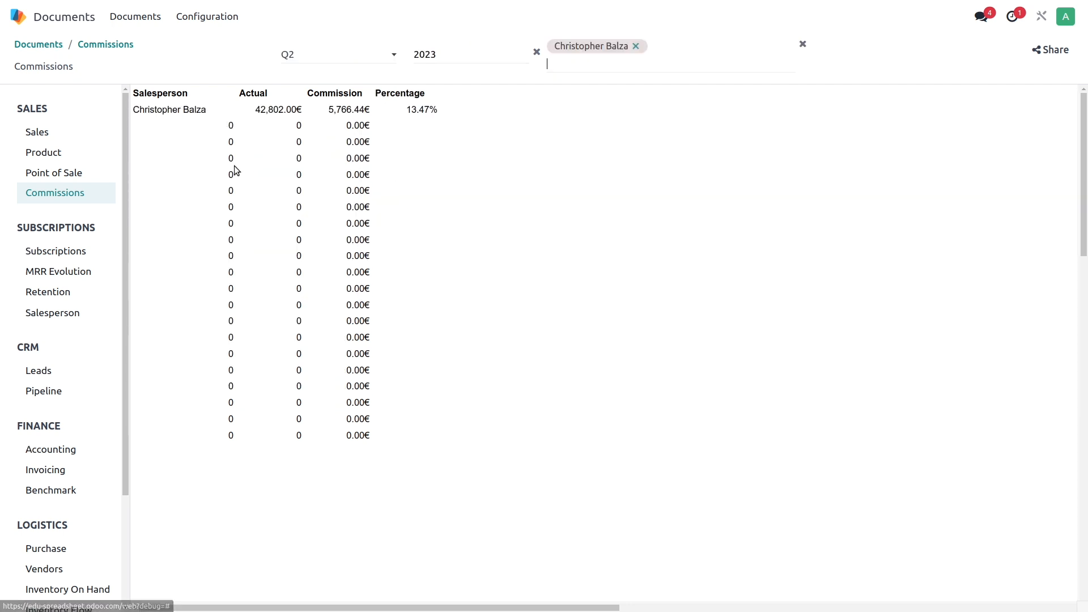